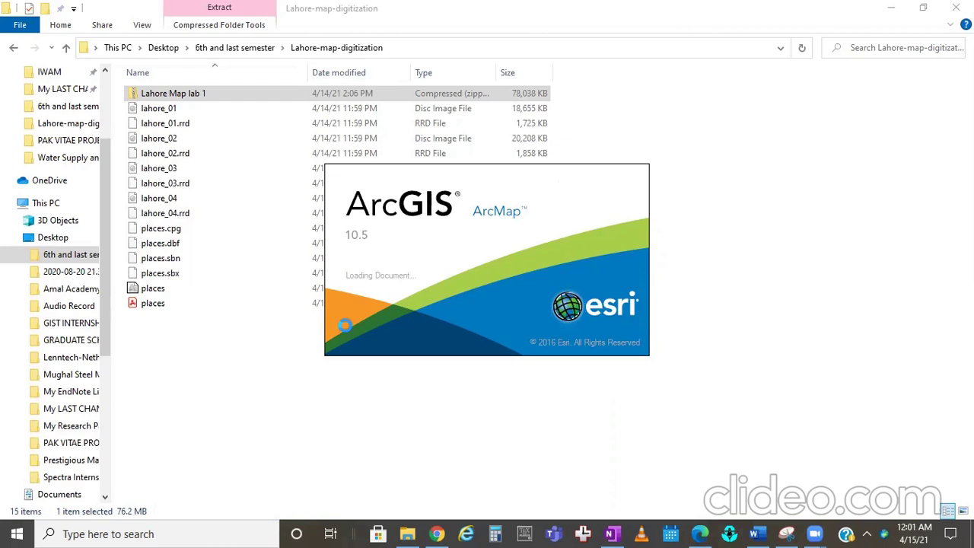
# - Close the HP Support Assistant window and dismiss the Getting Started dialog to begin with an untitled blank map
pyautogui.click(438, 534)
pyautogui.click(437, 534)
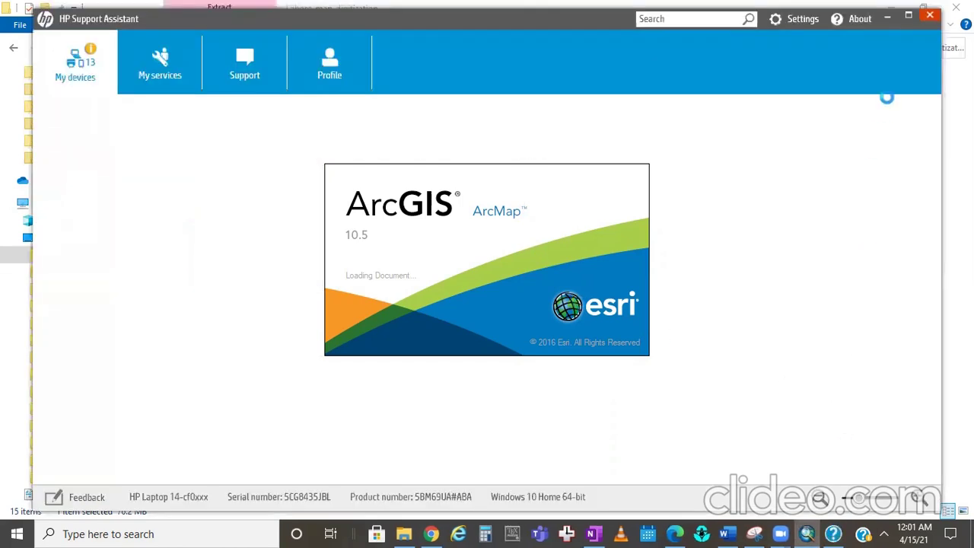
pyautogui.click(933, 22)
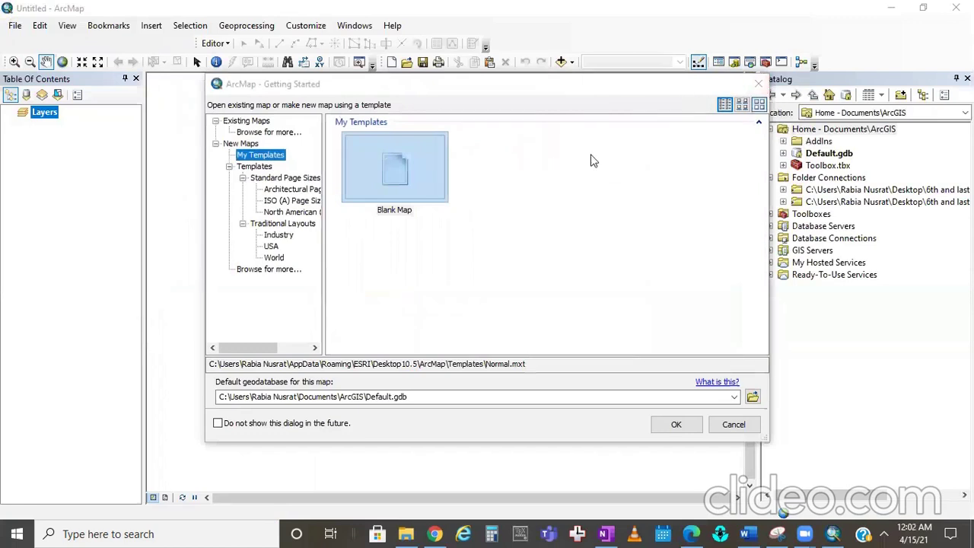
pyautogui.click(759, 84)
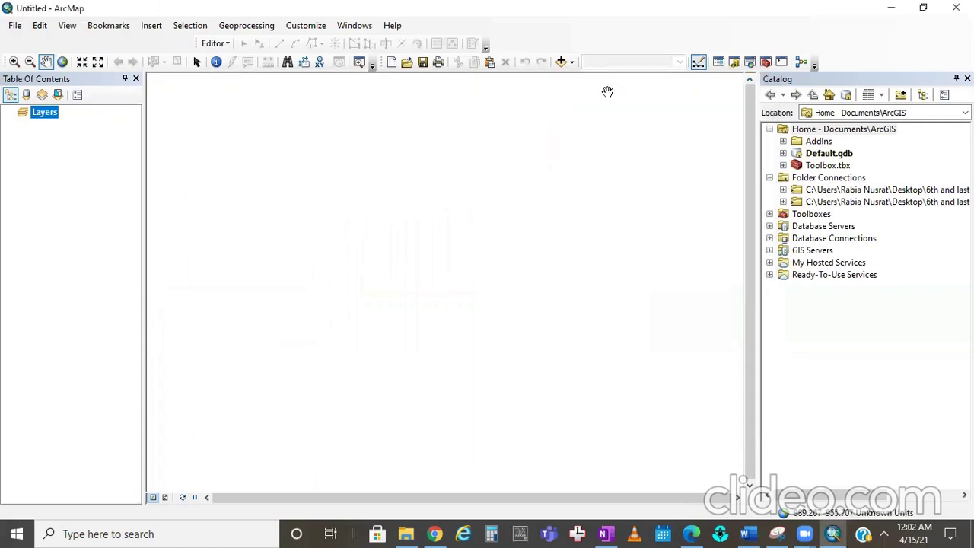
# - Open the toolbar customization dialog and switch the Editor toolbar off and on, leaving it shown
pyautogui.click(815, 66)
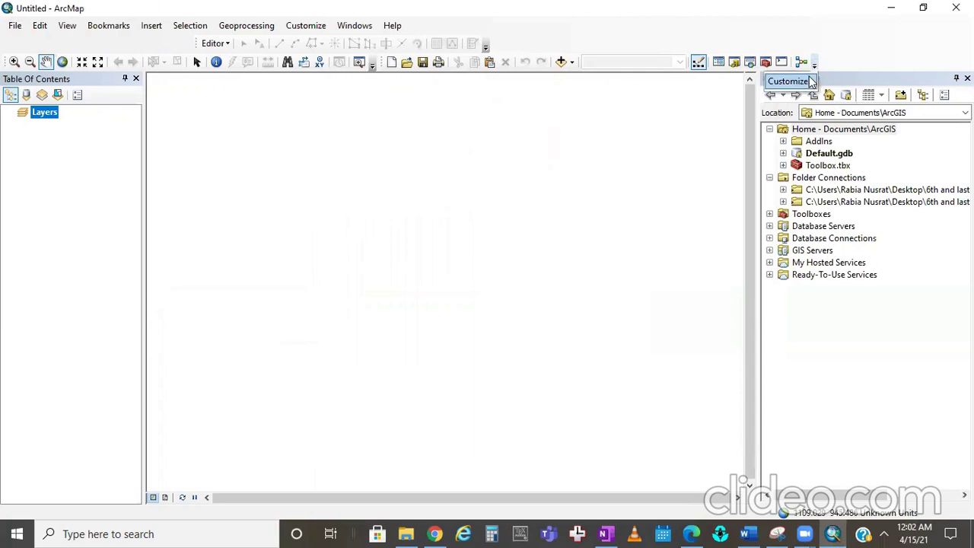
pyautogui.click(811, 81)
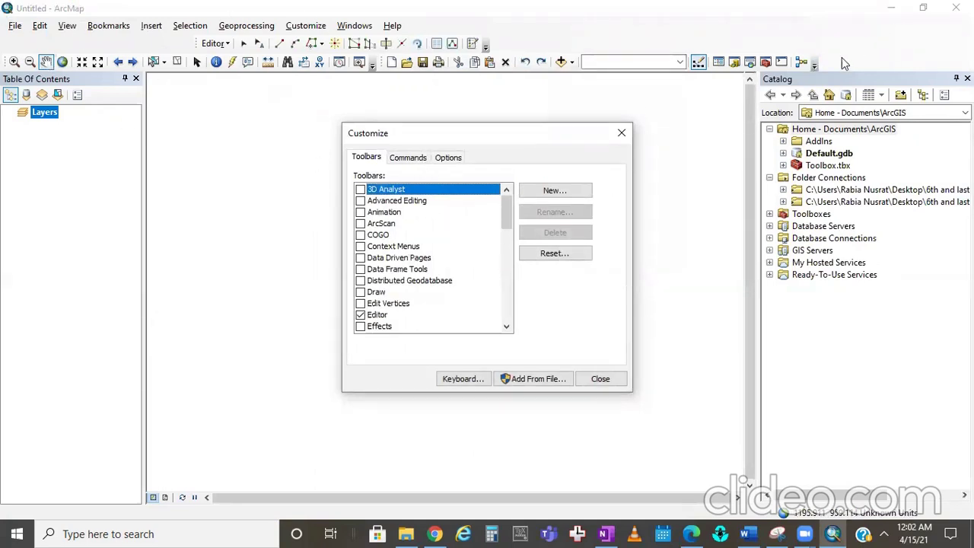
pyautogui.moveTo(504, 211)
pyautogui.mouseDown()
pyautogui.moveTo(457, 240)
pyautogui.moveTo(507, 249)
pyautogui.moveTo(508, 305)
pyautogui.moveTo(507, 211)
pyautogui.moveTo(507, 224)
pyautogui.mouseUp()
pyautogui.scroll(-3, 490, 274)
pyautogui.click(361, 247)
pyautogui.click(361, 246)
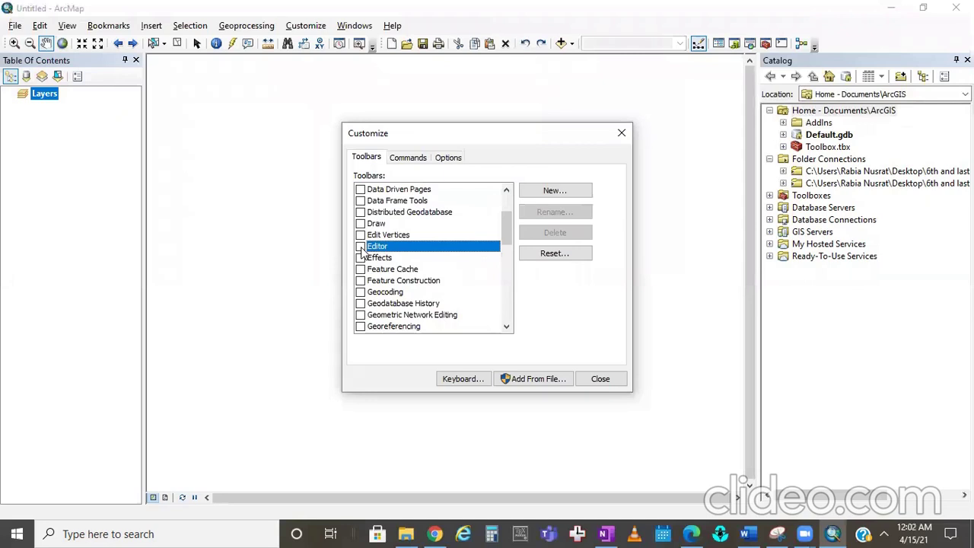
pyautogui.click(361, 247)
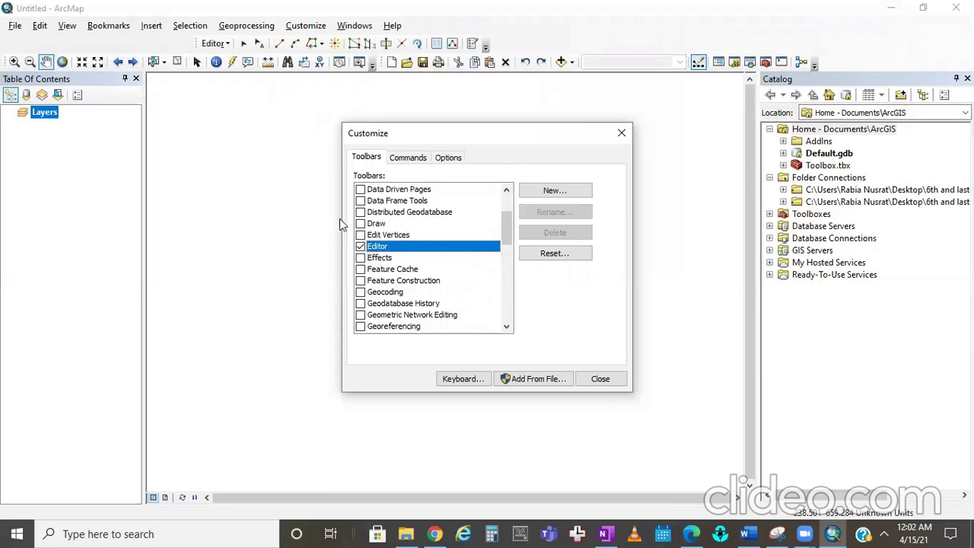
pyautogui.click(362, 247)
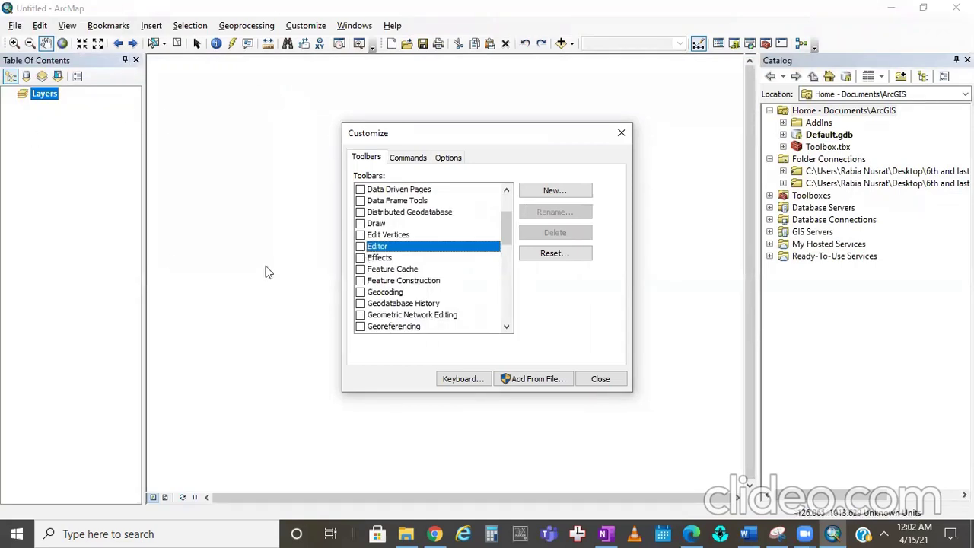
pyautogui.click(361, 247)
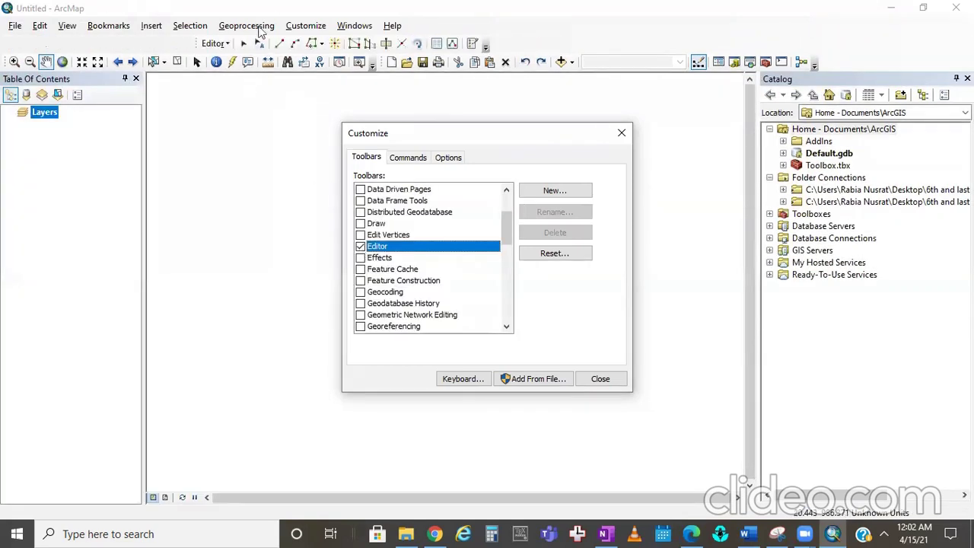
# - Select the Main Menu entry, switch the Tools toolbar off and on, and close the customization dialog
pyautogui.moveTo(506, 229); pyautogui.dragTo(340, 269)
pyautogui.click(363, 260)
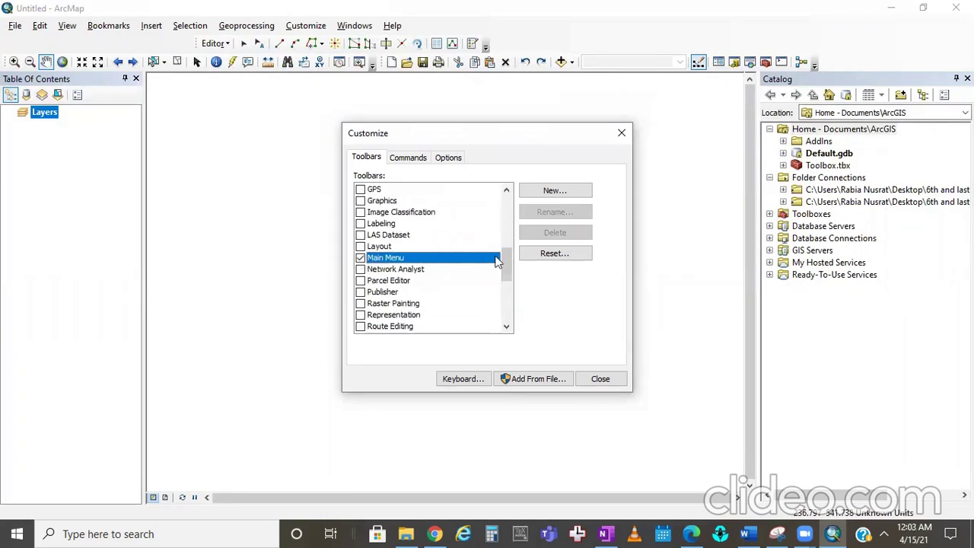
pyautogui.moveTo(508, 265); pyautogui.dragTo(508, 300)
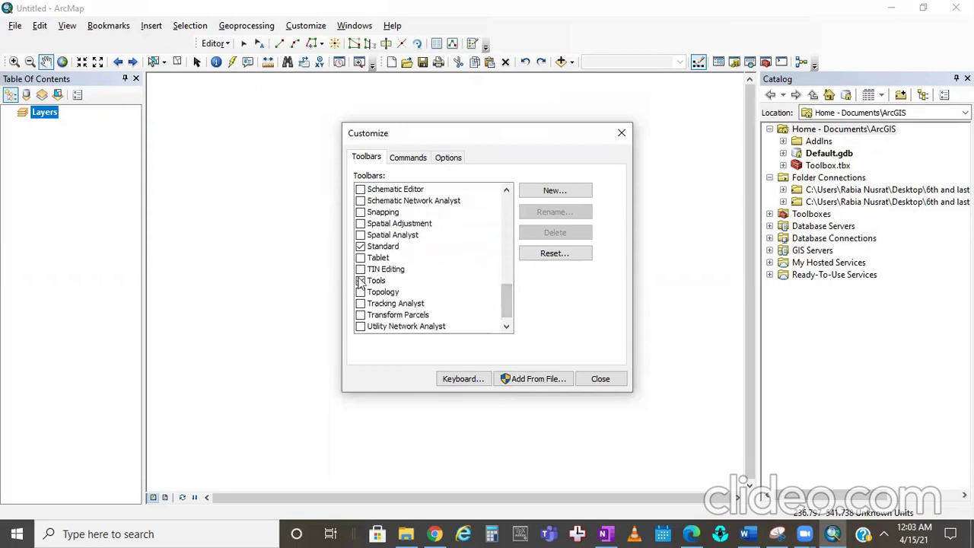
pyautogui.click(362, 281)
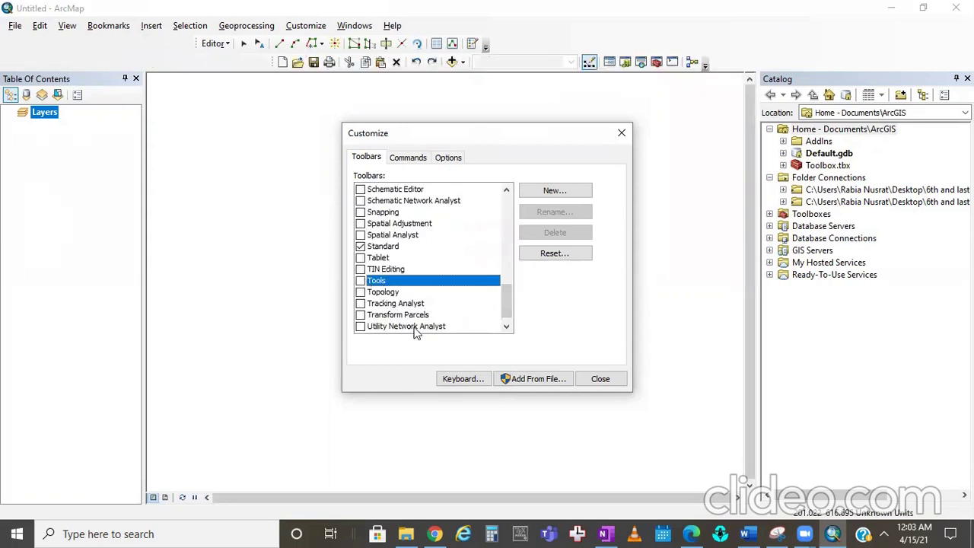
pyautogui.click(361, 281)
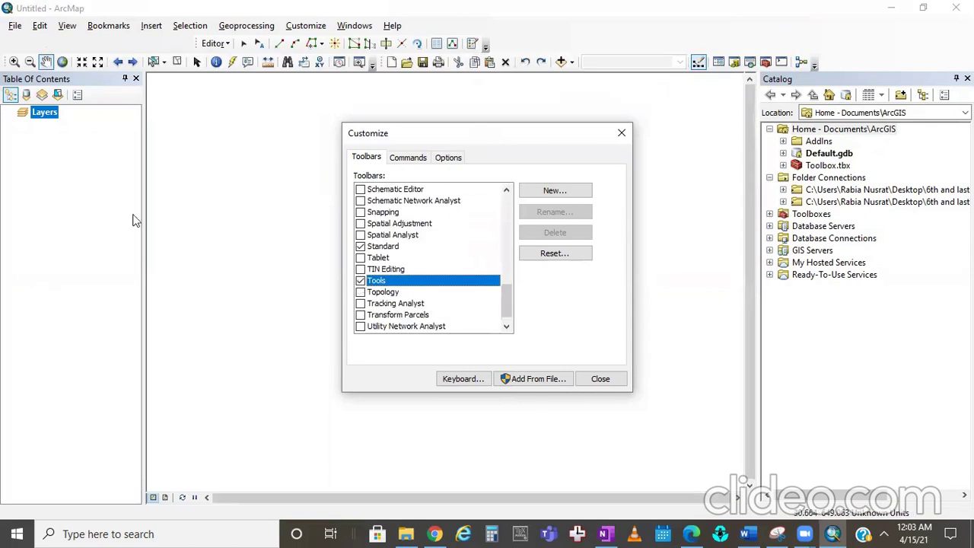
pyautogui.click(607, 380)
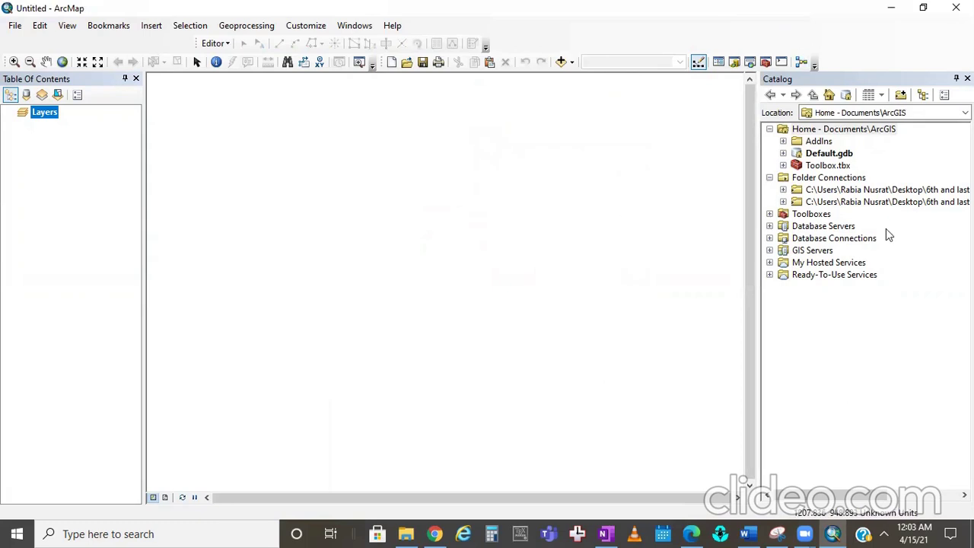
# - Expand the "6th and last semester" folder connection in the catalog and open its Lahore-map-digitization folder
pyautogui.hscroll(5, 811, 454)
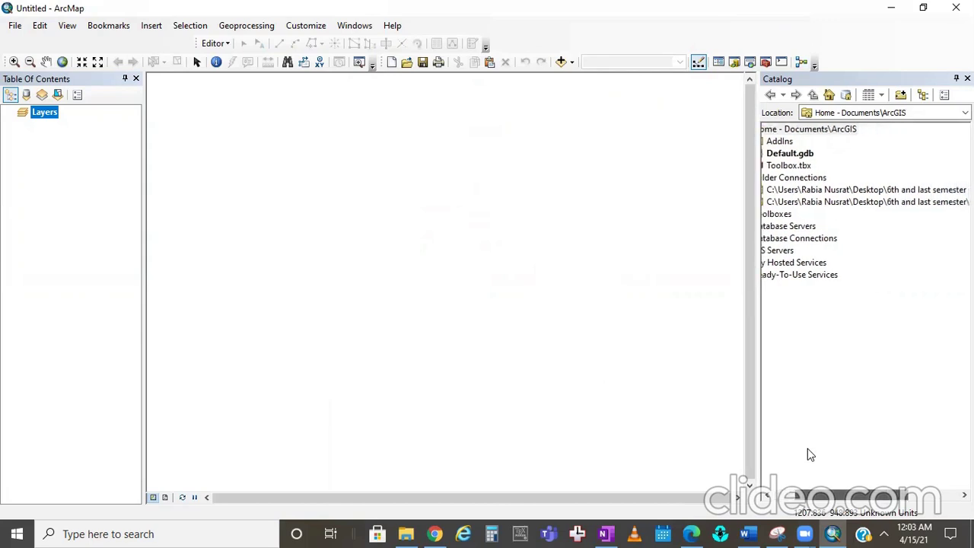
pyautogui.hscroll(-5, 810, 454)
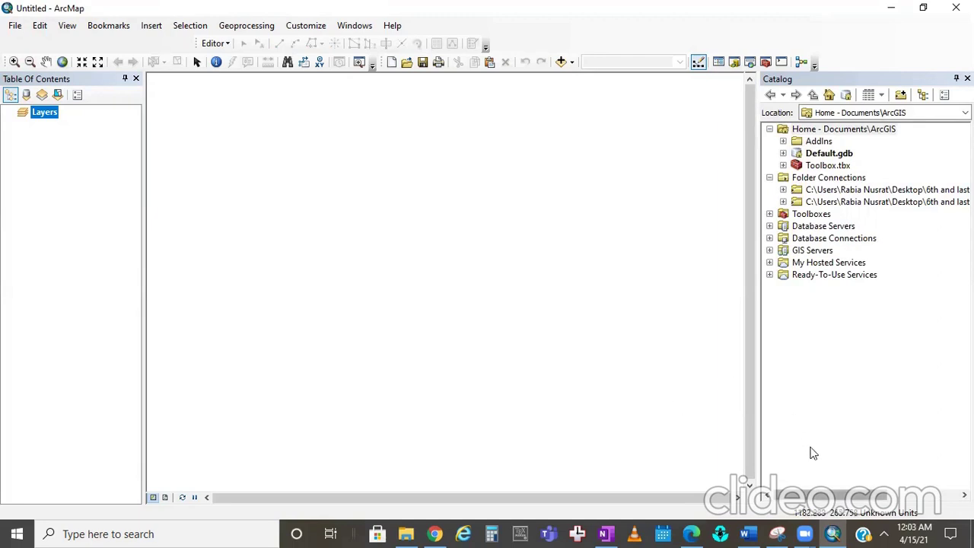
pyautogui.hscroll(3, 813, 453)
pyautogui.hscroll(-3, 812, 453)
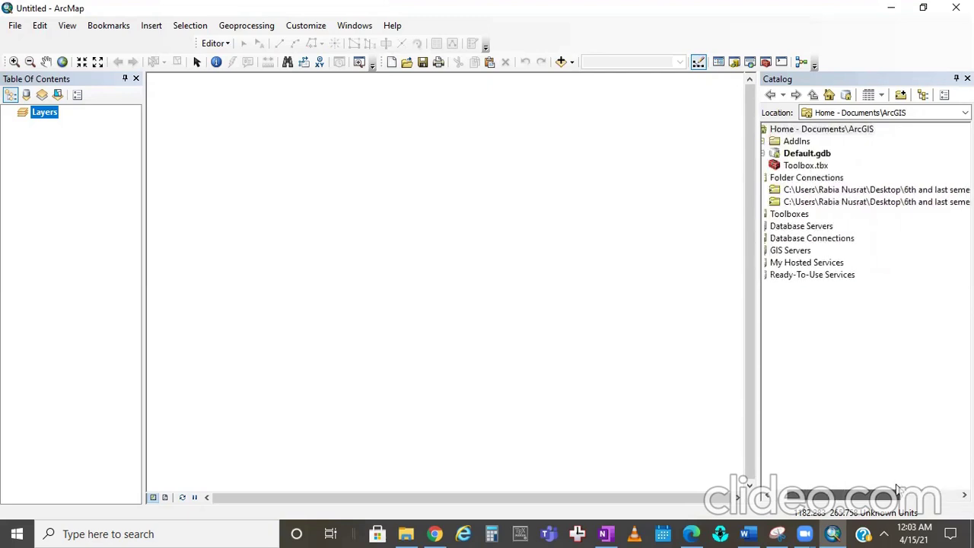
pyautogui.doubleClick(855, 191)
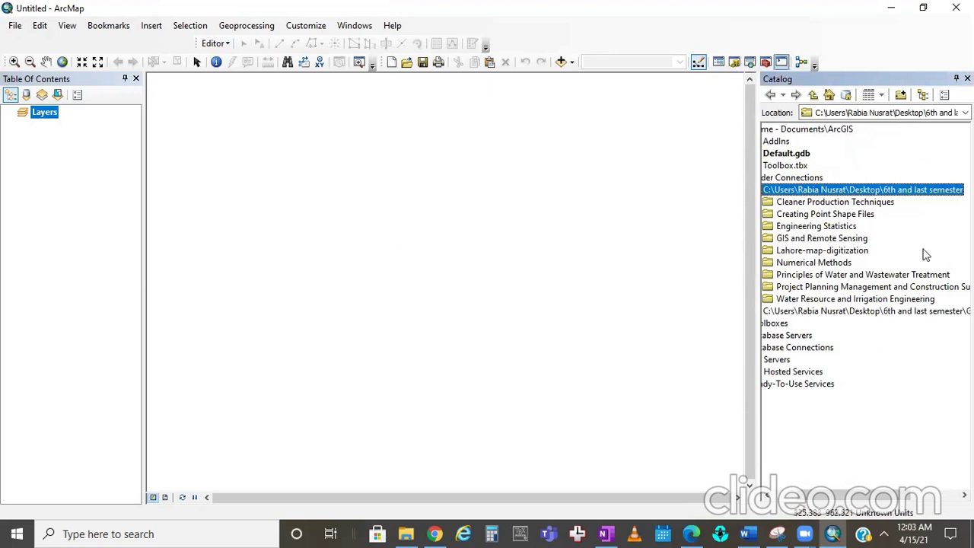
pyautogui.click(819, 253)
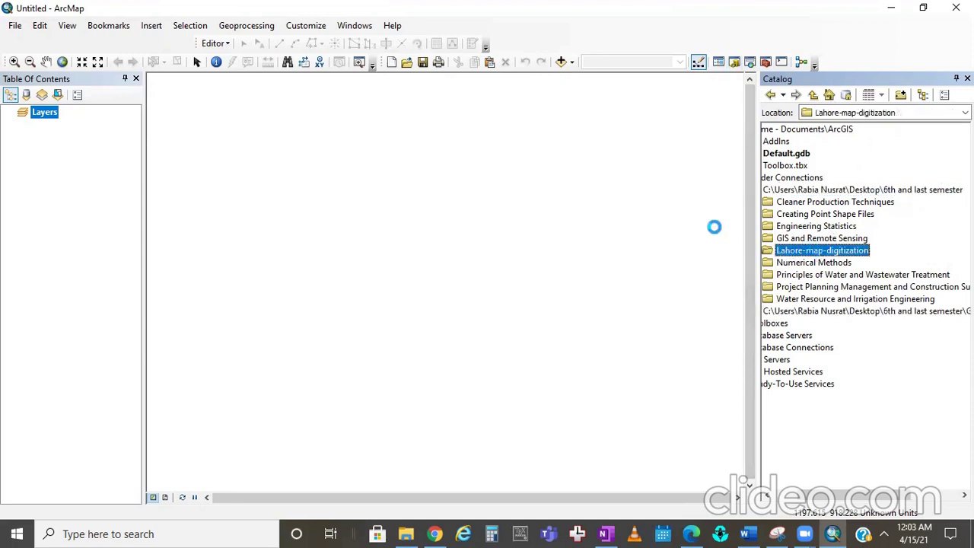
pyautogui.doubleClick(794, 254)
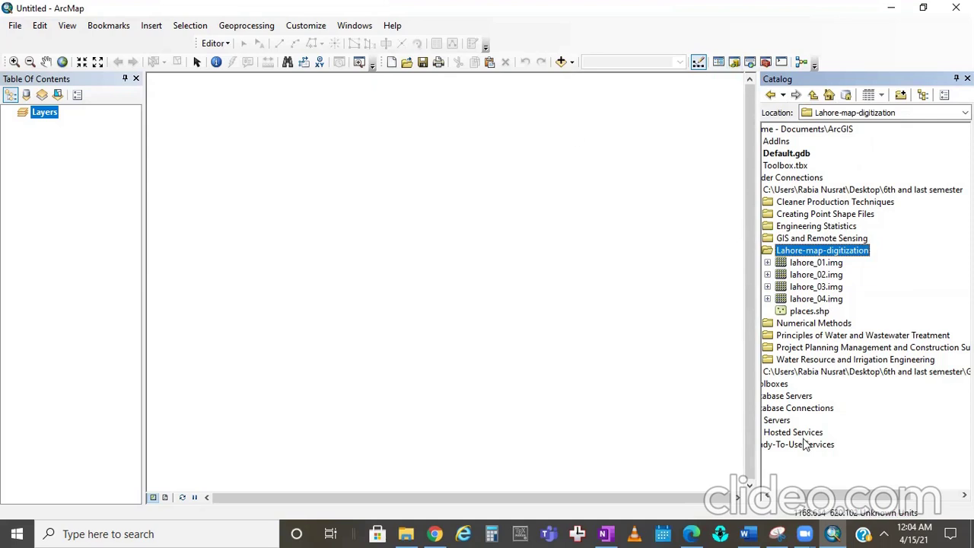
pyautogui.click(803, 534)
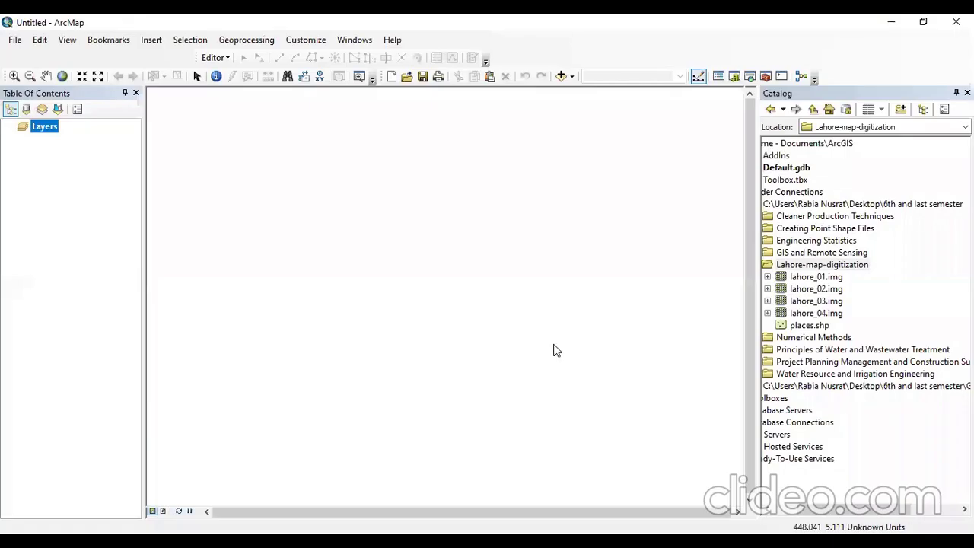
pyautogui.click(729, 501)
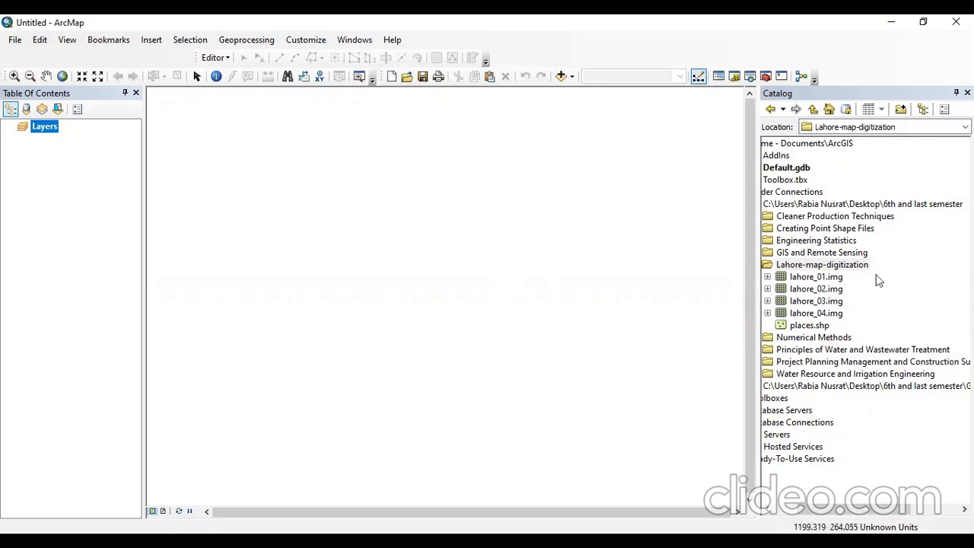
# - Start a new shapefile in the Lahore-map-digitization folder and name it 2016-EN-42-SF
pyautogui.rightClick(804, 267)
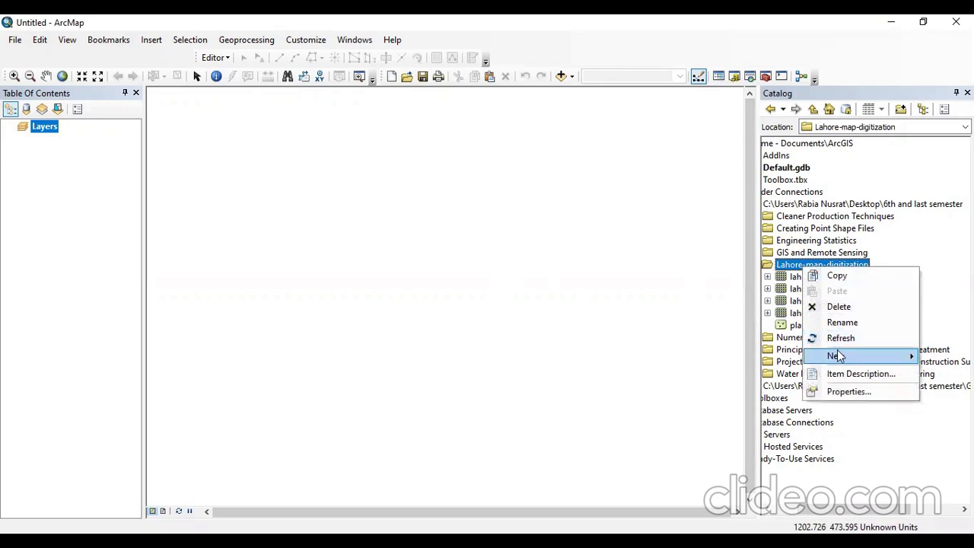
pyautogui.rightClick(796, 265)
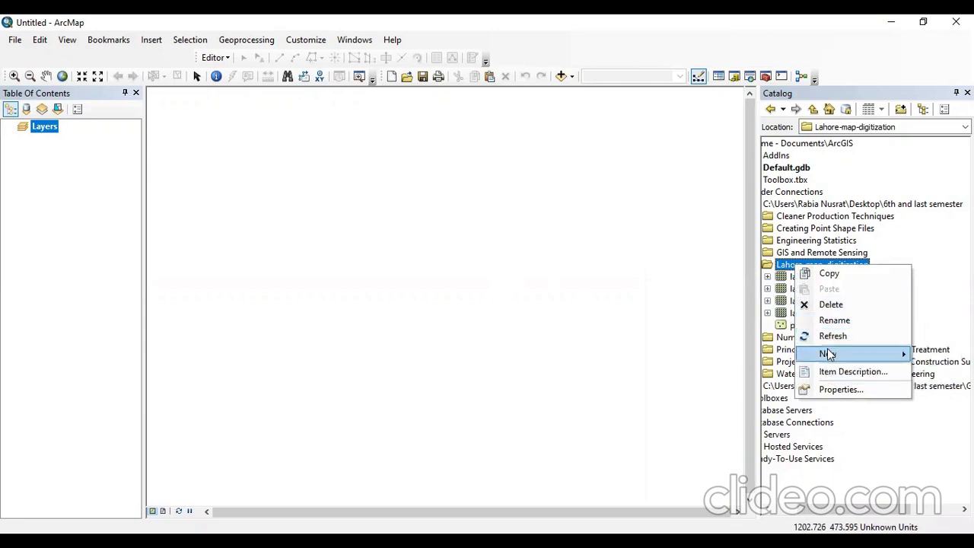
pyautogui.moveTo(823, 354)
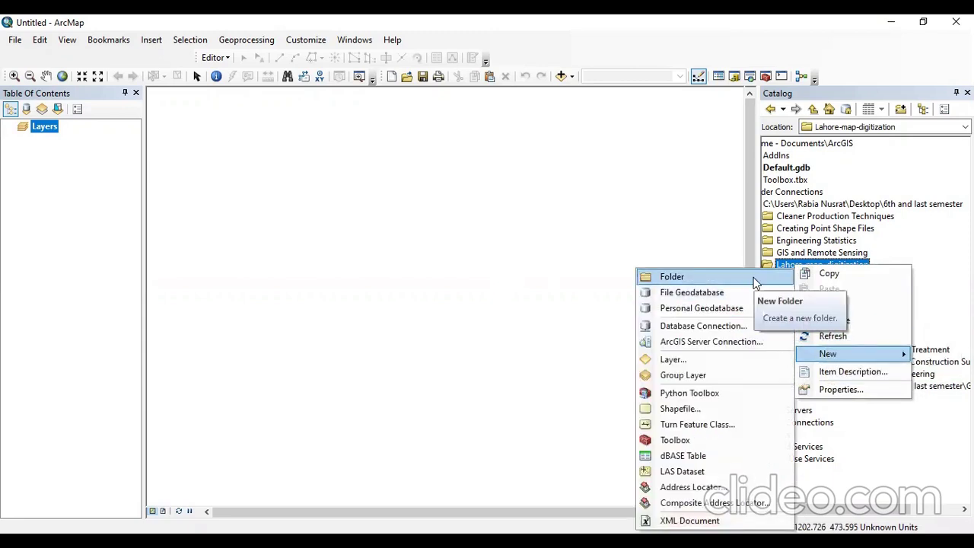
pyautogui.click(715, 420)
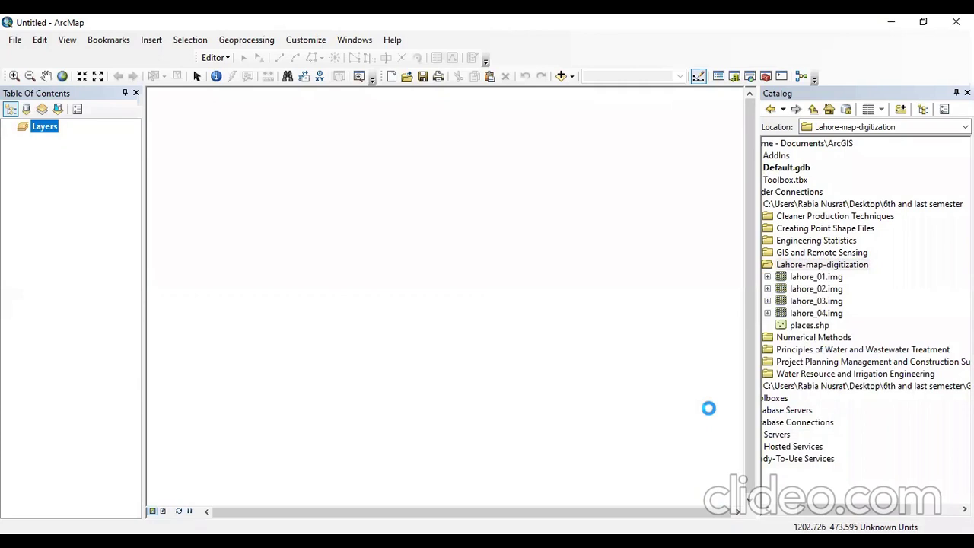
pyautogui.click(498, 177)
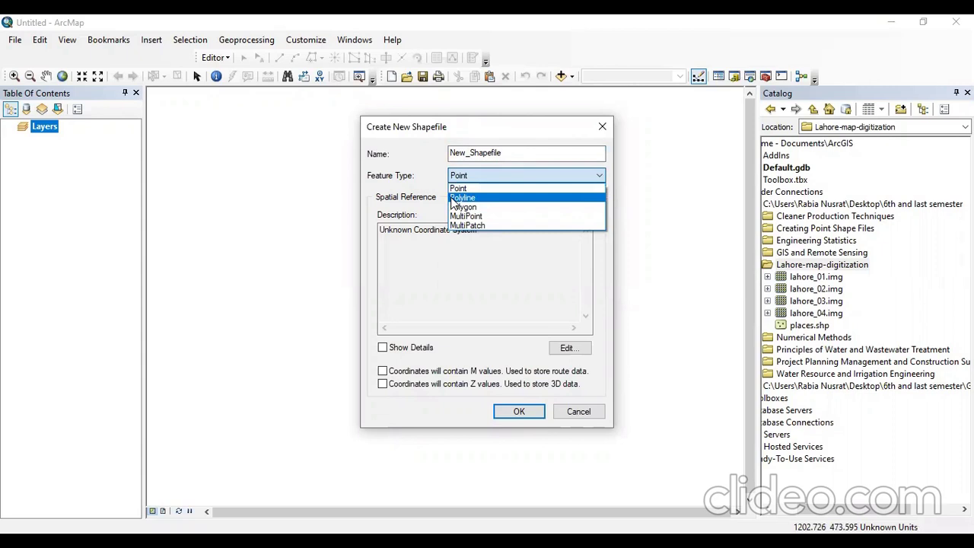
pyautogui.click(484, 156)
pyautogui.click(483, 155)
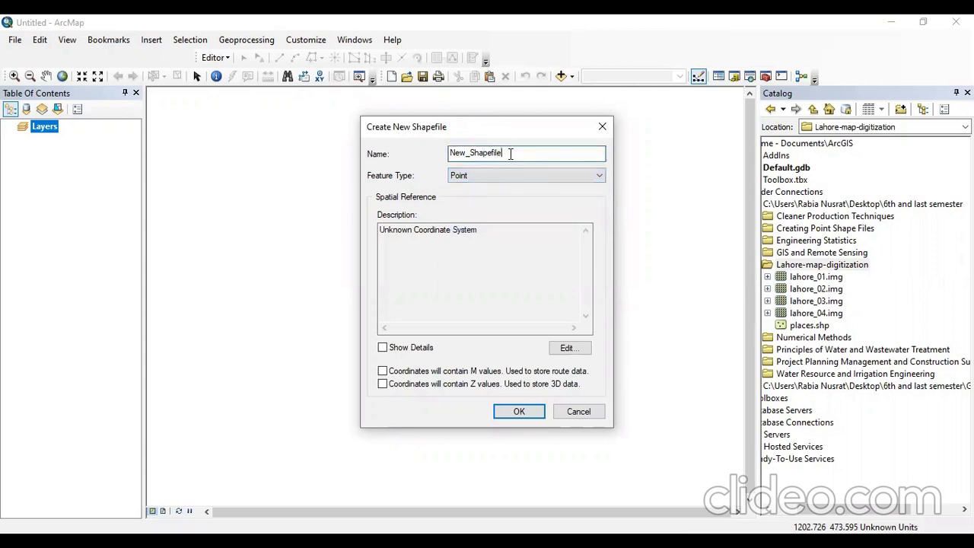
pyautogui.press('BackSpace')
pyautogui.press('BackSpace')
pyautogui.press('BackSpace')
pyautogui.press('BackSpace')
pyautogui.press('BackSpace')
pyautogui.press('BackSpace')
pyautogui.press('BackSpace')
pyautogui.press('BackSpace')
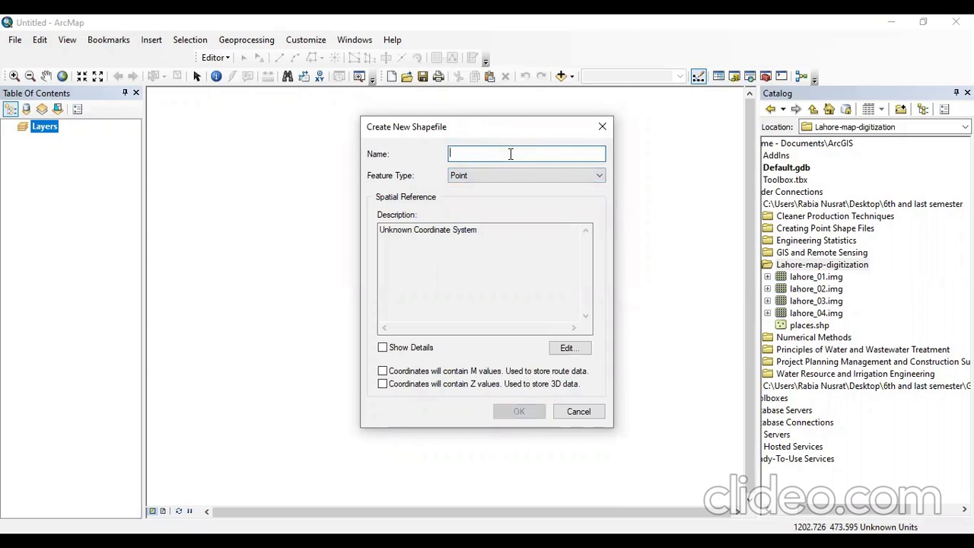
pyautogui.write('2016-EN-42-SF')
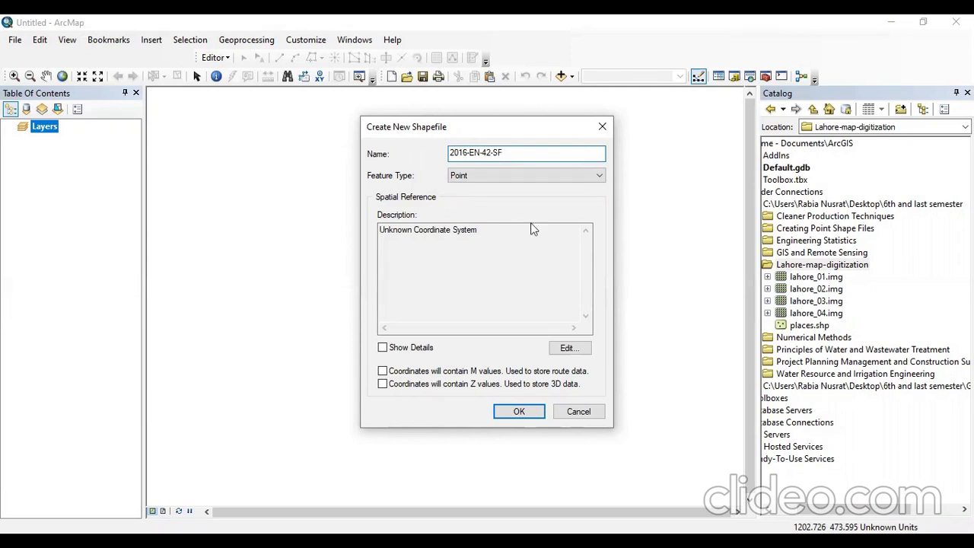
# - Create the shapefile with the Point feature type, select it in the catalog, and show the map at full extent
pyautogui.click(491, 176)
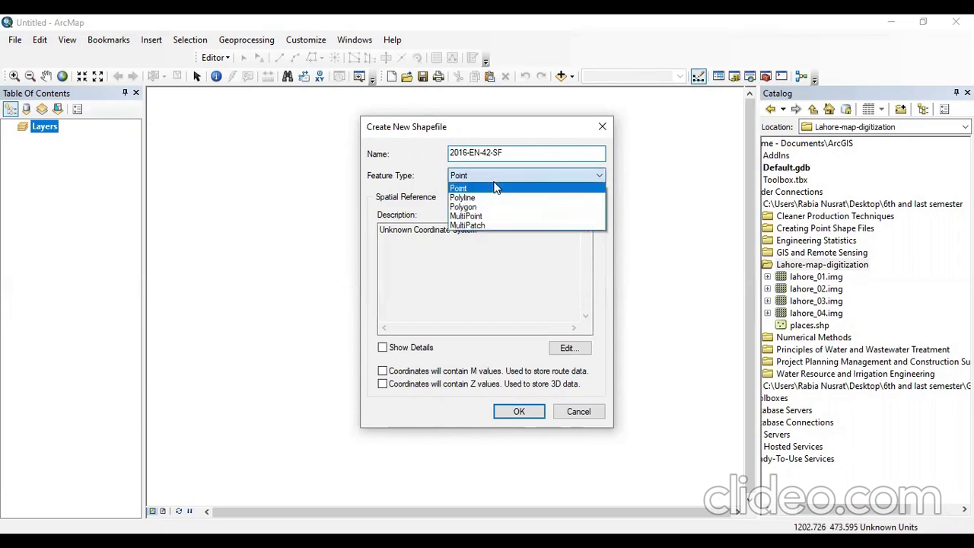
pyautogui.click(490, 186)
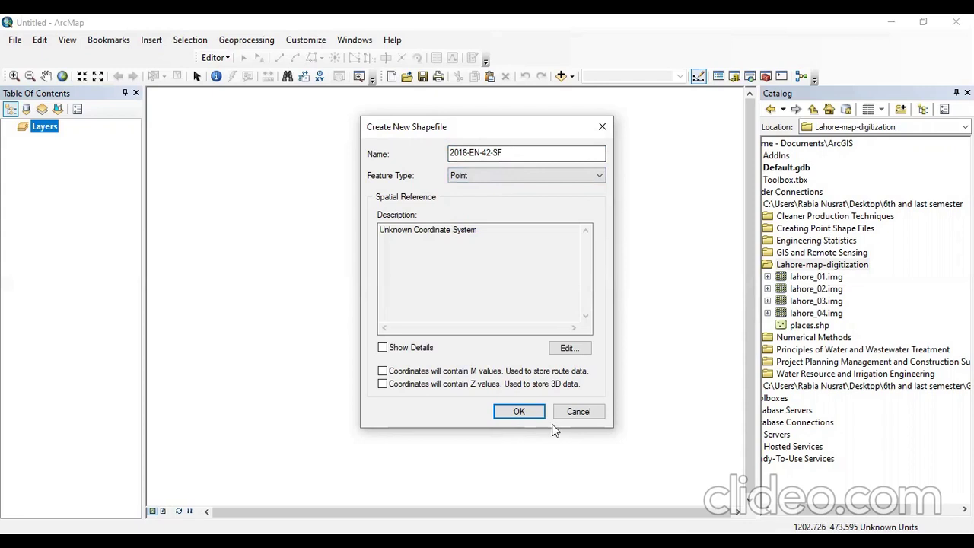
pyautogui.click(519, 411)
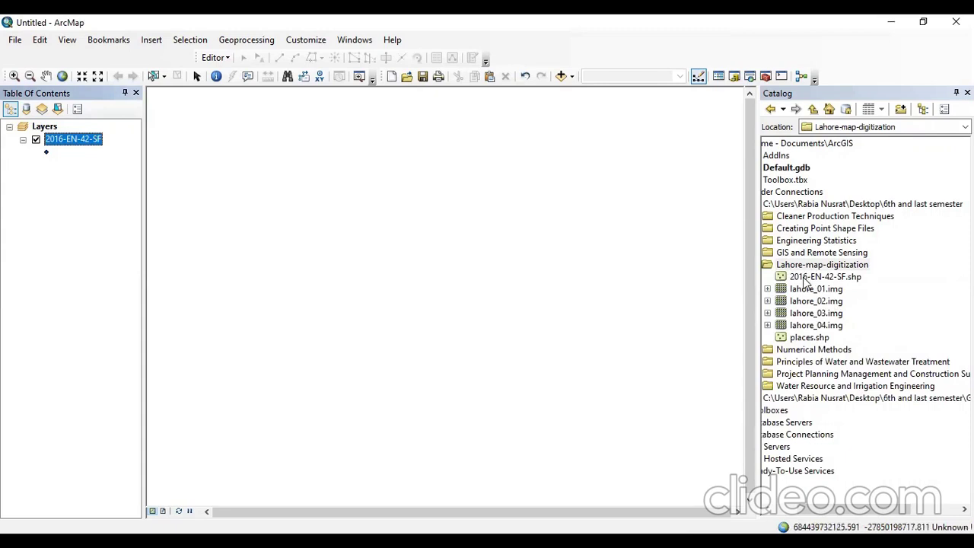
pyautogui.click(805, 280)
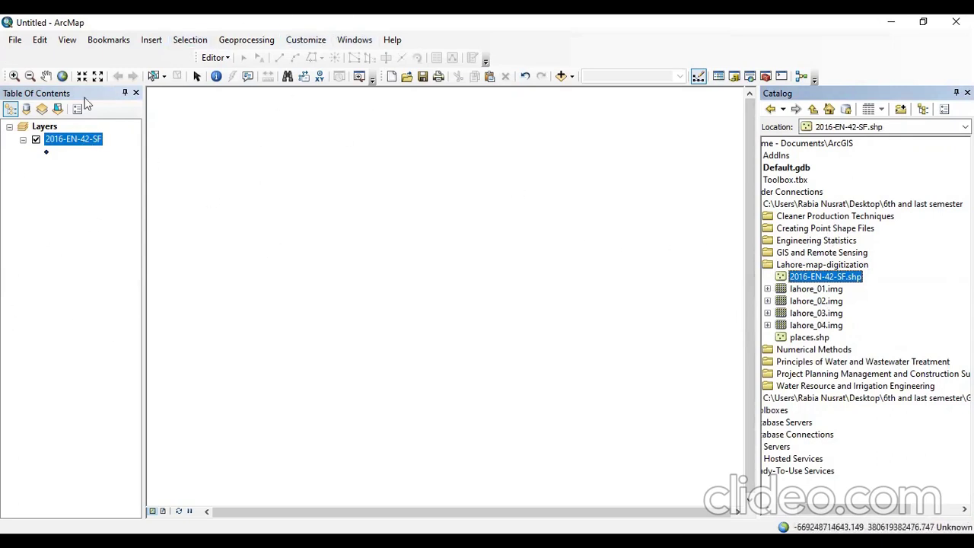
pyautogui.click(62, 76)
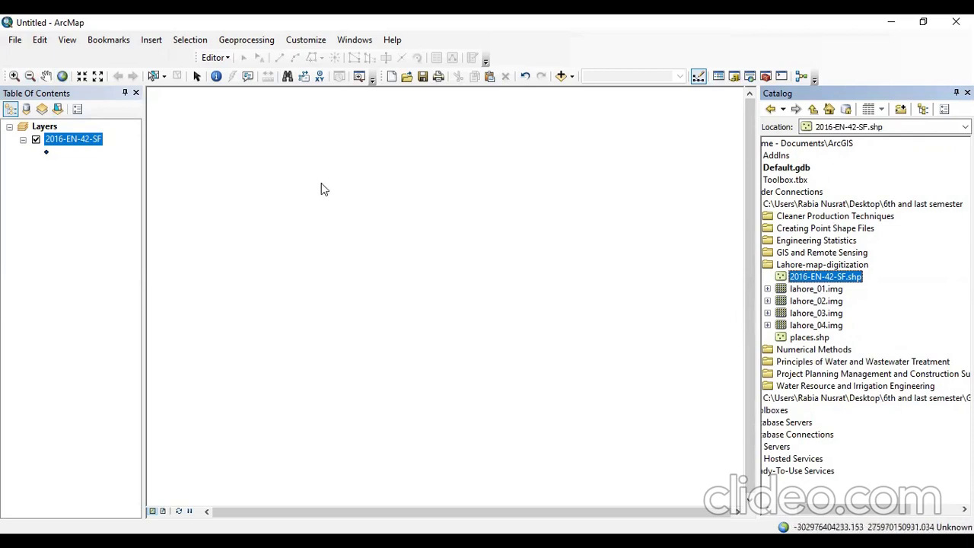
# - Start a new shapefile in the Lahore-map-digitization folder and set its feature type to Polyline
pyautogui.click(826, 266)
pyautogui.rightClick(827, 268)
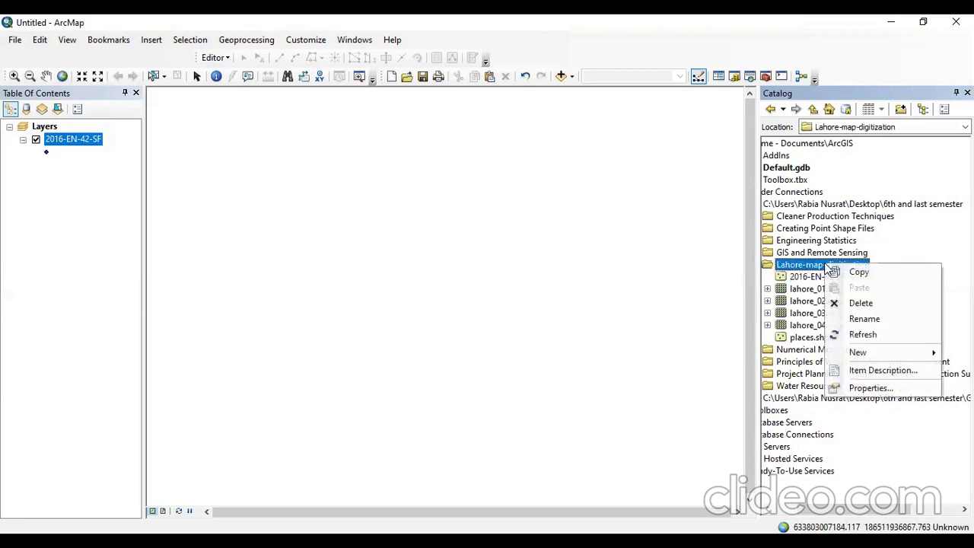
pyautogui.moveTo(856, 352)
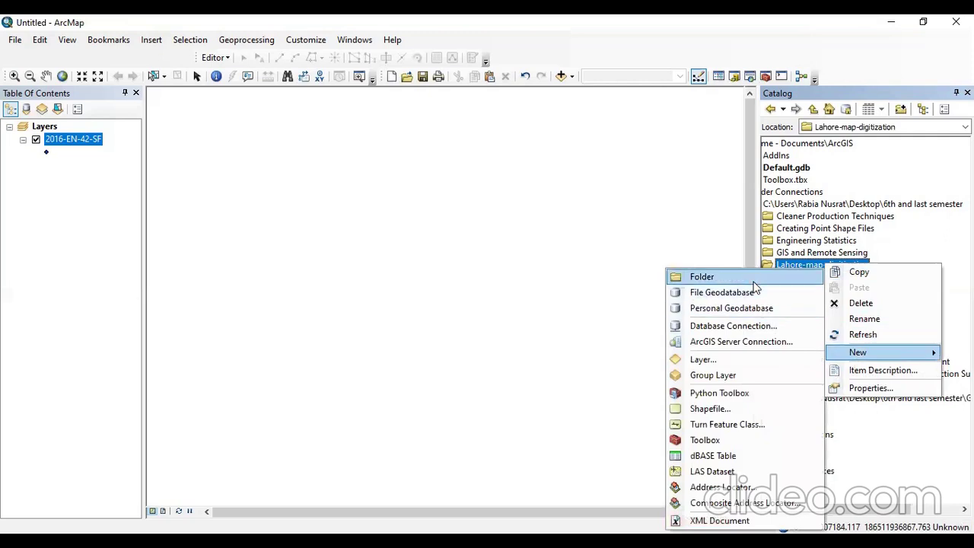
pyautogui.click(720, 409)
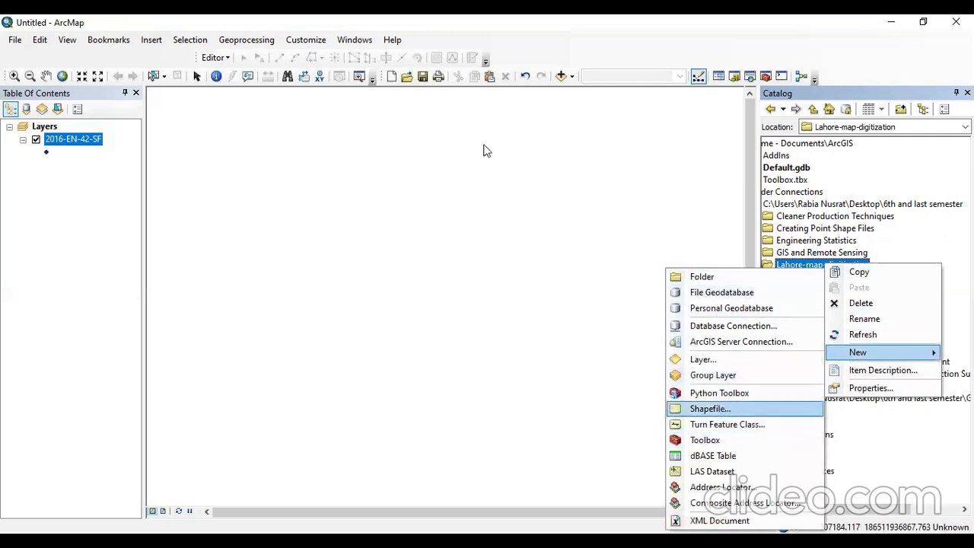
pyautogui.click(457, 176)
pyautogui.click(460, 198)
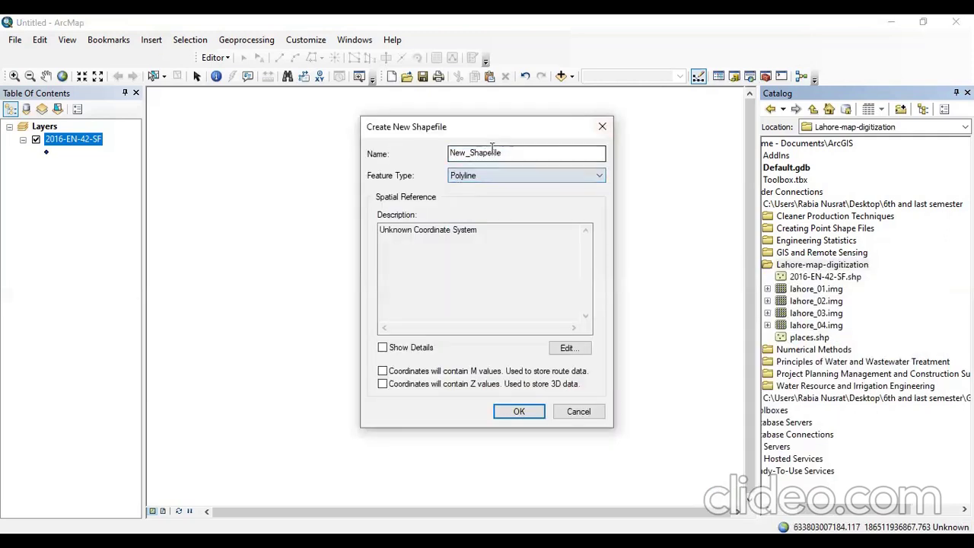
# - Name the polyline shapefile 2016-EN-42(SF) and create it
pyautogui.press('BackSpace')
pyautogui.press('BackSpace')
pyautogui.press('BackSpace')
pyautogui.press('BackSpace')
pyautogui.press('BackSpace')
pyautogui.press('BackSpace')
pyautogui.press('BackSpace')
pyautogui.press('BackSpace')
pyautogui.press('BackSpace')
pyautogui.press('BackSpace')
pyautogui.press('BackSpace')
pyautogui.press('BackSpace')
pyautogui.press('BackSpace')
pyautogui.write('2016-EN-42(SF')
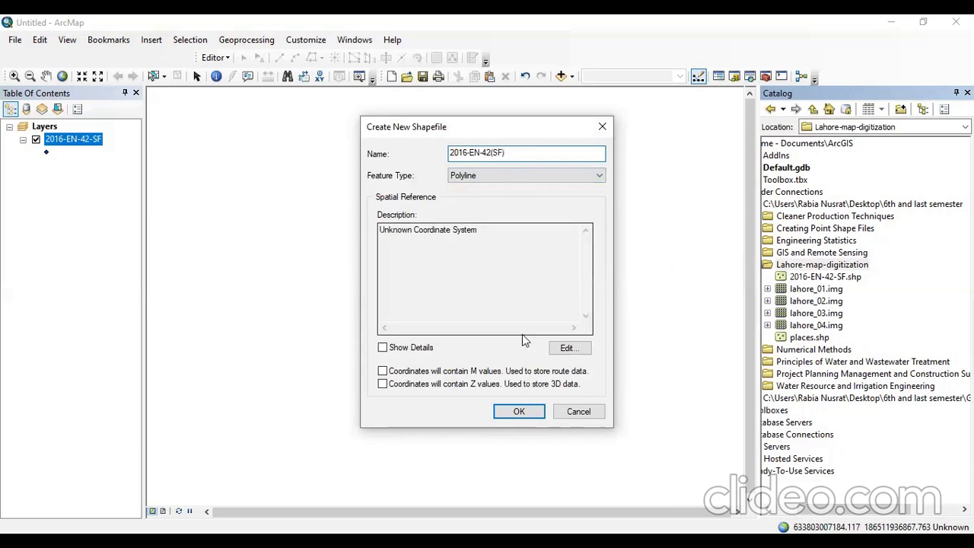
pyautogui.click(520, 412)
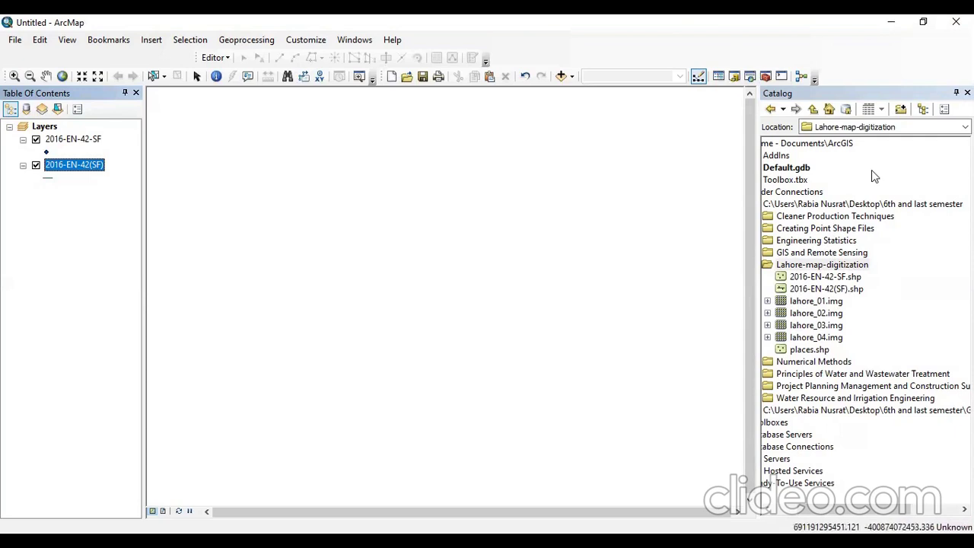
# - Start another new shapefile in the Lahore-map-digitization folder and set its feature type to Polygon
pyautogui.rightClick(804, 265)
pyautogui.moveTo(853, 352)
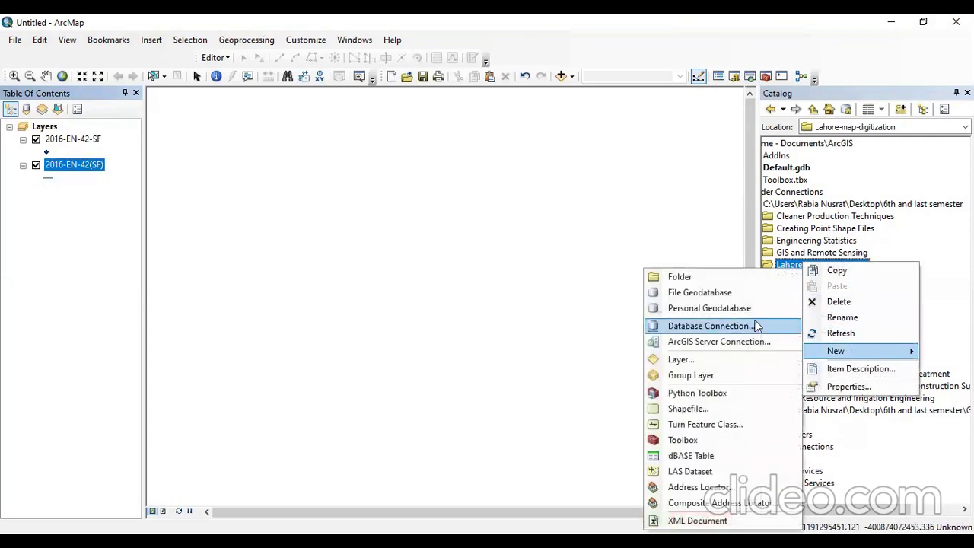
pyautogui.click(757, 411)
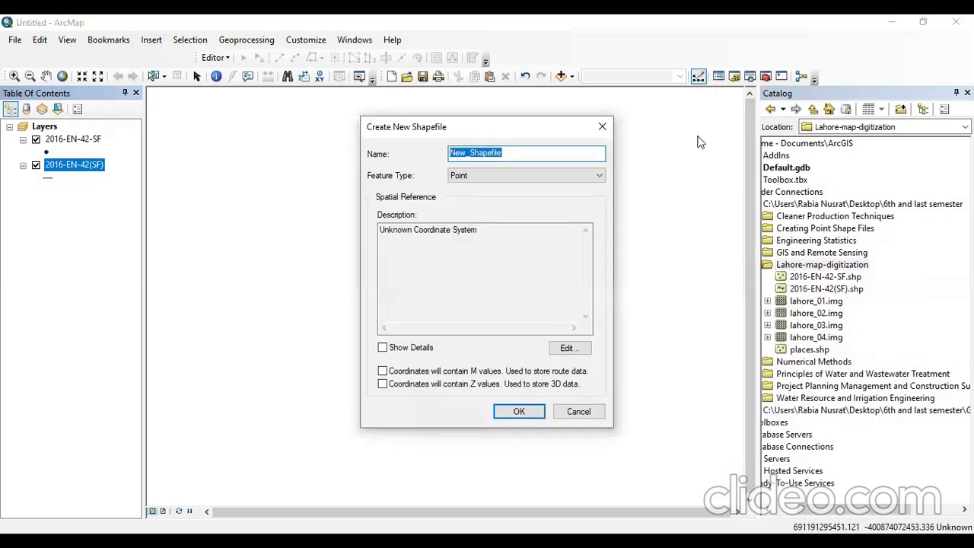
pyautogui.click(533, 181)
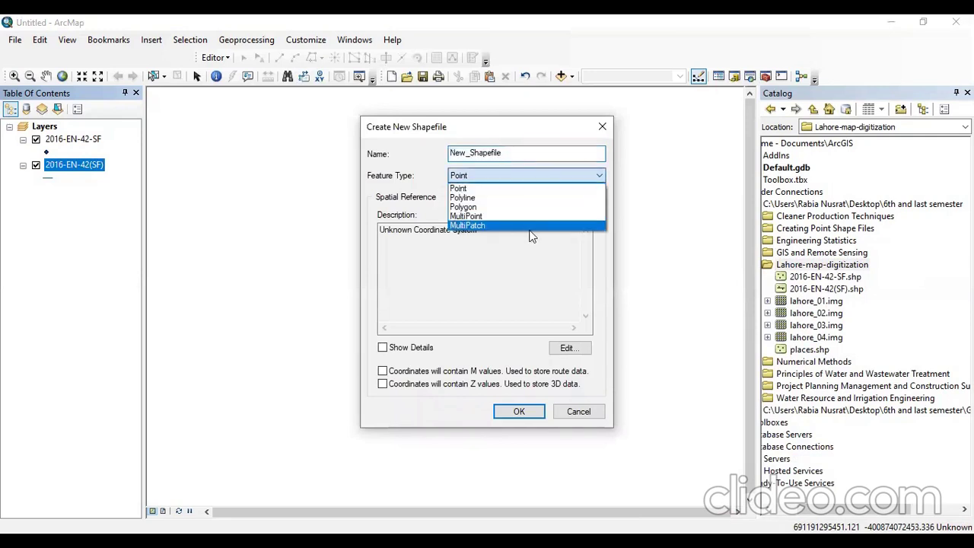
pyautogui.click(529, 207)
# - Name the polygon shapefile 2016-EN-42 and create it
pyautogui.click(533, 154)
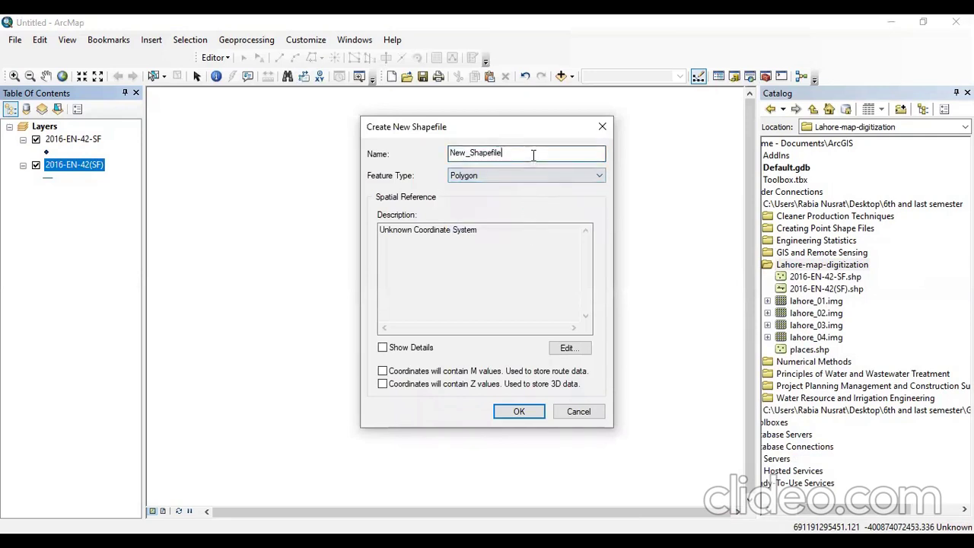
pyautogui.press('BackSpace')
pyautogui.press('BackSpace')
pyautogui.press('BackSpace')
pyautogui.press('BackSpace')
pyautogui.press('BackSpace')
pyautogui.press('BackSpace')
pyautogui.press('BackSpace')
pyautogui.press('BackSpace')
pyautogui.press('BackSpace')
pyautogui.press('BackSpace')
pyautogui.press('BackSpace')
pyautogui.press('BackSpace')
pyautogui.write('2016-EN-')
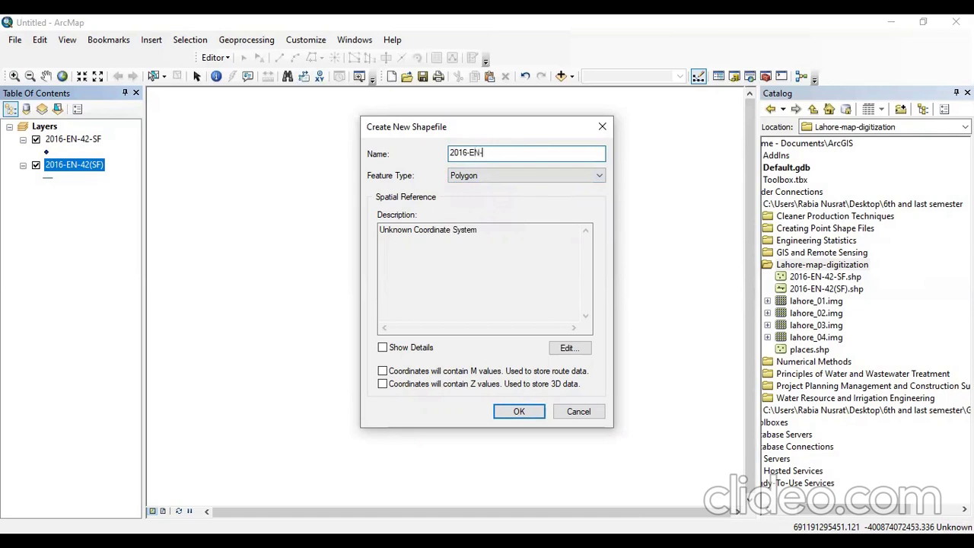
pyautogui.write('2')
pyautogui.click(514, 411)
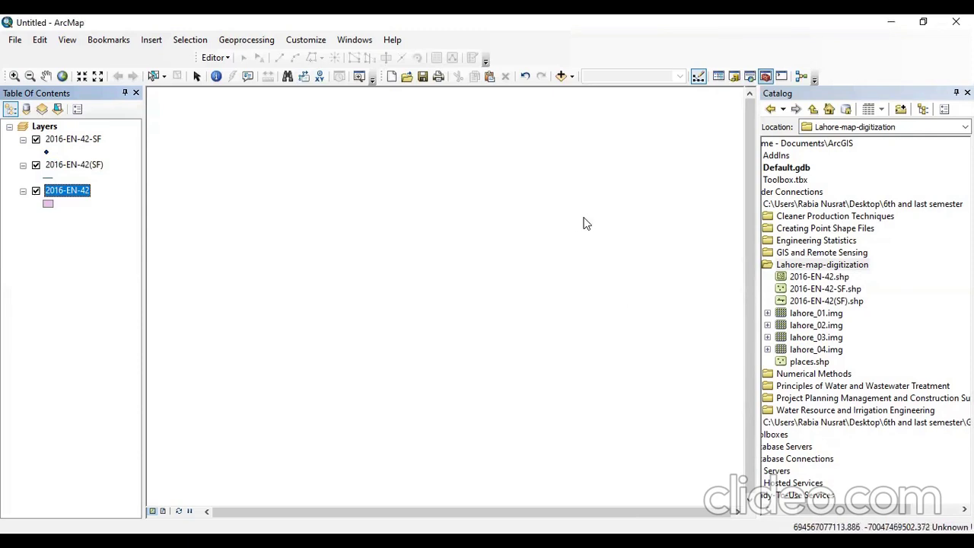
# - Select the point, polyline and polygon shapefiles in turn in the catalog, ending on 2016-EN-42-SF.shp
pyautogui.click(793, 290)
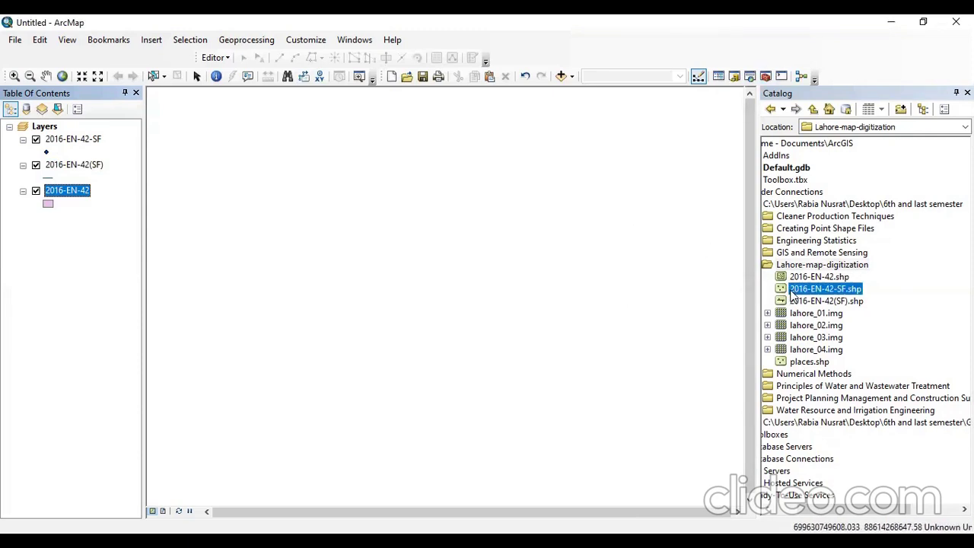
pyautogui.click(793, 302)
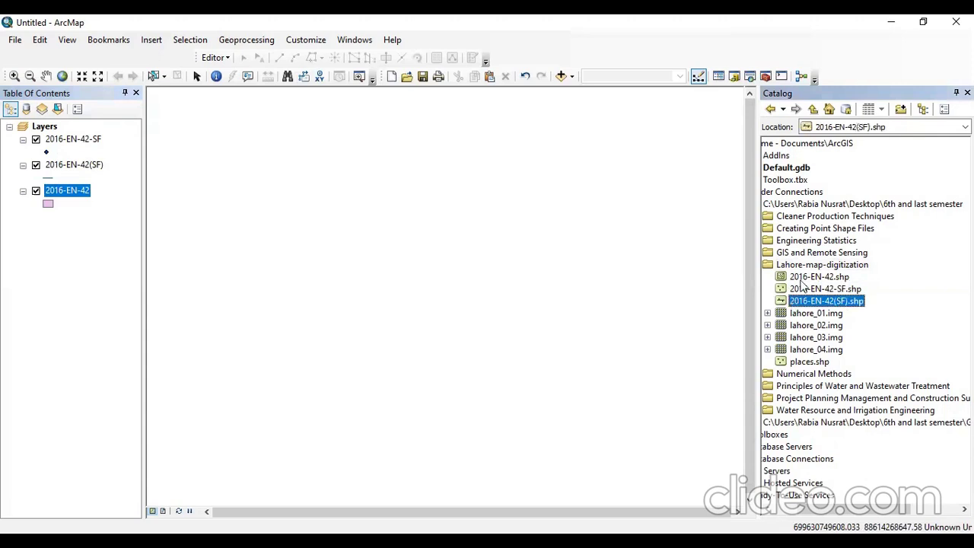
pyautogui.click(803, 278)
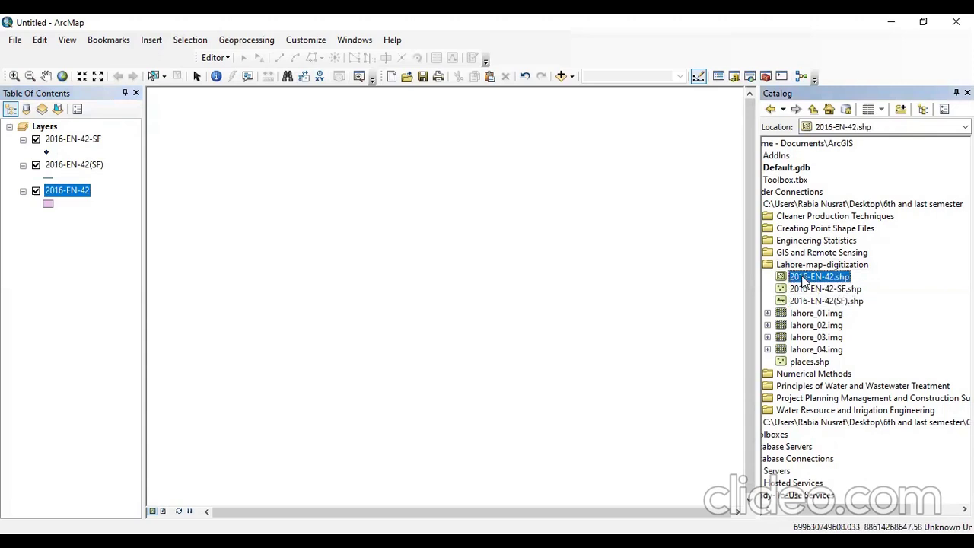
pyautogui.click(803, 290)
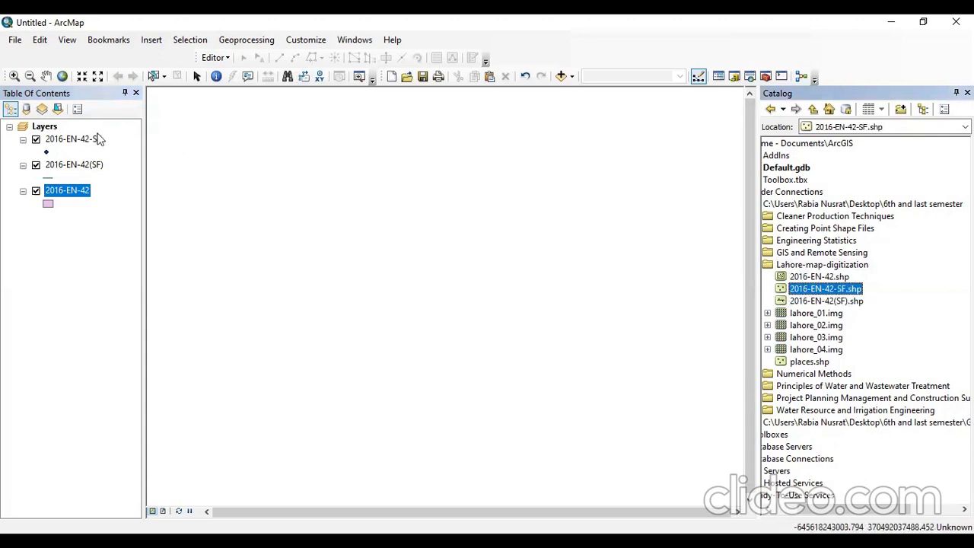
# - Turn the visibility of the point, polyline and polygon layers off and back on
pyautogui.click(36, 165)
pyautogui.click(35, 191)
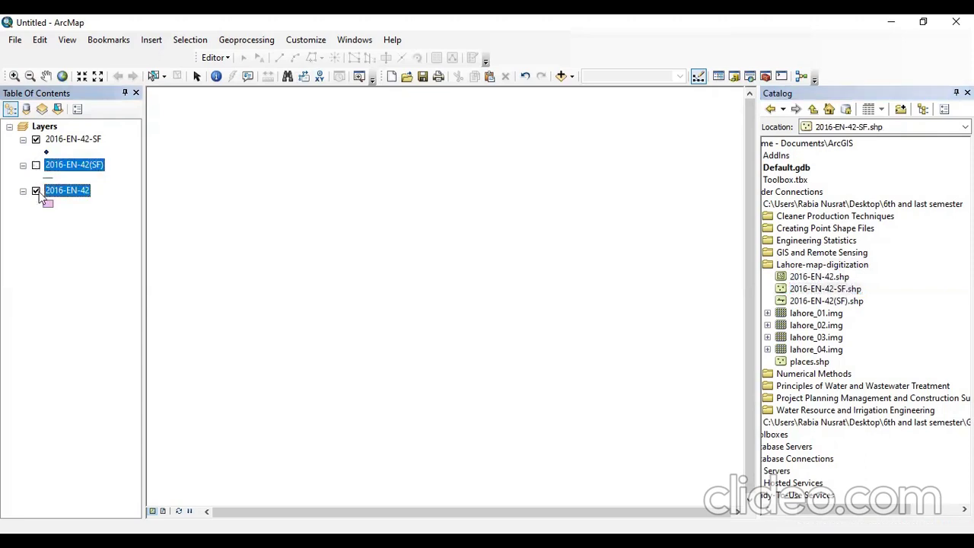
pyautogui.click(36, 140)
pyautogui.click(36, 141)
pyautogui.click(35, 166)
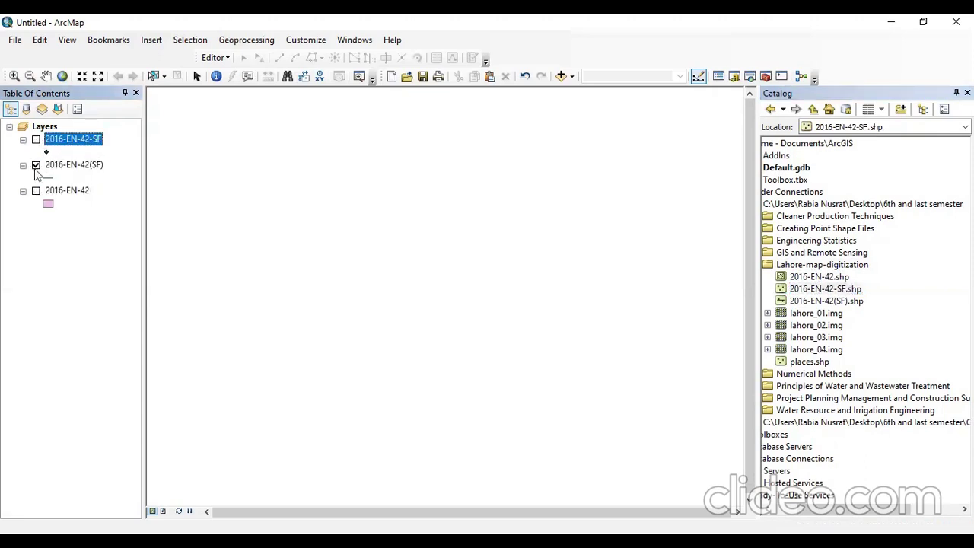
pyautogui.click(36, 192)
# - Open the attribute table of the 2016-EN-42-SF point layer, examine its fields, and close it
pyautogui.rightClick(65, 141)
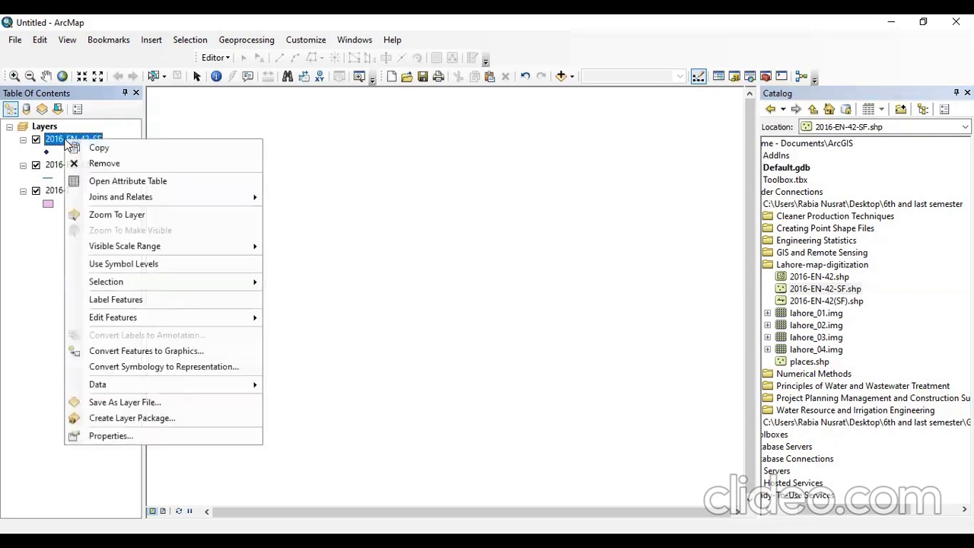
pyautogui.click(101, 181)
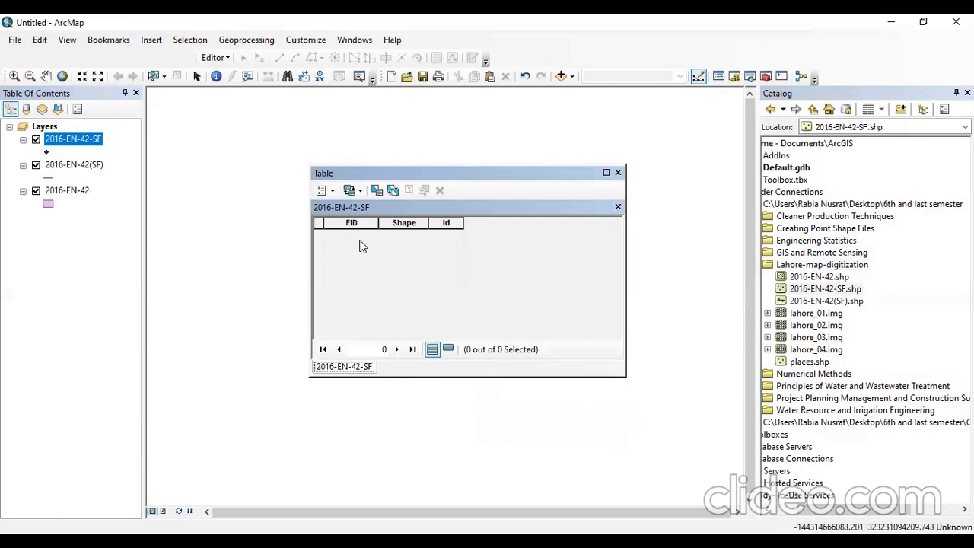
pyautogui.click(618, 172)
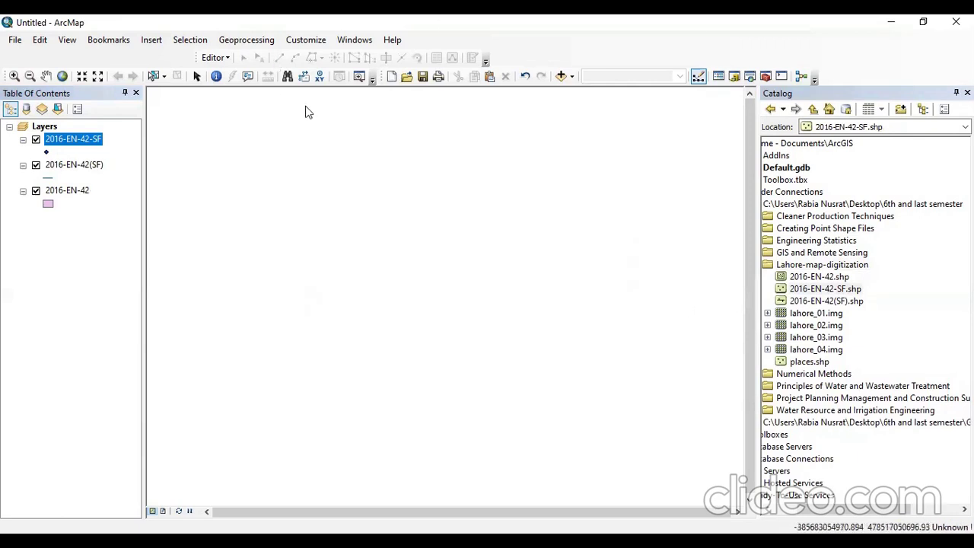
# - Add lahore_01.img, lahore_02.img, lahore_03.img and lahore_04.img from the Lahore-map-digitization folder alongside the three shapefile layers
pyautogui.click(561, 75)
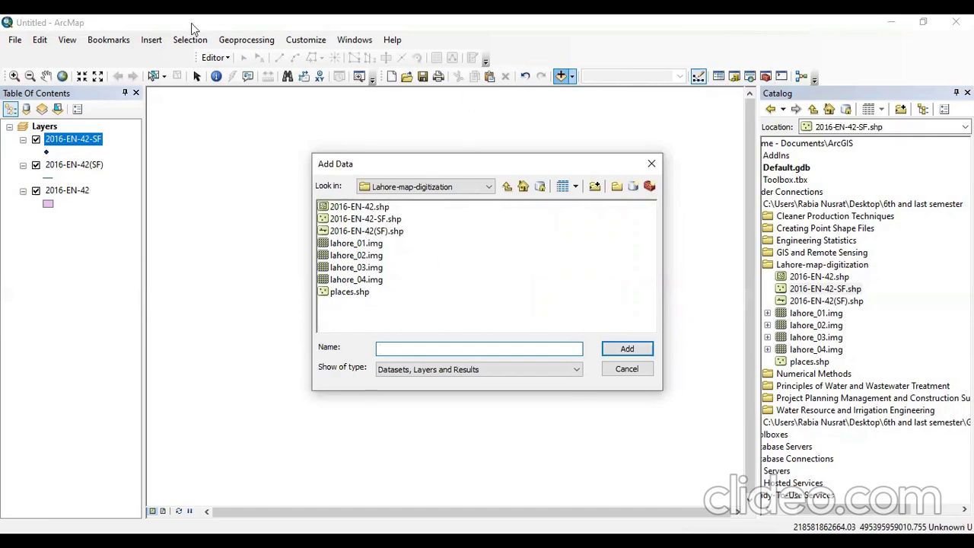
pyautogui.click(378, 244)
pyautogui.keyDown('ctrl'); pyautogui.click(377, 256); pyautogui.keyUp('ctrl')
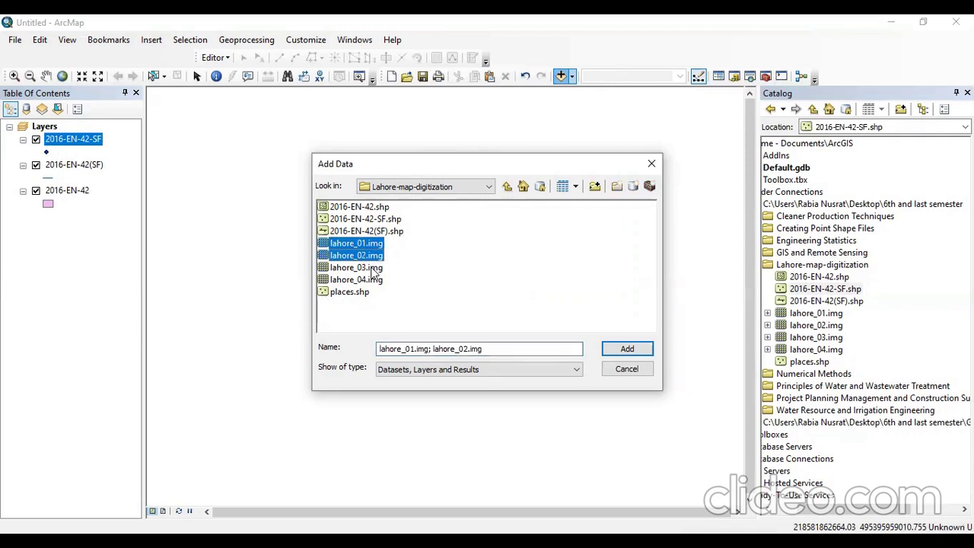
pyautogui.keyDown('ctrl'); pyautogui.click(375, 268); pyautogui.keyUp('ctrl')
pyautogui.keyDown('ctrl'); pyautogui.click(375, 280); pyautogui.keyUp('ctrl')
pyautogui.click(626, 349)
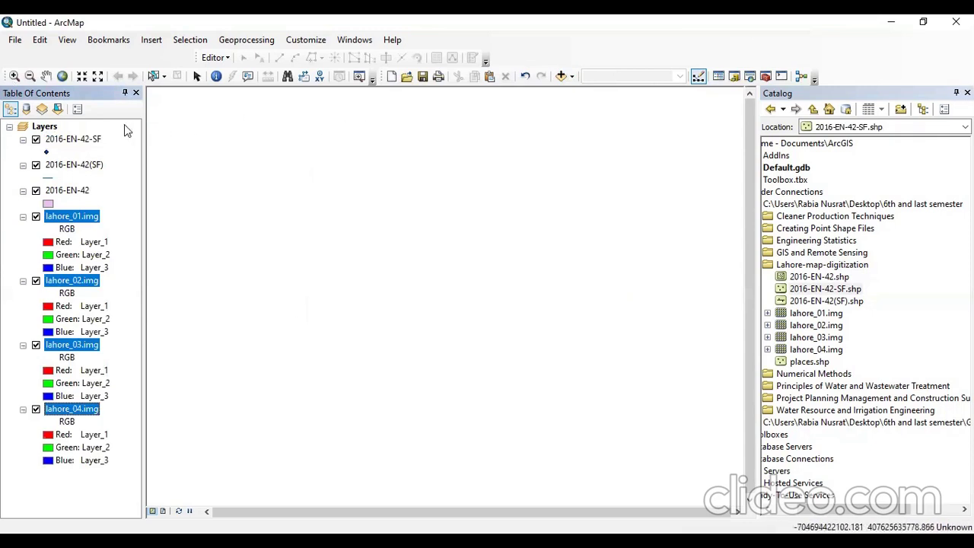
# - Zoom the map to the 2016-EN-42-SF point layer, then repeat the zoom
pyautogui.rightClick(97, 139)
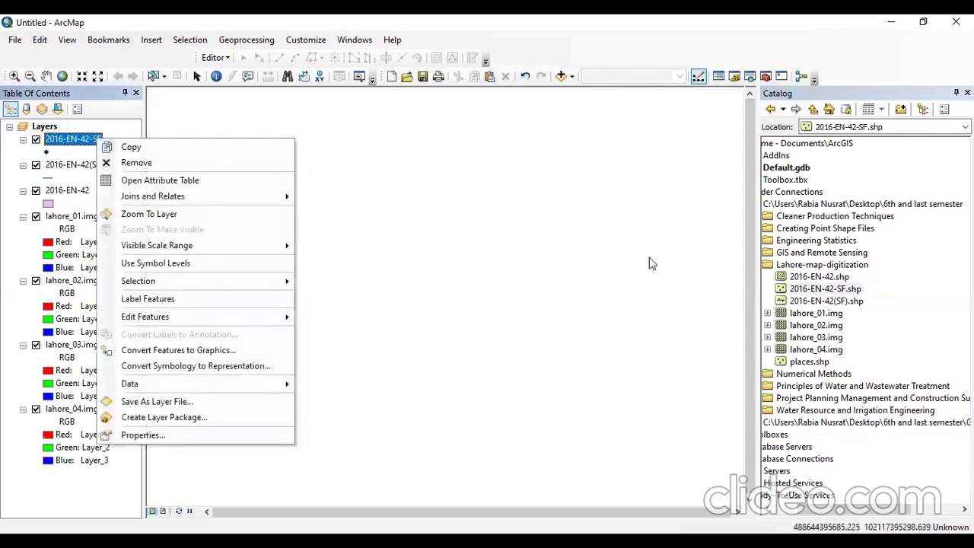
pyautogui.click(171, 215)
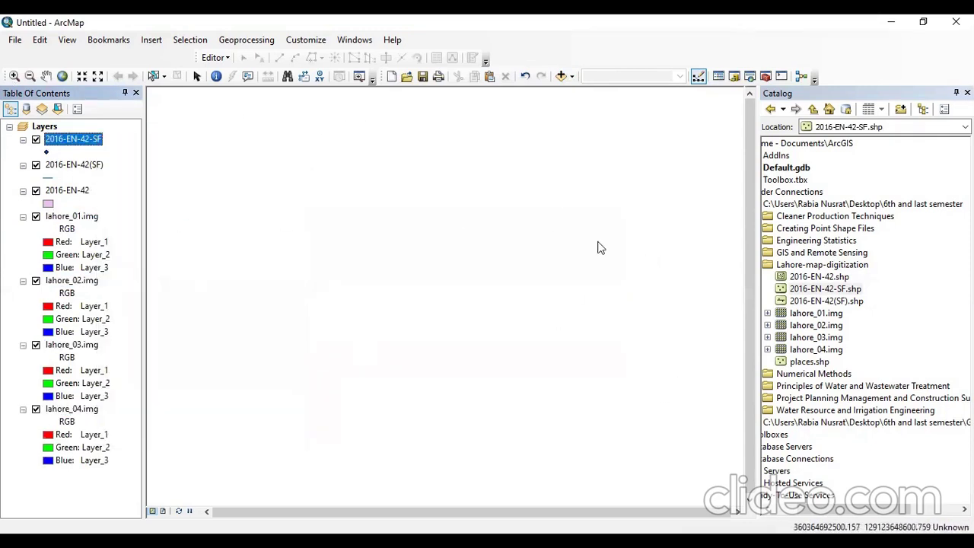
pyautogui.rightClick(71, 166)
pyautogui.rightClick(94, 140)
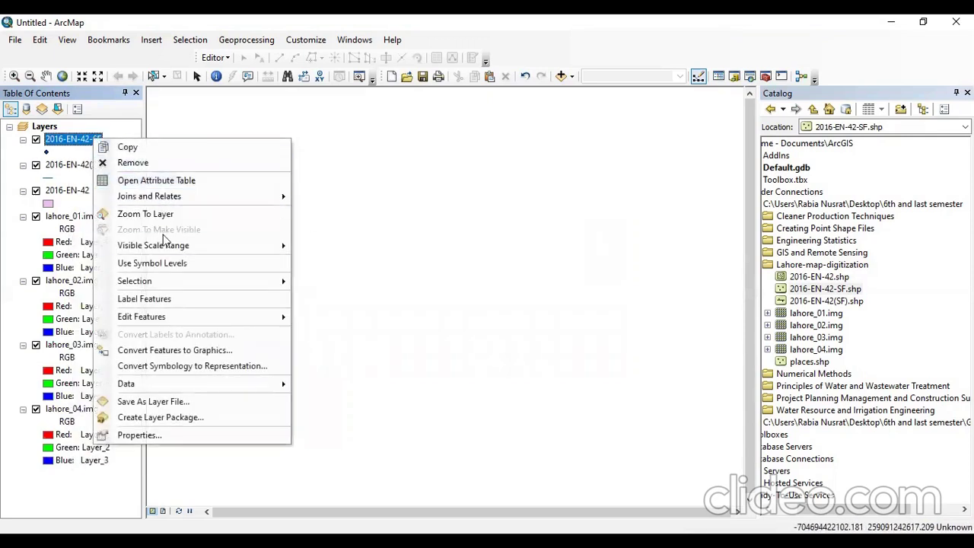
pyautogui.click(163, 214)
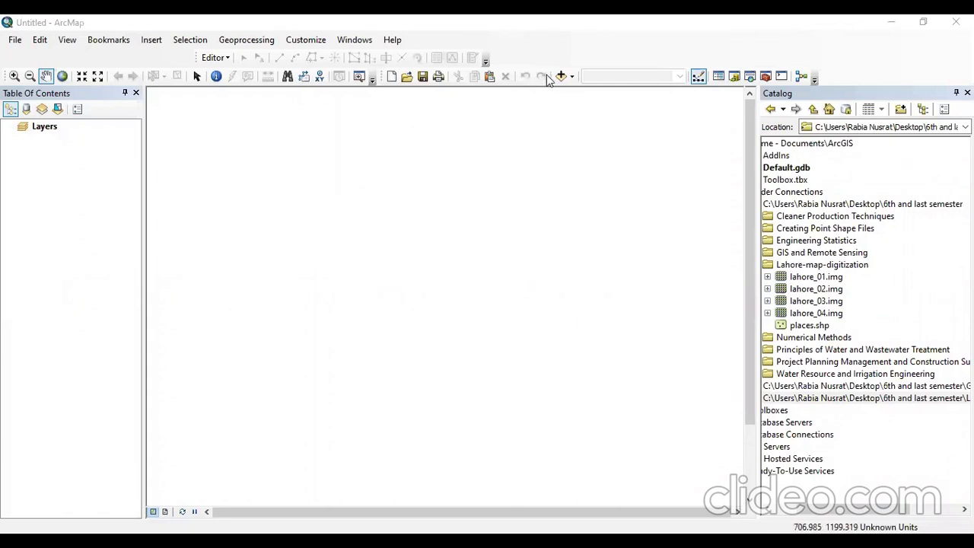
# - Add the four Lahore rasters, lahore_01.img to lahore_04.img, from the Lahore-map-digitization folder to the empty map
pyautogui.click(561, 76)
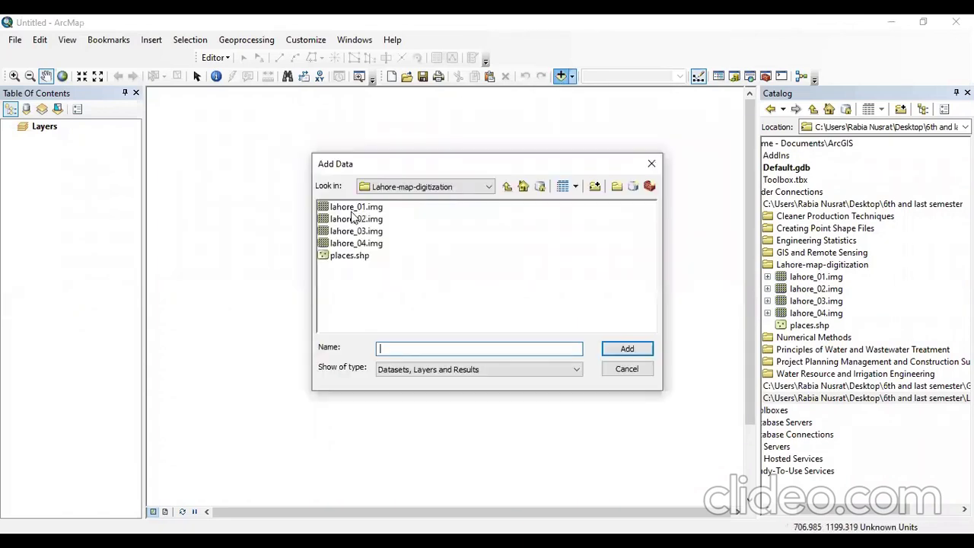
pyautogui.click(355, 207)
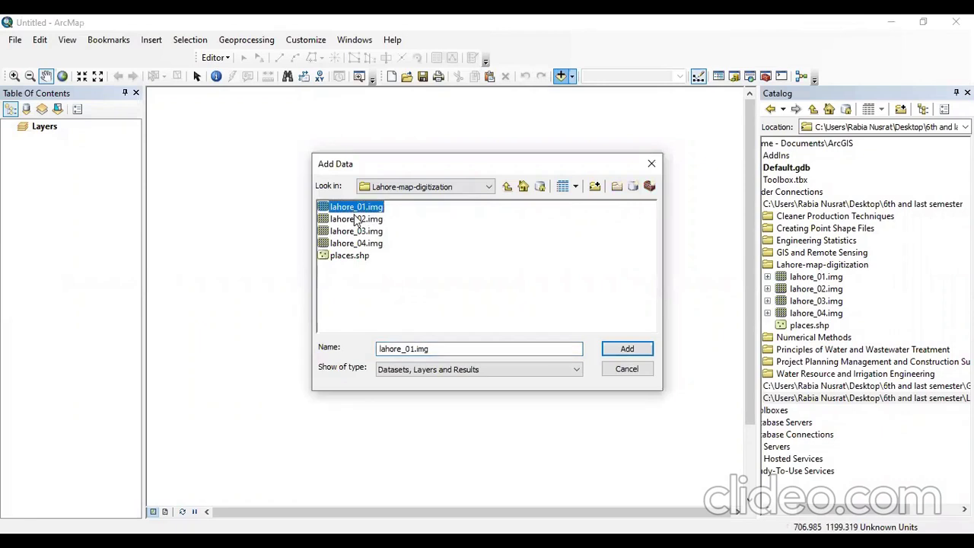
pyautogui.keyDown('shift'); pyautogui.click(355, 219); pyautogui.keyUp('shift')
pyautogui.keyDown('shift'); pyautogui.click(356, 231); pyautogui.keyUp('shift')
pyautogui.keyDown('shift'); pyautogui.click(358, 244); pyautogui.keyUp('shift')
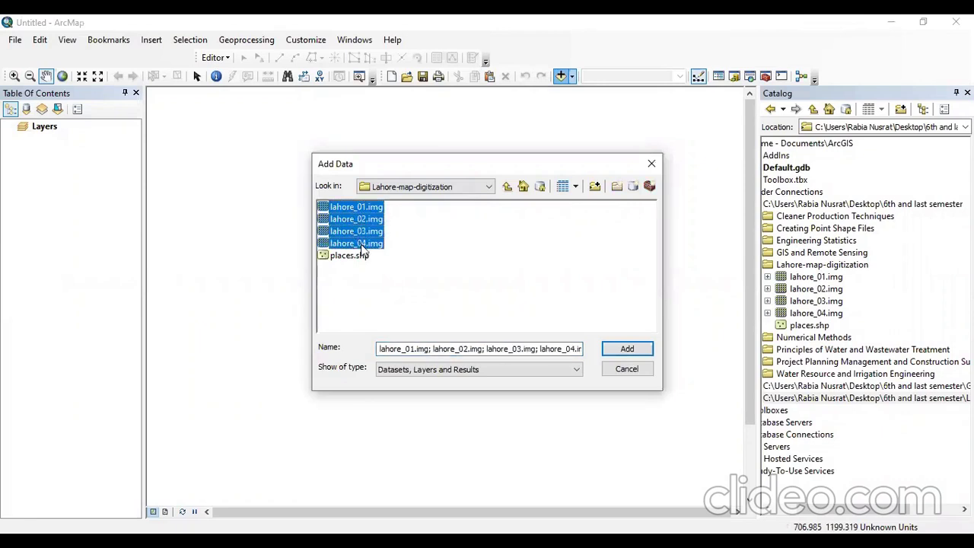
pyautogui.click(627, 347)
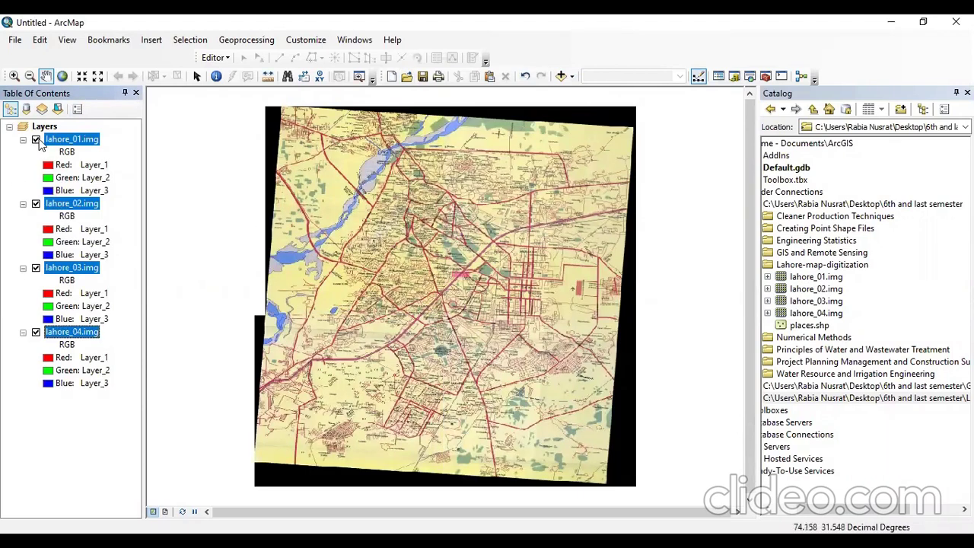
# - Turn the lahore_01.img and lahore_04.img layers off and back on to see which map part each covers
pyautogui.click(36, 140)
pyautogui.click(36, 140)
pyautogui.click(36, 332)
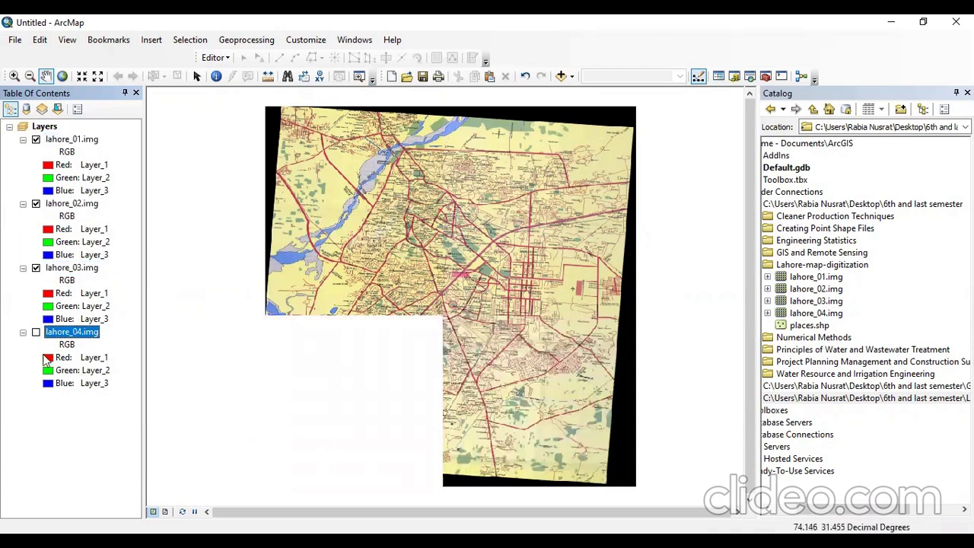
pyautogui.click(36, 333)
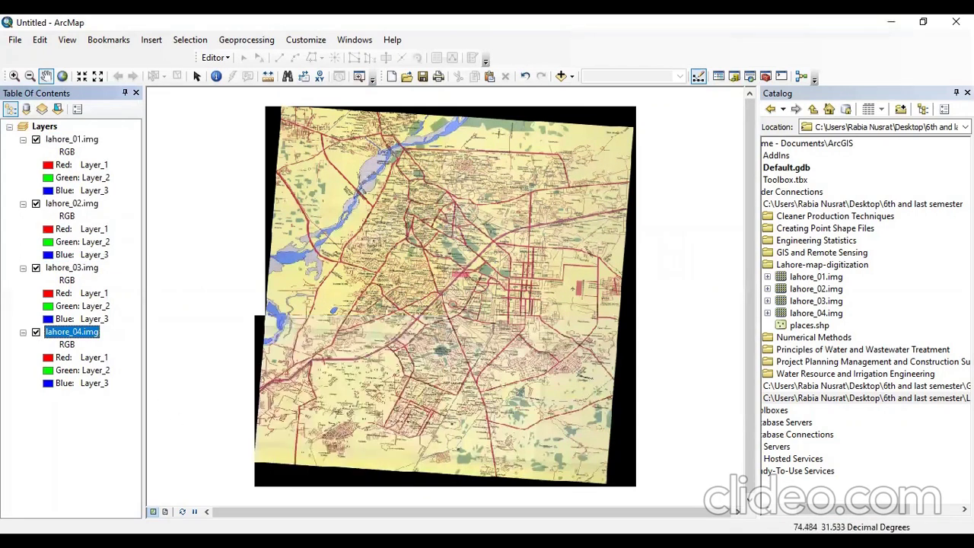
# - Create a point shapefile named 2016-EN-42 in the Lahore-map-digitization folder
pyautogui.rightClick(809, 267)
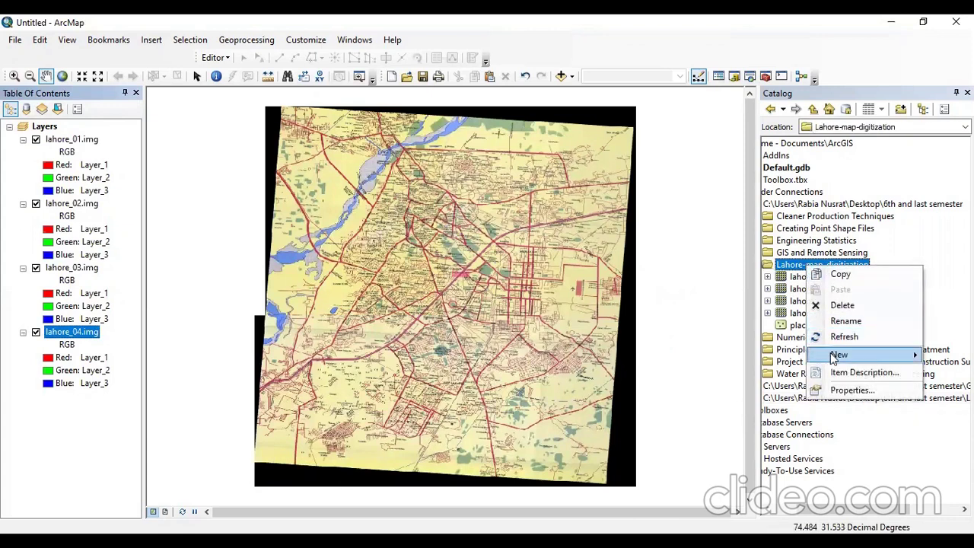
pyautogui.moveTo(835, 358)
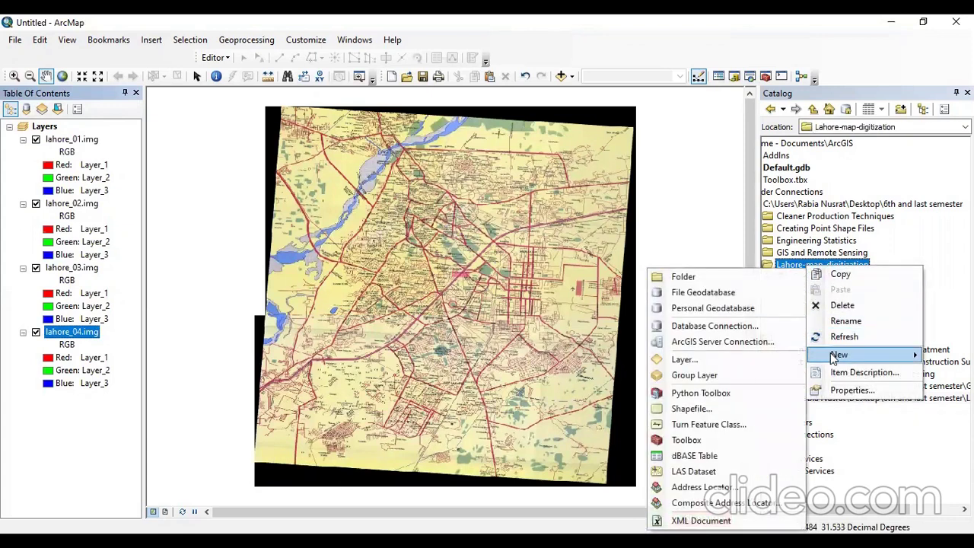
pyautogui.click(724, 410)
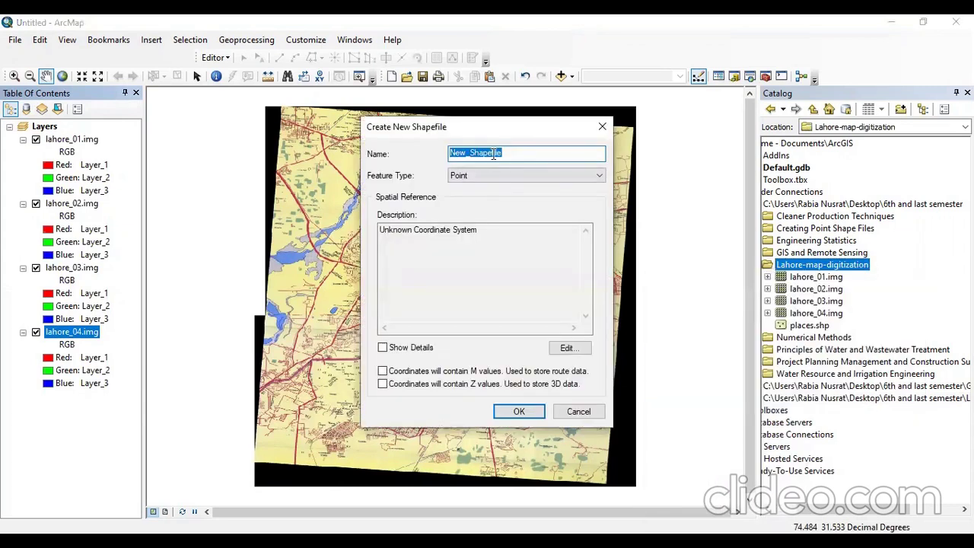
pyautogui.press('BackSpace')
pyautogui.write('2016-EN-42')
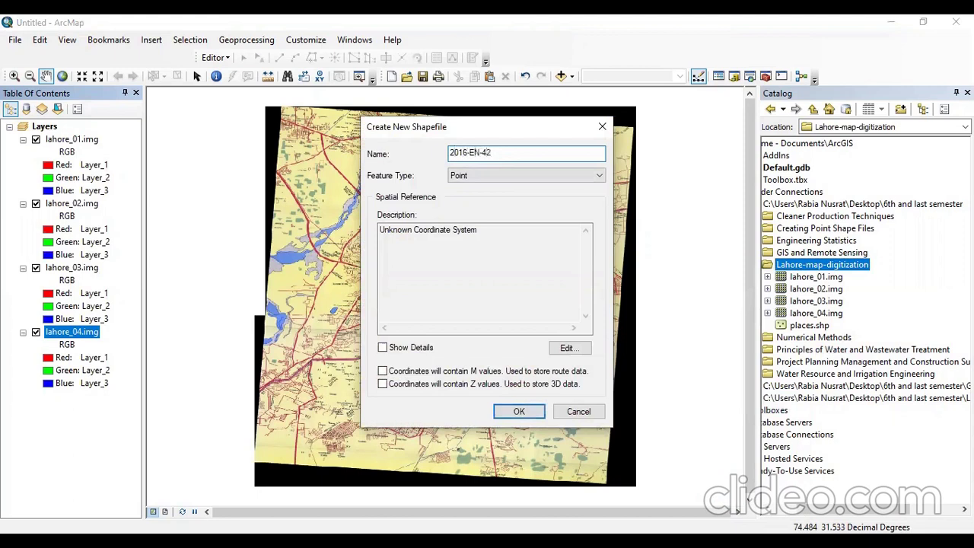
pyautogui.click(524, 417)
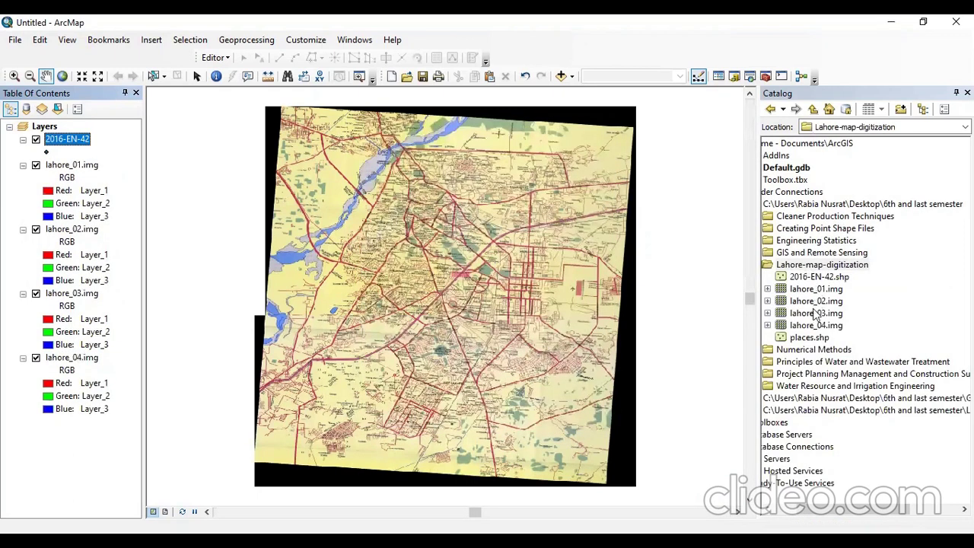
pyautogui.rightClick(817, 268)
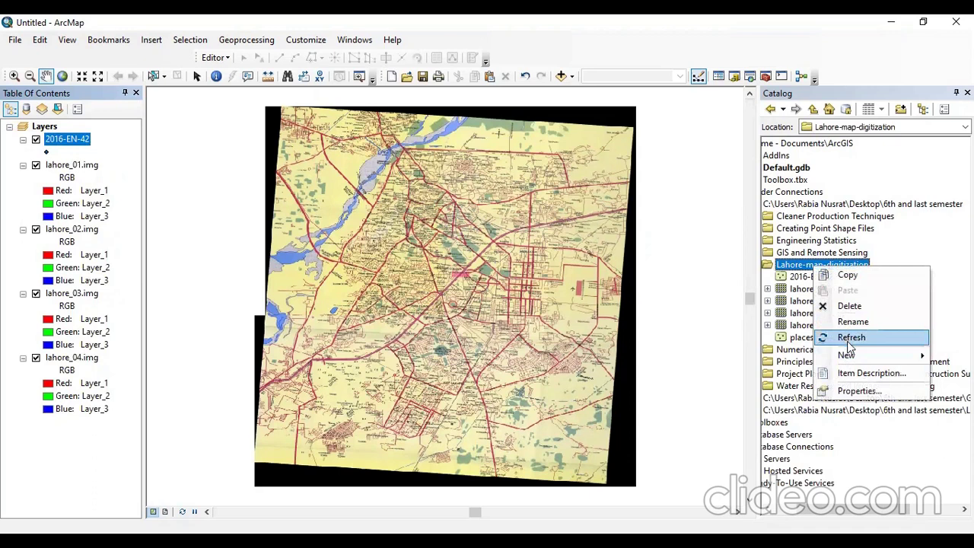
pyautogui.moveTo(845, 356)
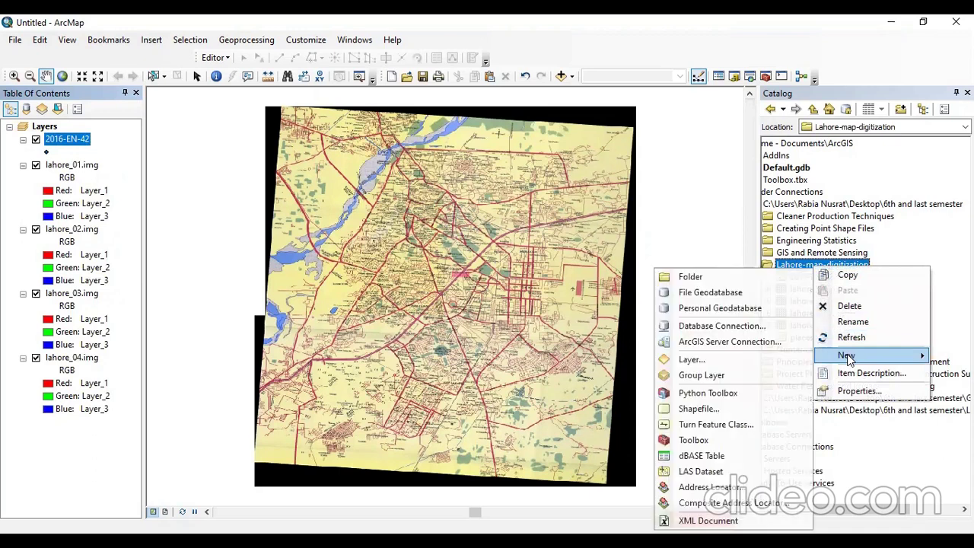
pyautogui.click(714, 411)
pyautogui.click(487, 176)
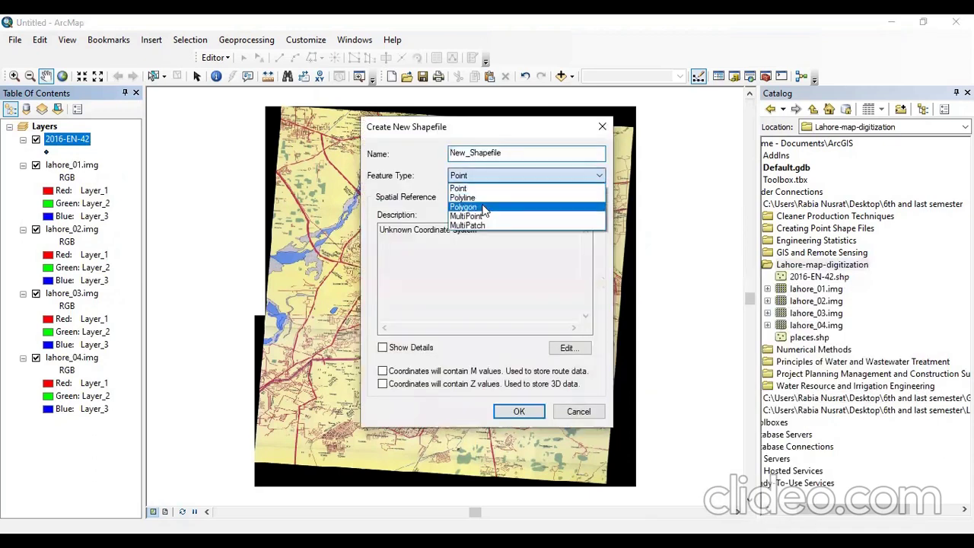
pyautogui.click(484, 198)
pyautogui.click(508, 153)
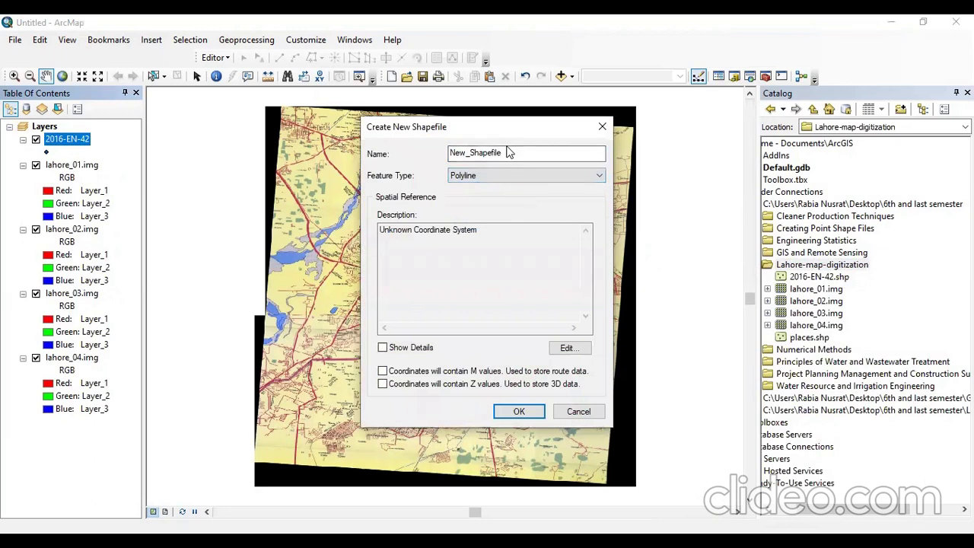
pyautogui.press('BackSpace')
pyautogui.press('BackSpace')
pyautogui.press('BackSpace')
pyautogui.press('BackSpace')
pyautogui.press('BackSpace')
pyautogui.press('BackSpace')
pyautogui.press('BackSpace')
pyautogui.press('BackSpace')
pyautogui.press('BackSpace')
pyautogui.press('BackSpace')
pyautogui.press('BackSpace')
pyautogui.write('2016-E')
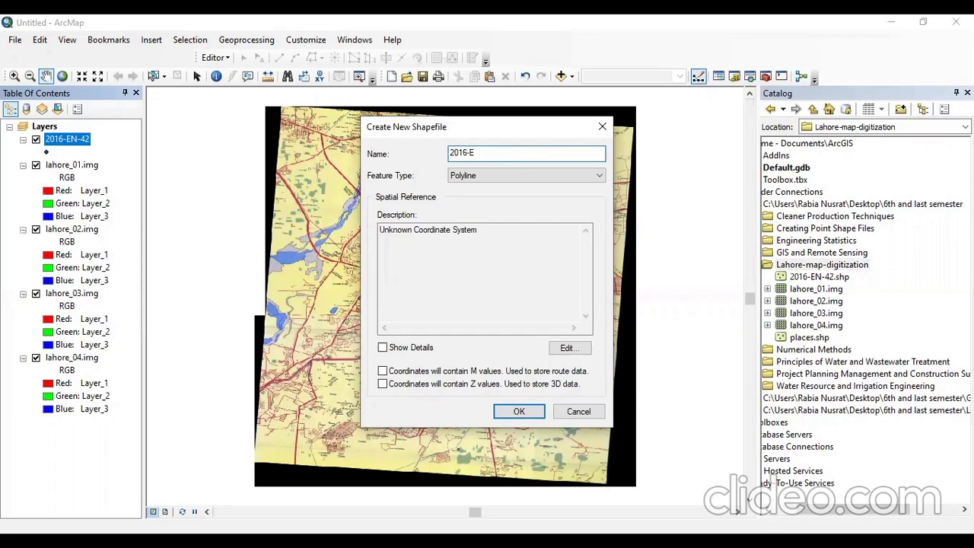
pyautogui.write('N-42')
pyautogui.click(520, 411)
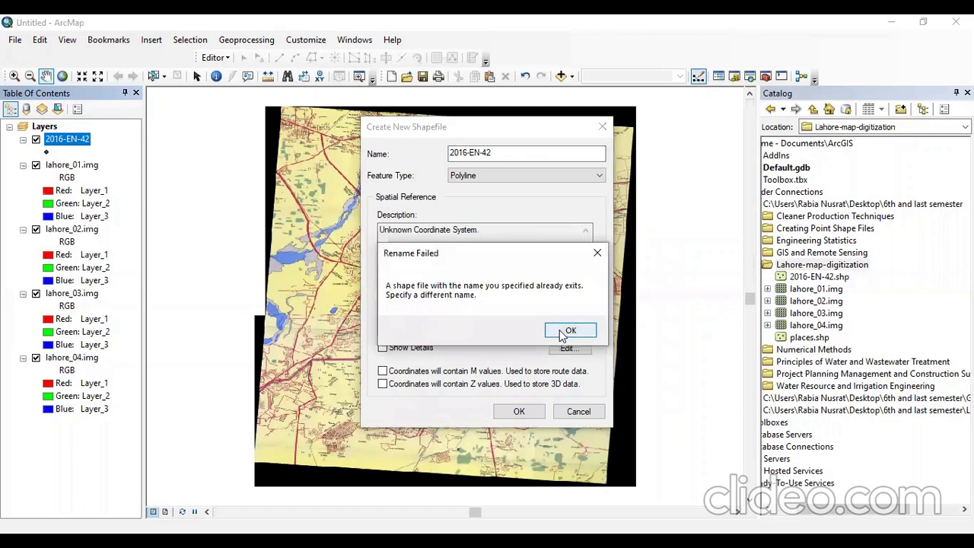
# - Extend the polyline shapefile's name to 2016-EN-42(SF) and create it
pyautogui.click(596, 253)
pyautogui.write('1')
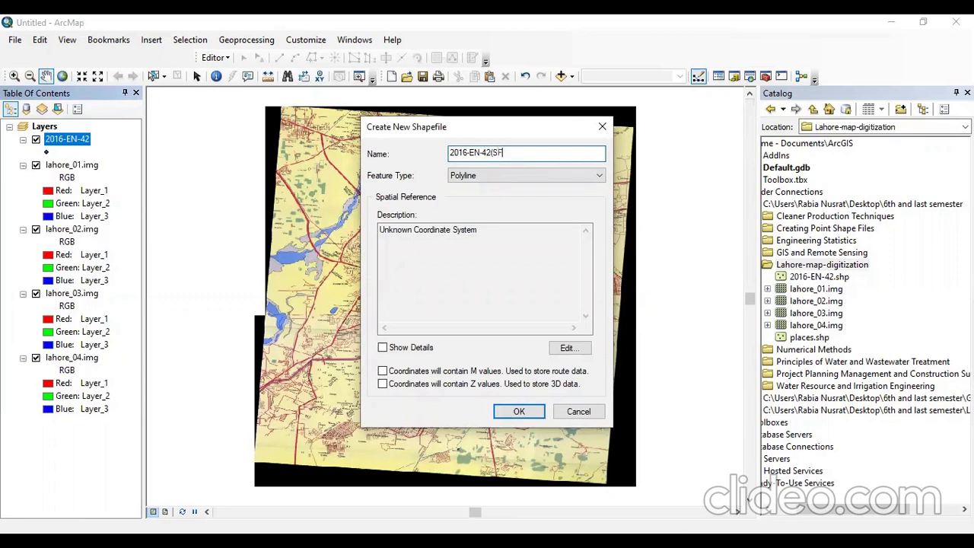
pyautogui.click(520, 411)
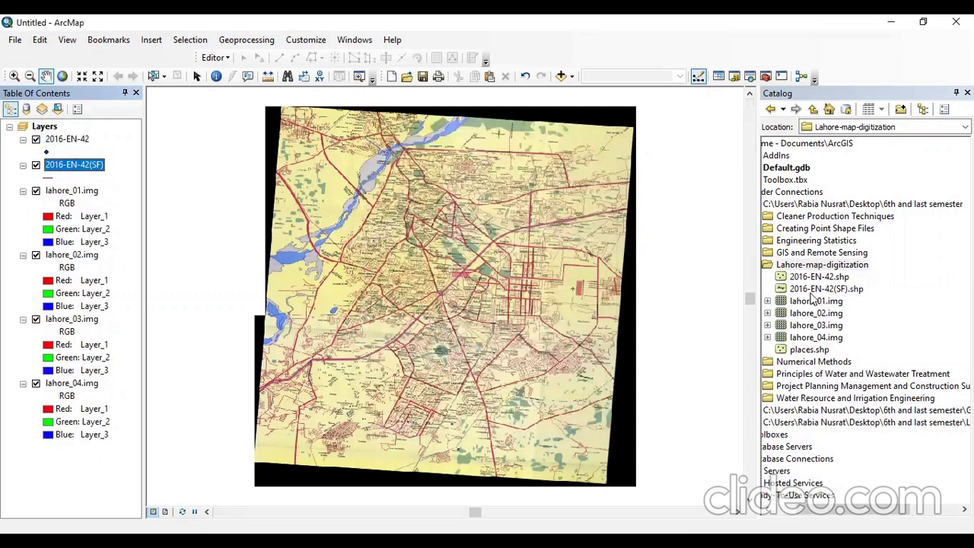
# - Create a polygon shapefile named 2016-EN-42(SF)P in the Lahore-map-digitization folder
pyautogui.rightClick(813, 268)
pyautogui.moveTo(845, 355)
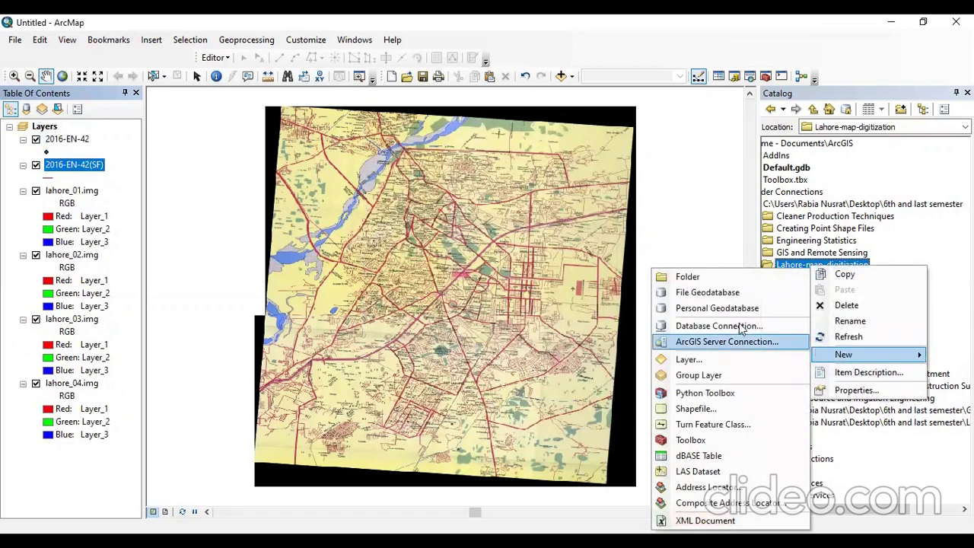
pyautogui.click(696, 409)
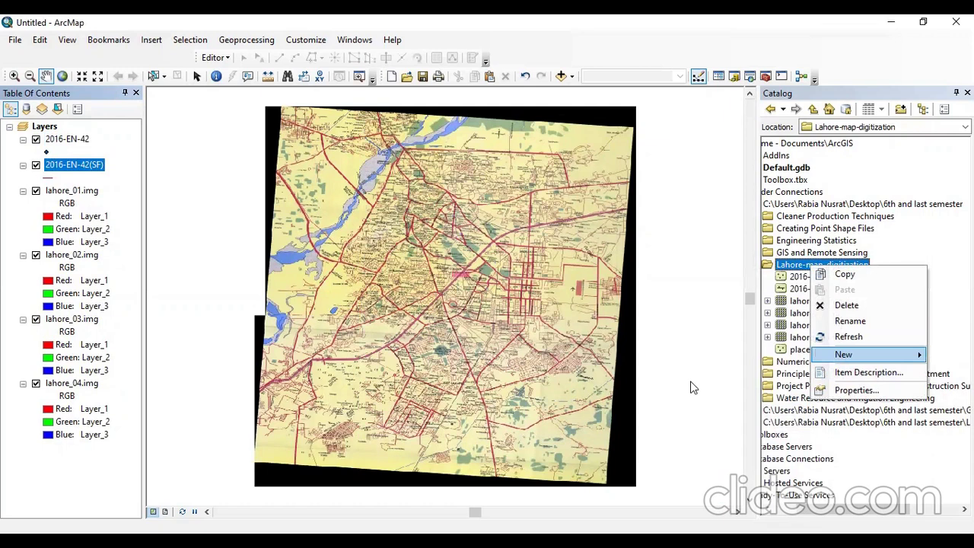
pyautogui.click(507, 207)
pyautogui.click(514, 153)
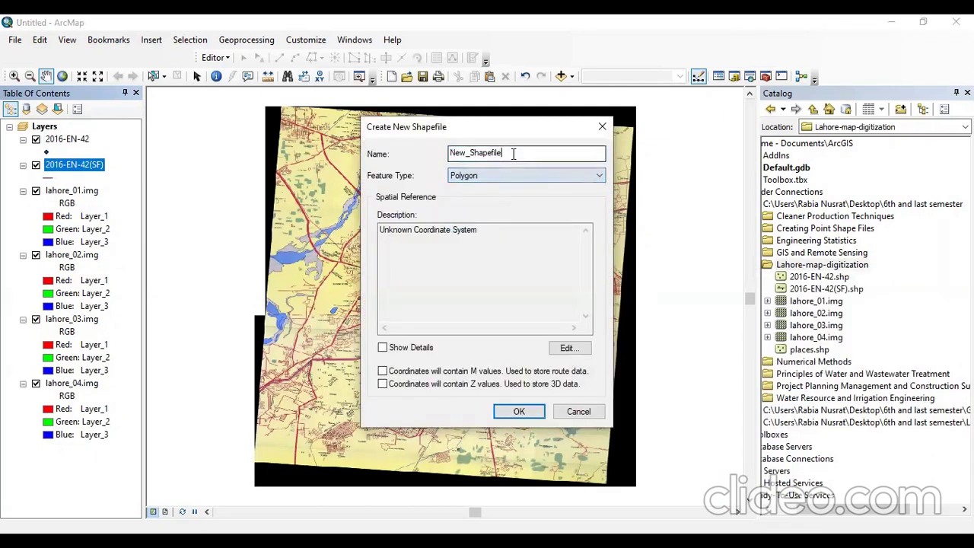
pyautogui.press('BackSpace')
pyautogui.press('BackSpace')
pyautogui.press('BackSpace')
pyautogui.press('BackSpace')
pyautogui.press('BackSpace')
pyautogui.press('BackSpace')
pyautogui.press('BackSpace')
pyautogui.press('BackSpace')
pyautogui.press('BackSpace')
pyautogui.press('BackSpace')
pyautogui.press('BackSpace')
pyautogui.press('BackSpace')
pyautogui.write('2016-EN-42(SF)P')
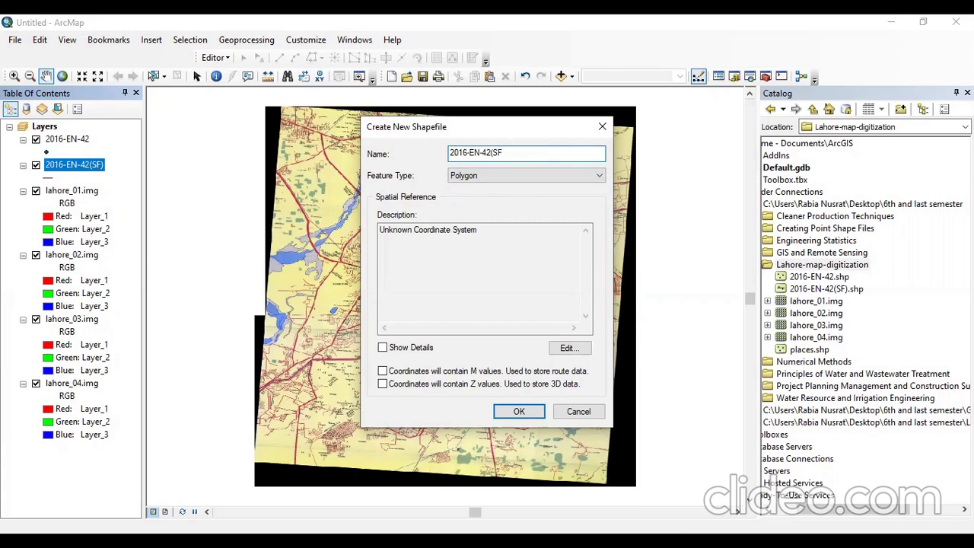
pyautogui.click(520, 411)
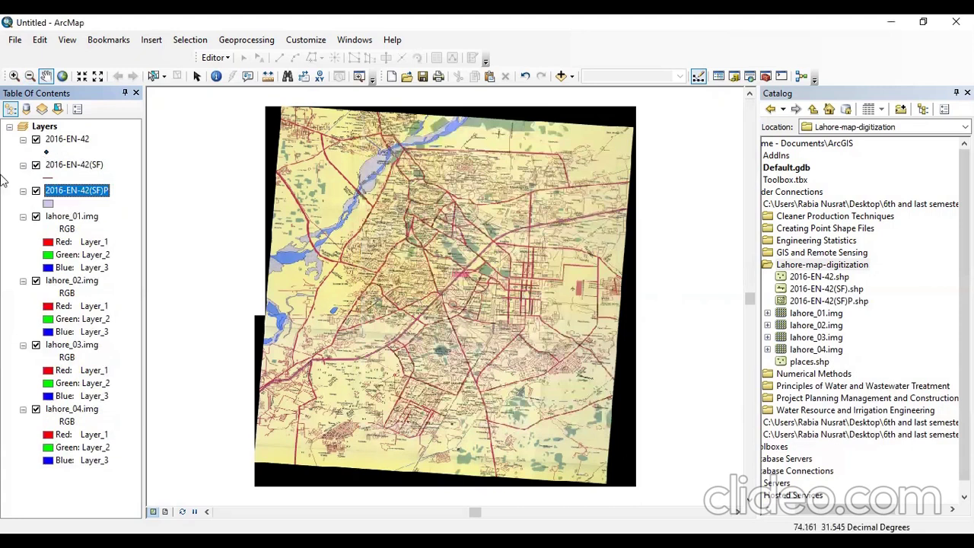
# - Zoom the map to the extent of the 2016-EN-42 point layer
pyautogui.click(66, 140)
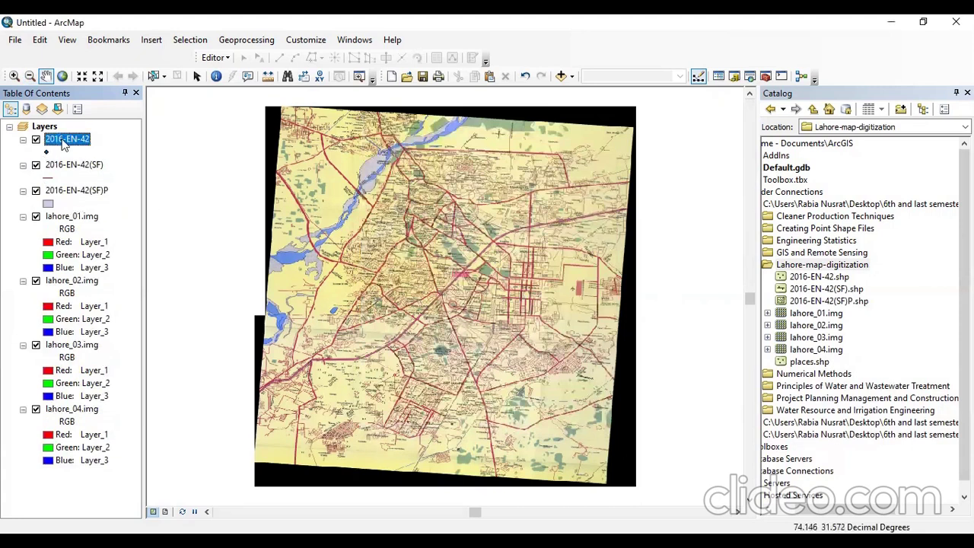
pyautogui.rightClick(66, 140)
pyautogui.click(119, 214)
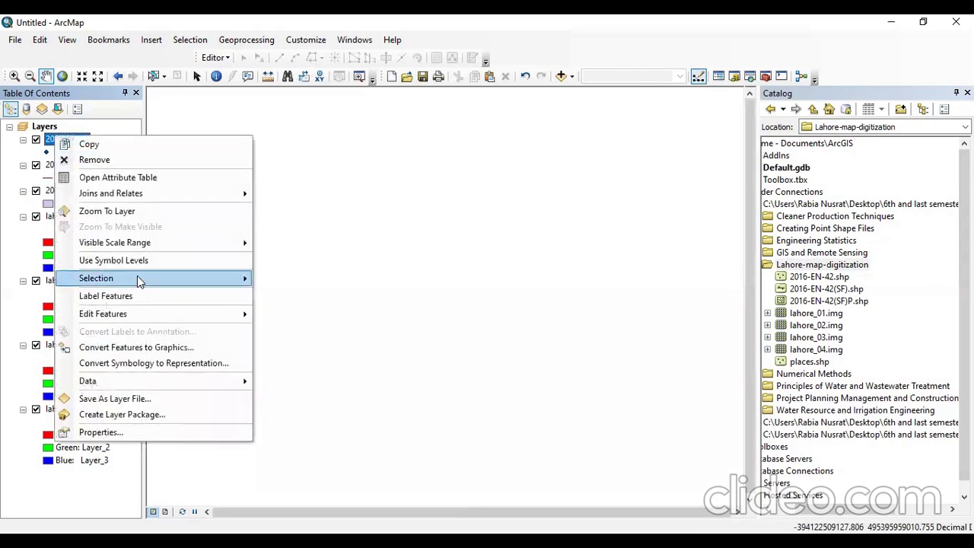
pyautogui.click(138, 218)
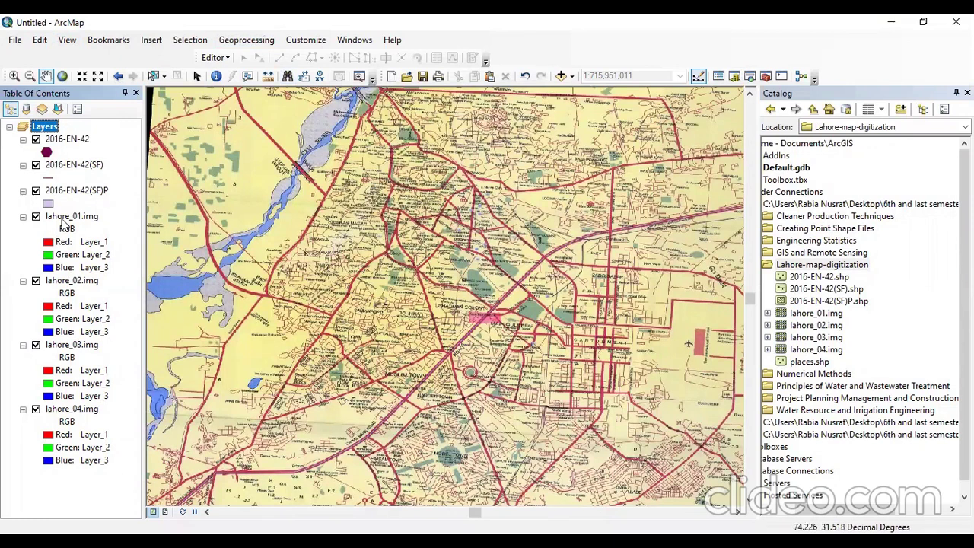
# - Zoom to the lahore_01.img, lahore_02.img and lahore_03.img layers in turn to view each map sheet
pyautogui.rightClick(66, 220)
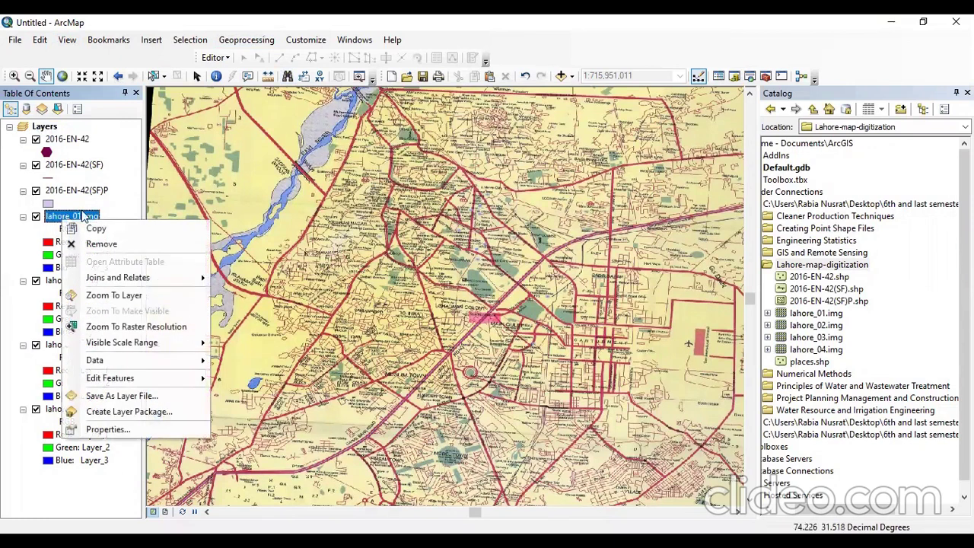
pyautogui.click(95, 303)
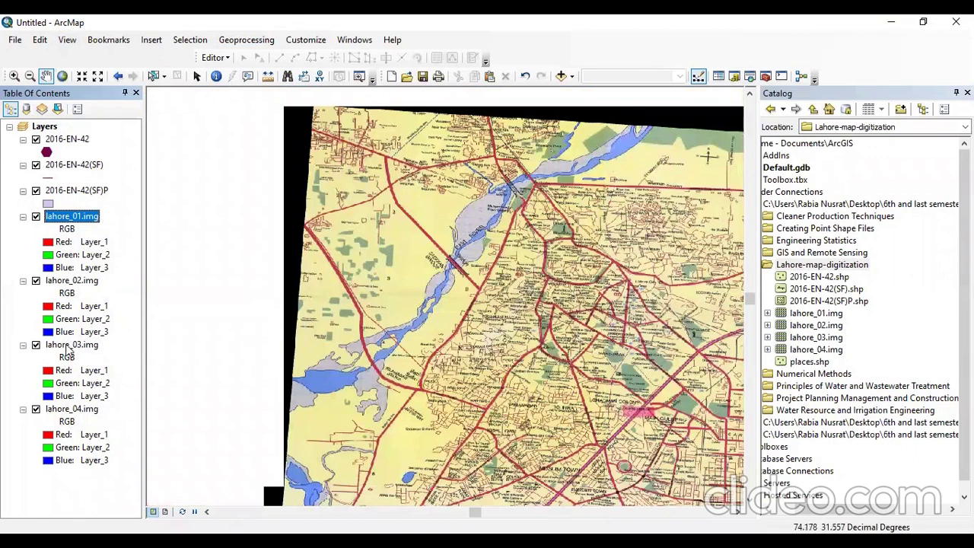
pyautogui.rightClick(76, 283)
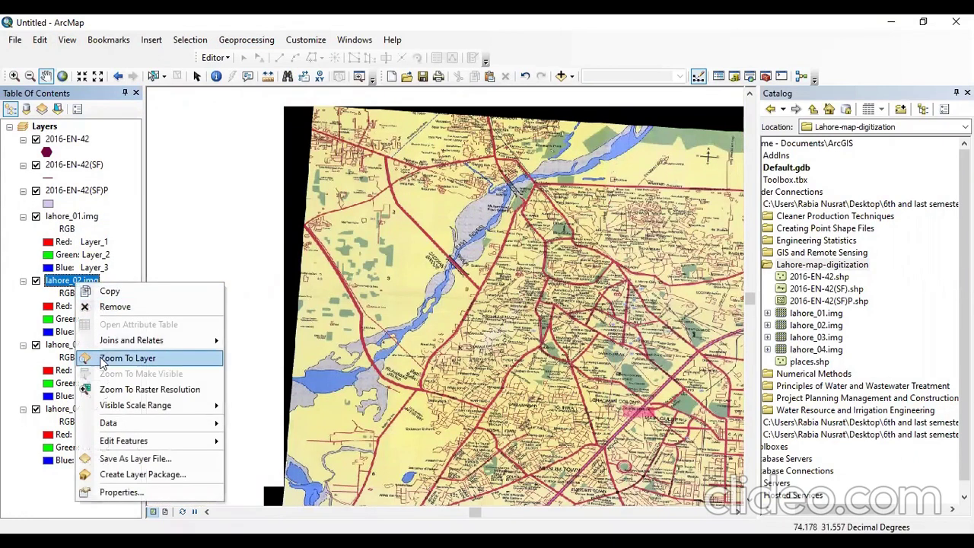
pyautogui.click(109, 358)
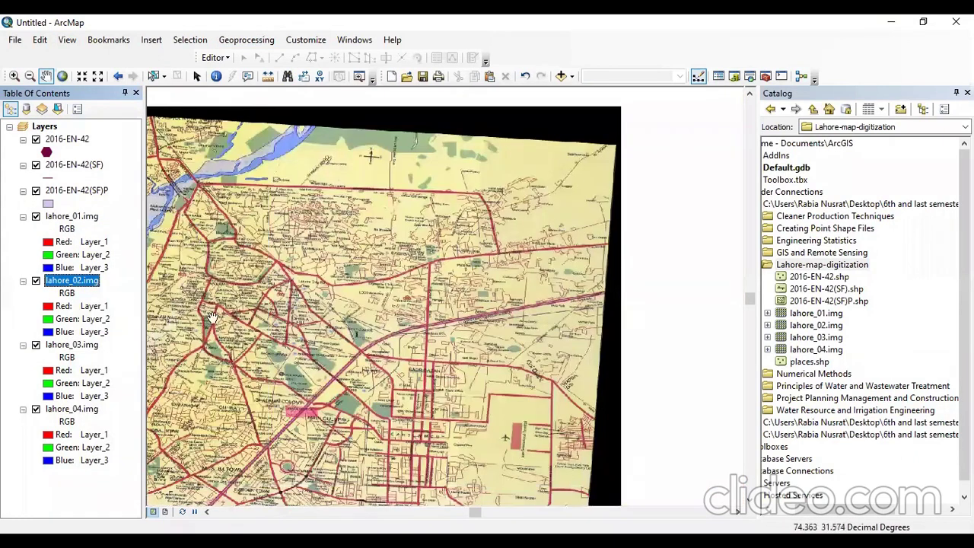
pyautogui.rightClick(58, 346)
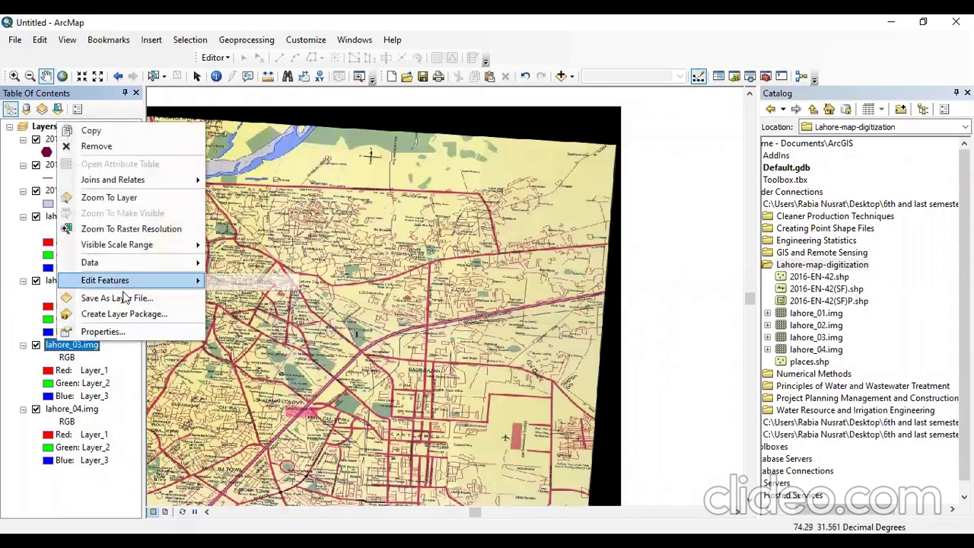
pyautogui.click(109, 197)
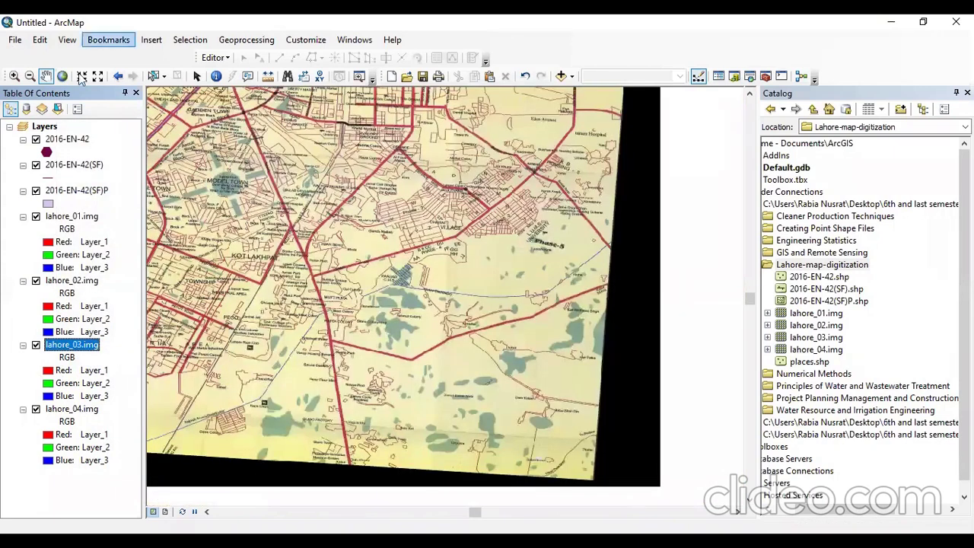
# - Zoom to the 2016-EN-42 point layer, then return to the previous map extent
pyautogui.rightClick(68, 139)
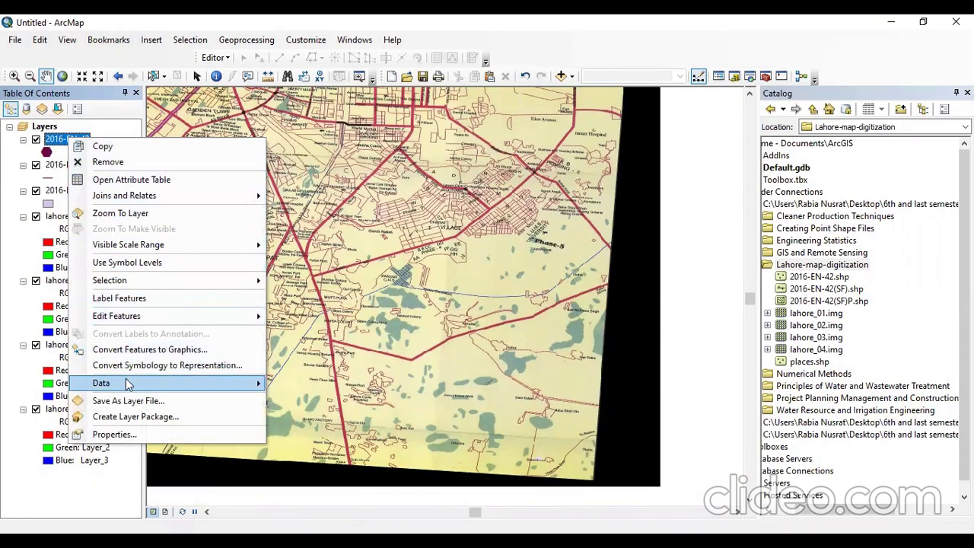
pyautogui.click(129, 213)
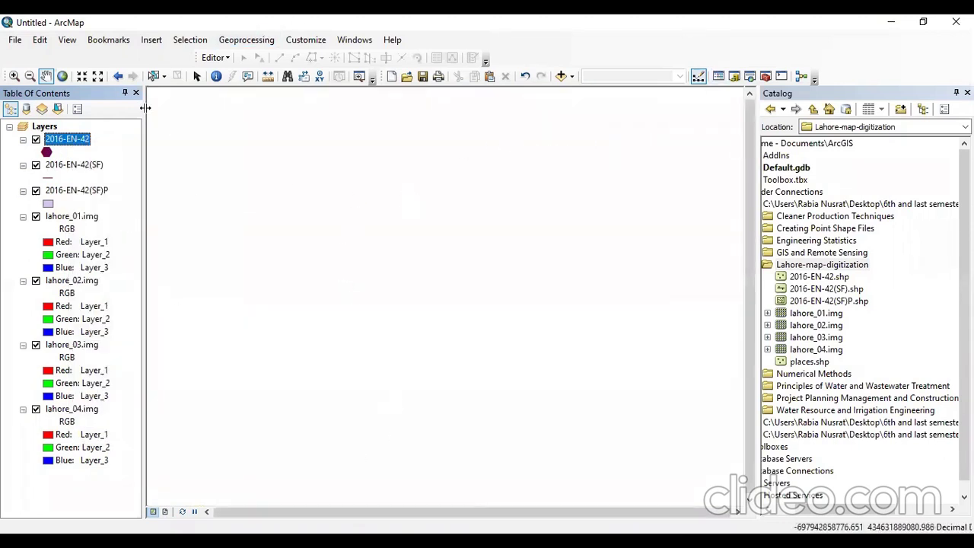
pyautogui.click(119, 78)
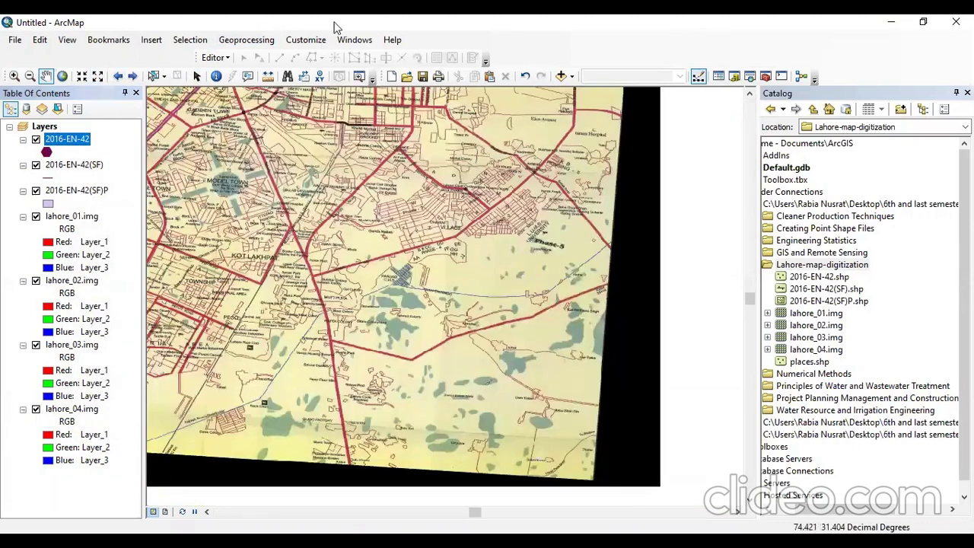
# - Examine the roads, river and built-up areas across the joined Lahore map sheets
pyautogui.moveTo(261, 182); pyautogui.dragTo(464, 384)
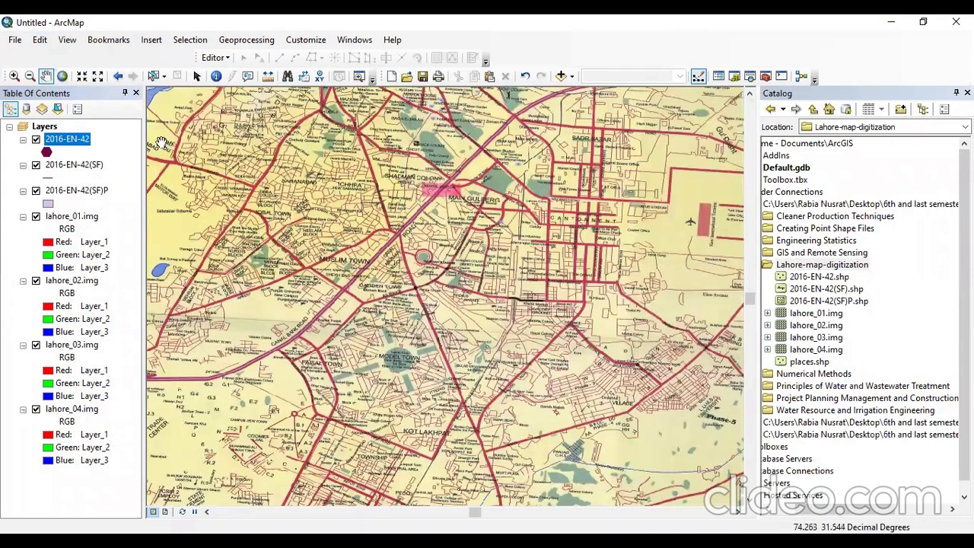
pyautogui.moveTo(241, 164); pyautogui.dragTo(542, 248)
pyautogui.moveTo(449, 395); pyautogui.dragTo(466, 232)
pyautogui.moveTo(609, 308); pyautogui.dragTo(358, 305)
pyautogui.moveTo(452, 359); pyautogui.dragTo(327, 288)
pyautogui.moveTo(479, 413); pyautogui.dragTo(405, 376)
pyautogui.moveTo(228, 472); pyautogui.dragTo(408, 400)
pyautogui.moveTo(327, 474); pyautogui.dragTo(528, 367)
pyautogui.moveTo(364, 236); pyautogui.dragTo(396, 360)
pyautogui.moveTo(396, 249); pyautogui.dragTo(369, 372)
pyautogui.moveTo(366, 348); pyautogui.dragTo(358, 388)
pyautogui.moveTo(457, 320); pyautogui.dragTo(368, 353)
pyautogui.moveTo(487, 365); pyautogui.dragTo(359, 305)
pyautogui.moveTo(396, 251); pyautogui.dragTo(422, 342)
pyautogui.moveTo(518, 295); pyautogui.dragTo(444, 341)
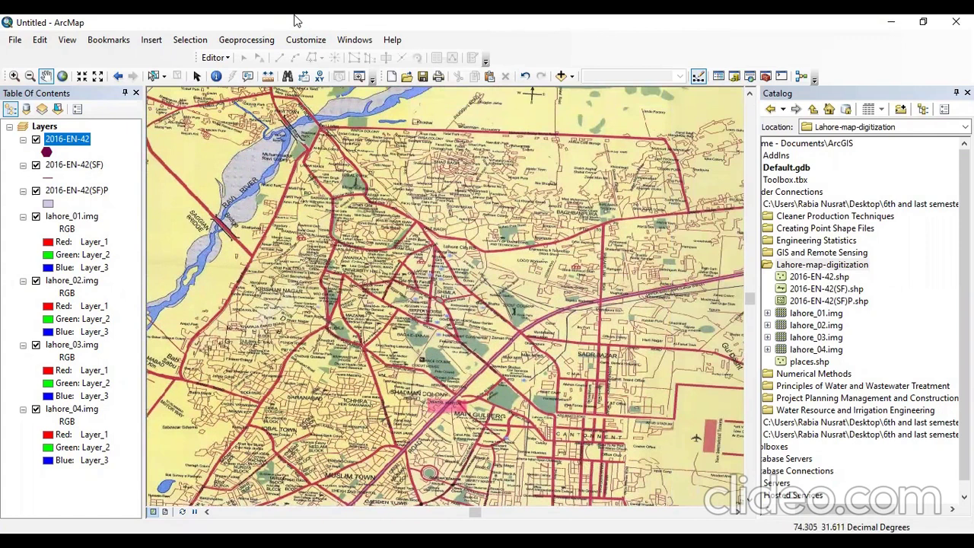
# - Open the coordinate system properties of the Layers data frame
pyautogui.rightClick(50, 127)
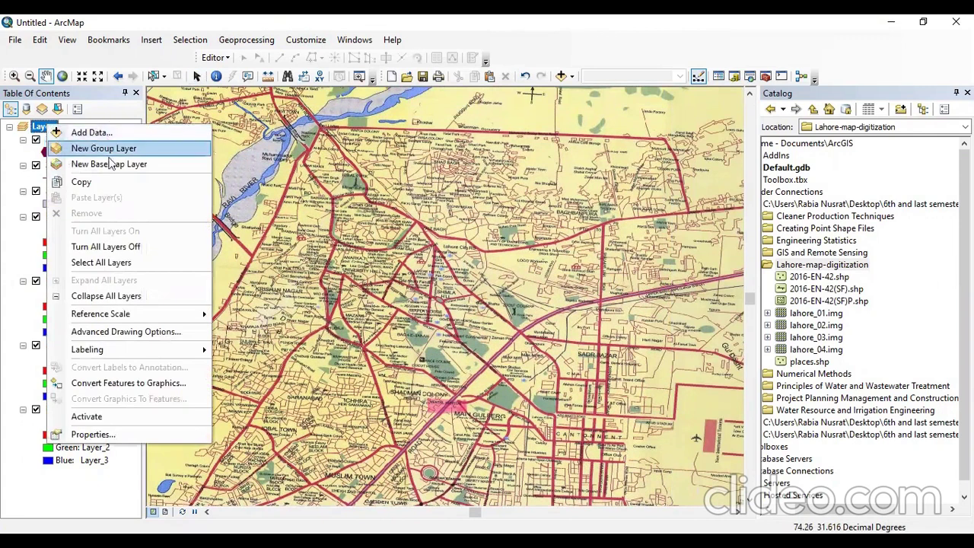
pyautogui.click(91, 434)
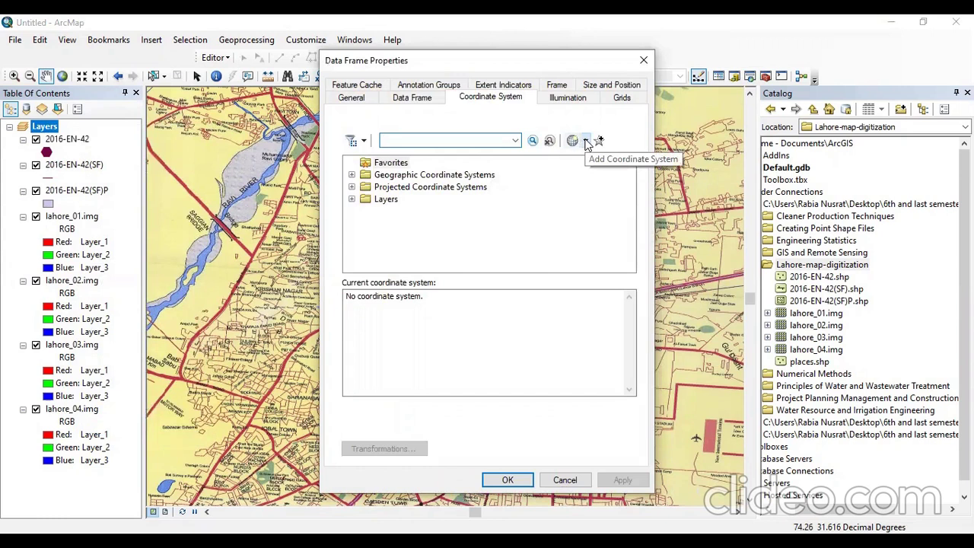
pyautogui.click(585, 141)
pyautogui.moveTo(609, 158)
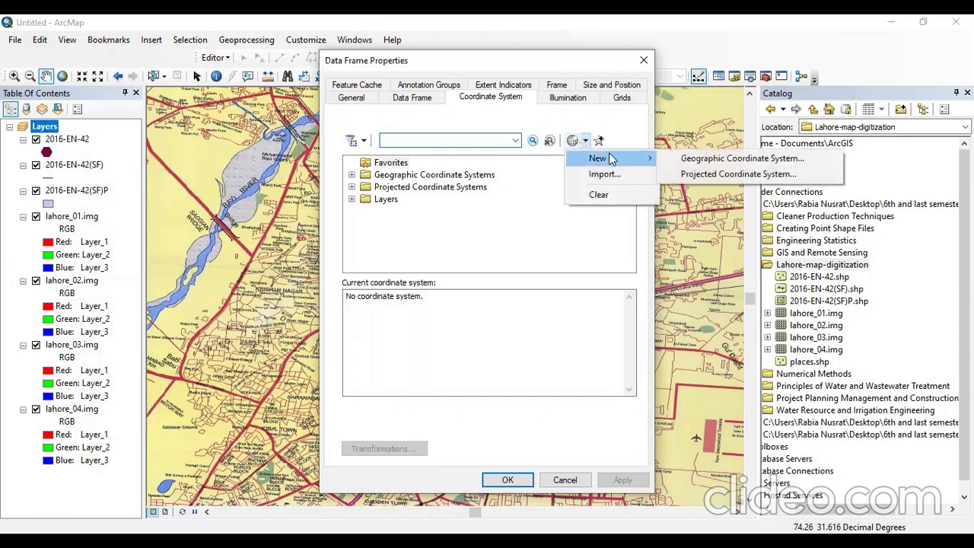
pyautogui.click(695, 162)
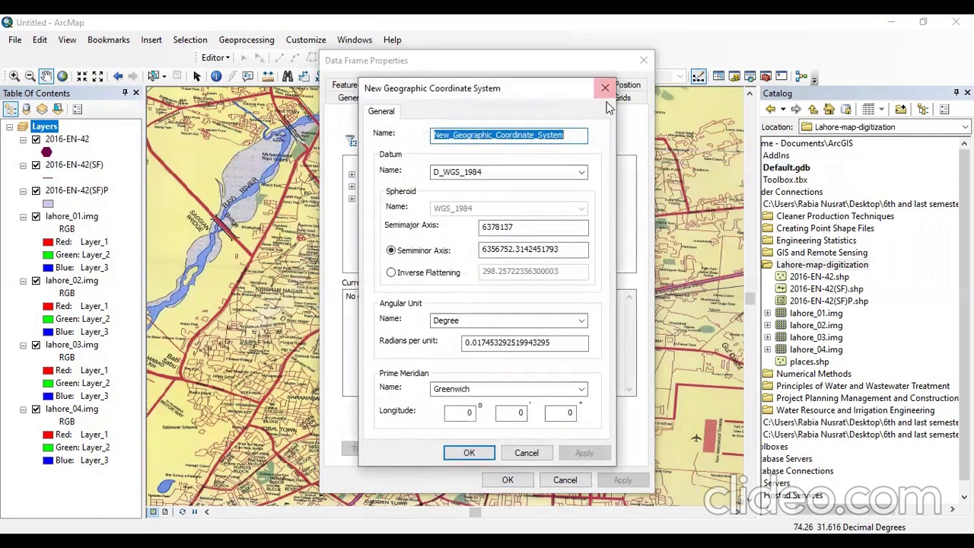
pyautogui.click(607, 96)
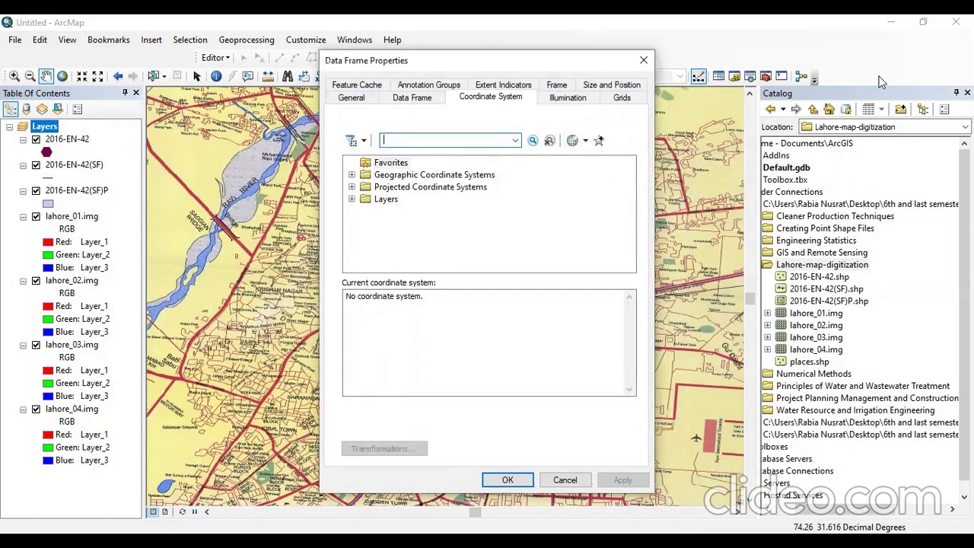
# - Set the data frame's coordinate system to the geographic system WGS 1984
pyautogui.doubleClick(411, 175)
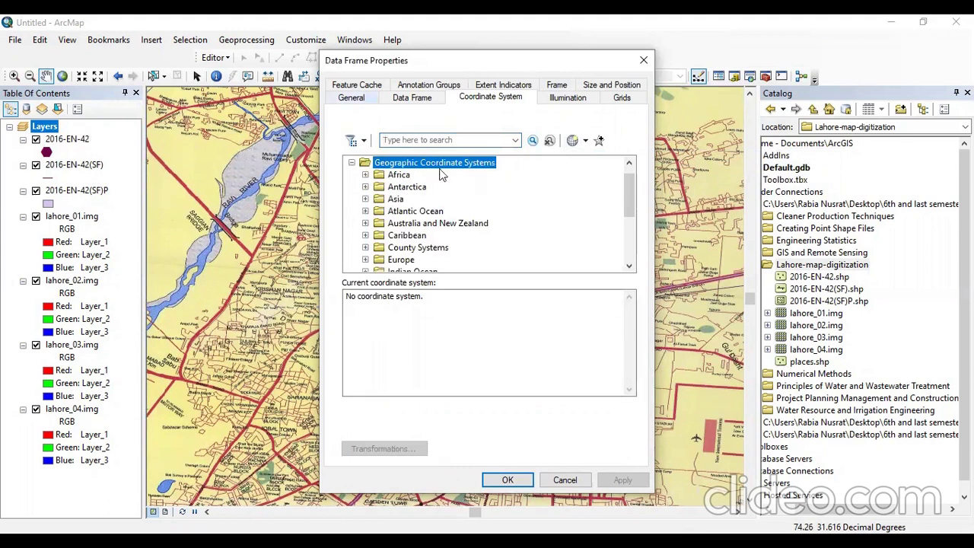
pyautogui.moveTo(628, 184); pyautogui.dragTo(625, 254)
pyautogui.doubleClick(403, 236)
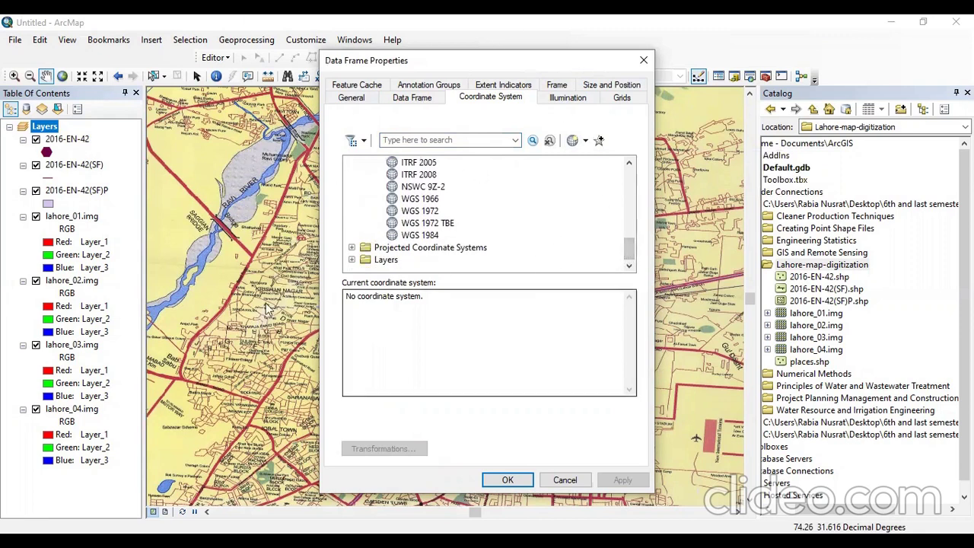
pyautogui.click(415, 235)
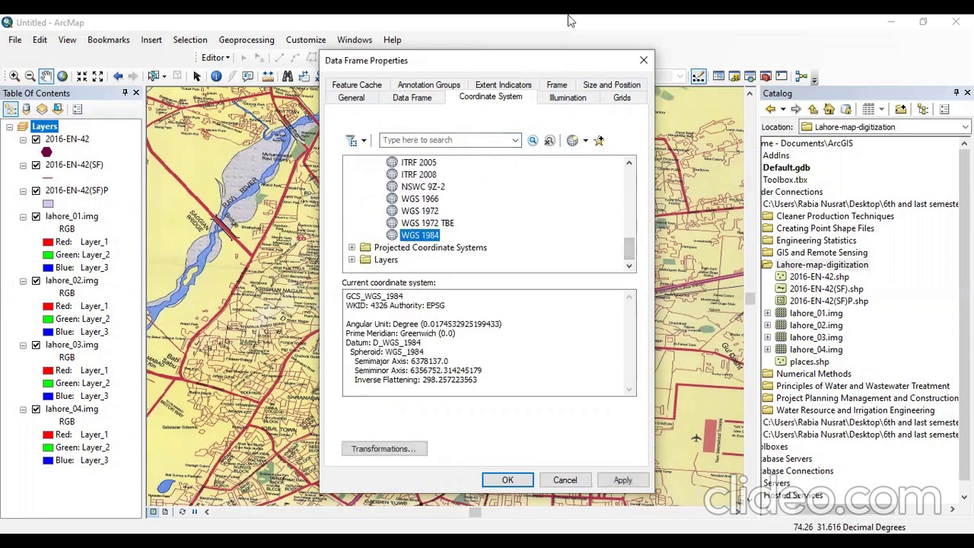
pyautogui.click(484, 466)
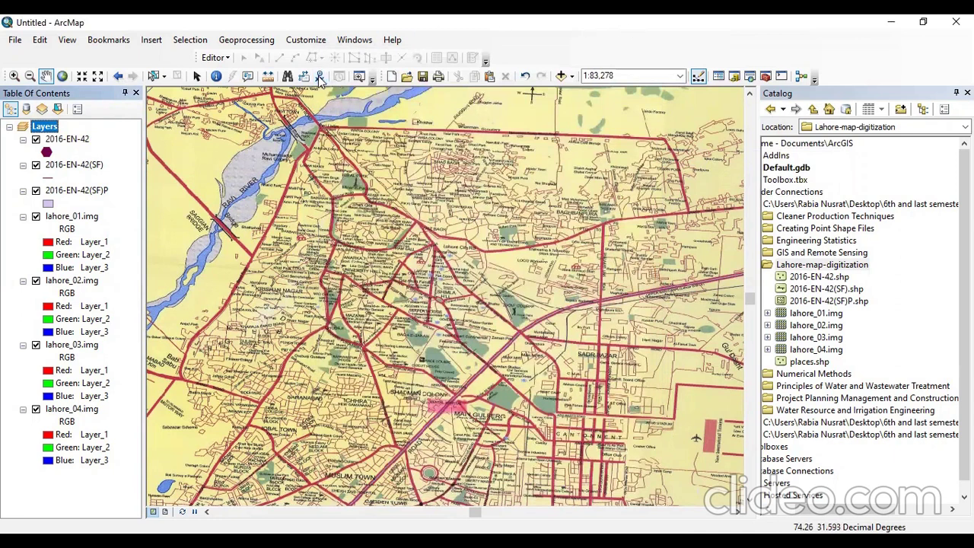
# - Examine the joined Lahore map sheets at 1:125,000, and the city centre more closely at 1:80,000
pyautogui.click(31, 76)
pyautogui.click(604, 259)
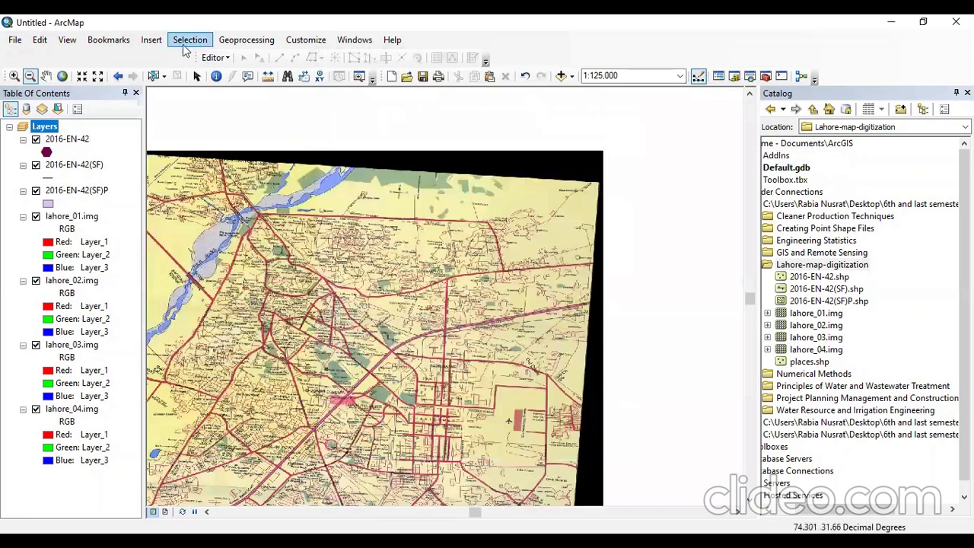
pyautogui.click(45, 76)
pyautogui.moveTo(144, 335); pyautogui.dragTo(268, 175)
pyautogui.moveTo(328, 249); pyautogui.dragTo(363, 266)
pyautogui.moveTo(419, 326); pyautogui.dragTo(344, 239)
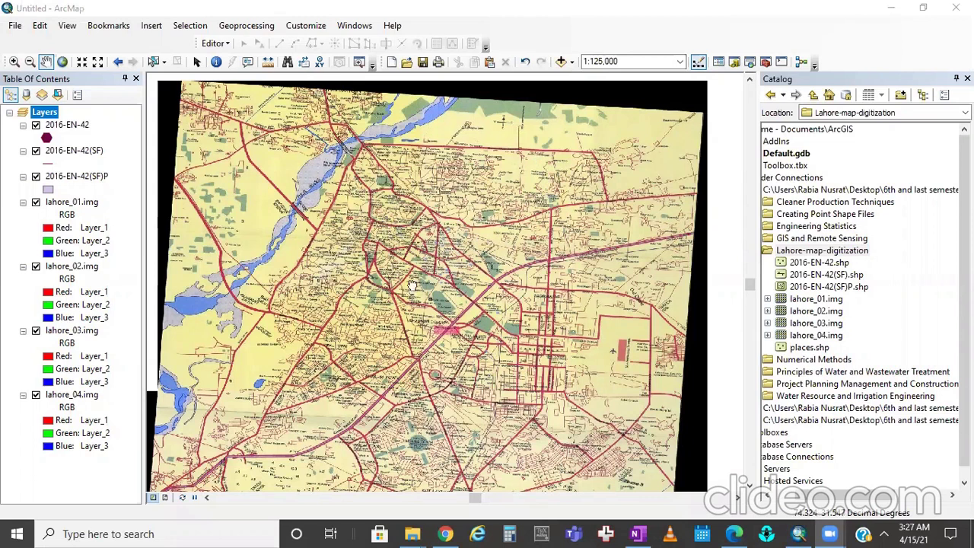
pyautogui.moveTo(411, 285); pyautogui.dragTo(411, 221)
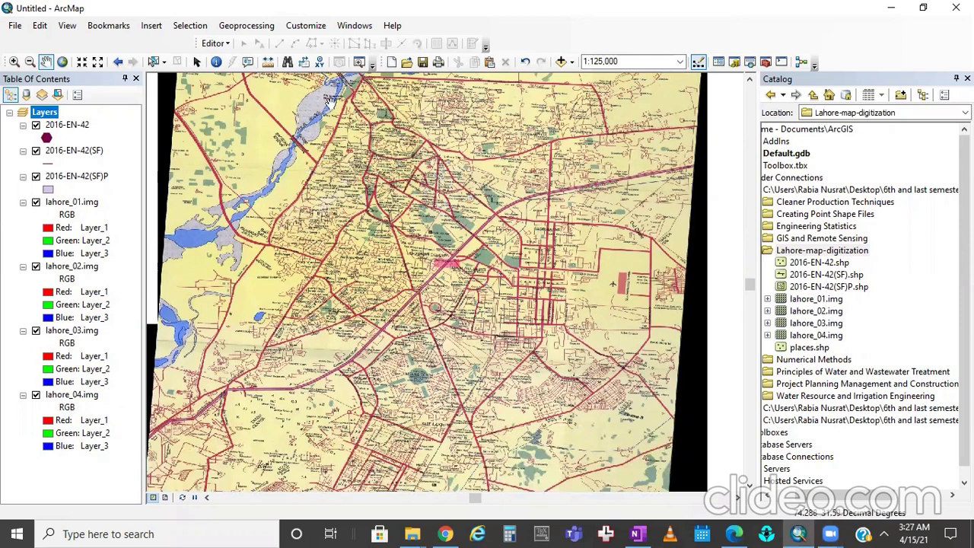
pyautogui.click(14, 61)
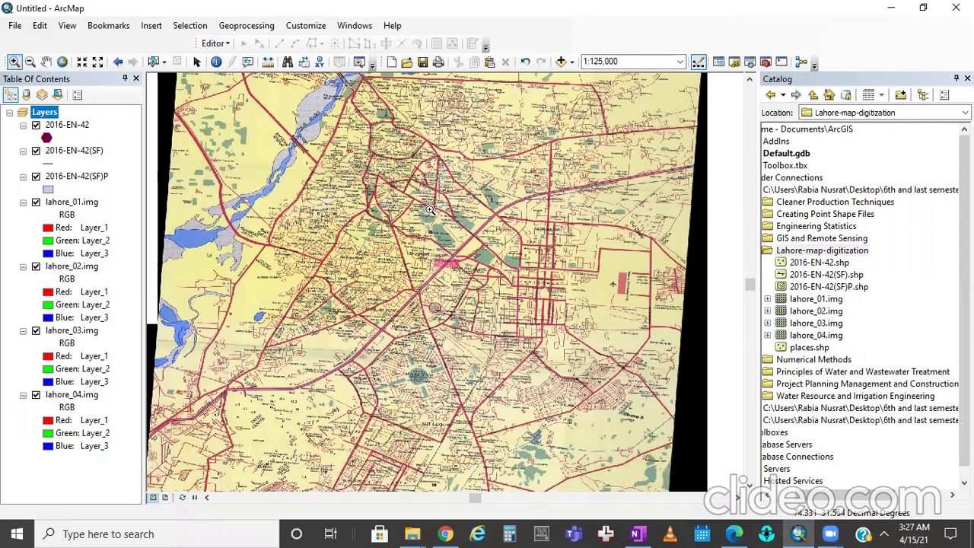
pyautogui.click(412, 181)
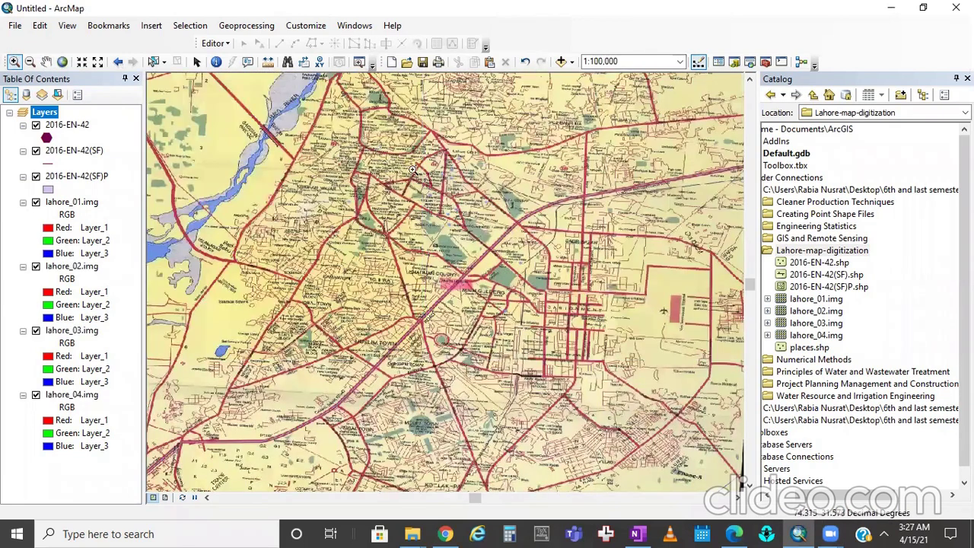
pyautogui.click(439, 170)
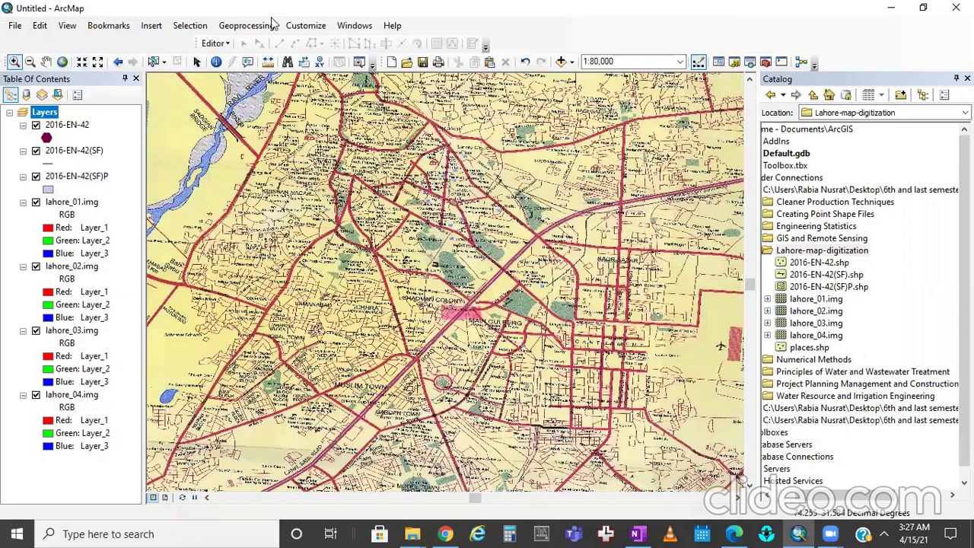
# - Start an edit session on the three 2016-EN-42 shapefile layers, then stop editing
pyautogui.click(216, 43)
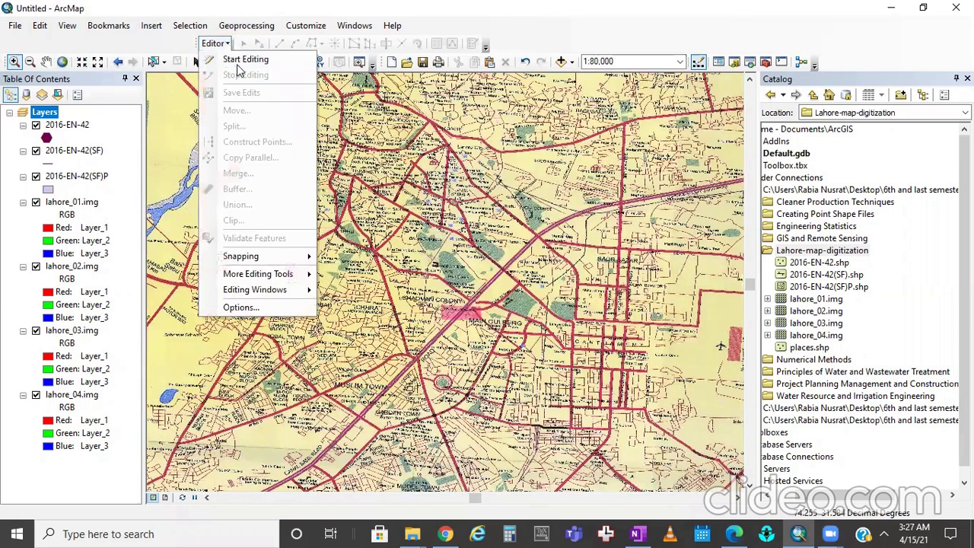
pyautogui.click(239, 67)
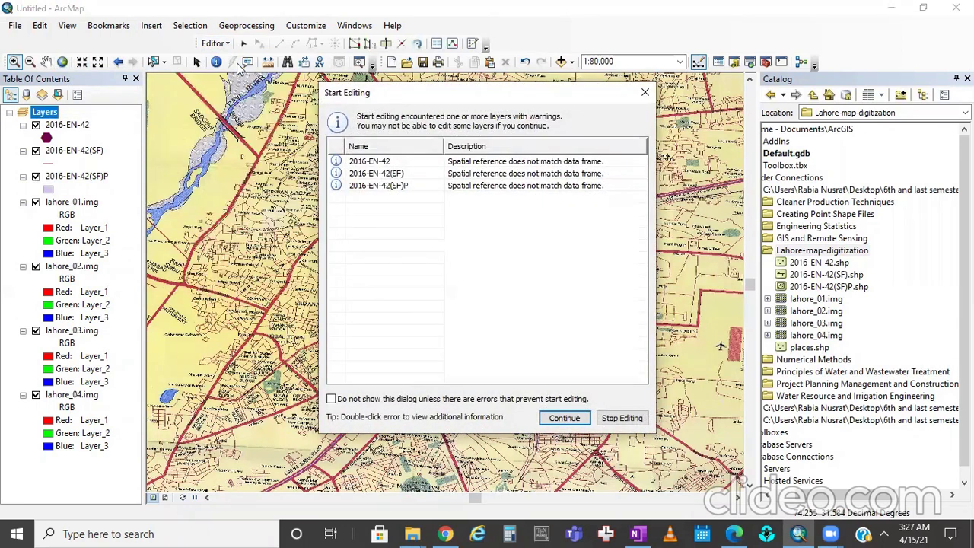
pyautogui.click(564, 418)
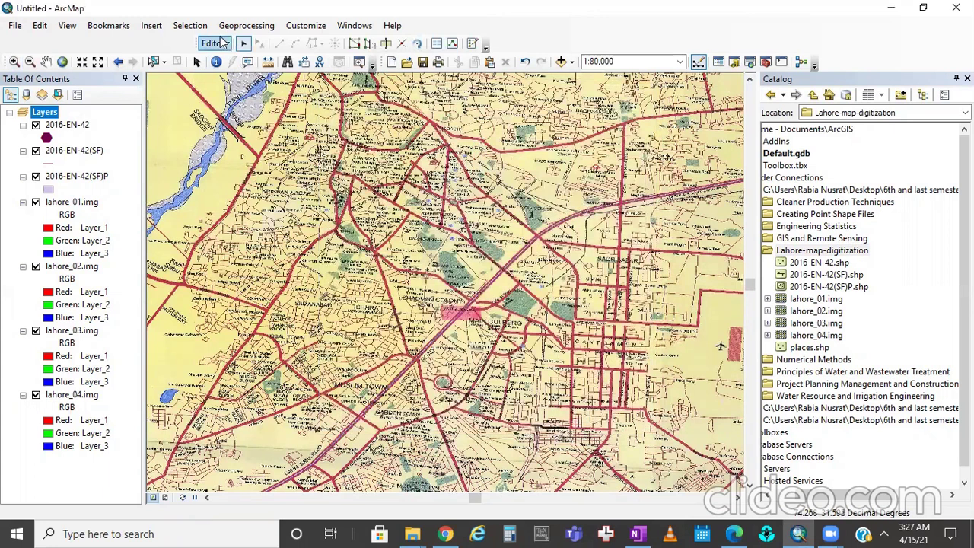
pyautogui.click(217, 44)
pyautogui.click(230, 74)
# - Start the edit session again for the 2016-EN-42 shapefile layers
pyautogui.click(213, 43)
pyautogui.click(234, 59)
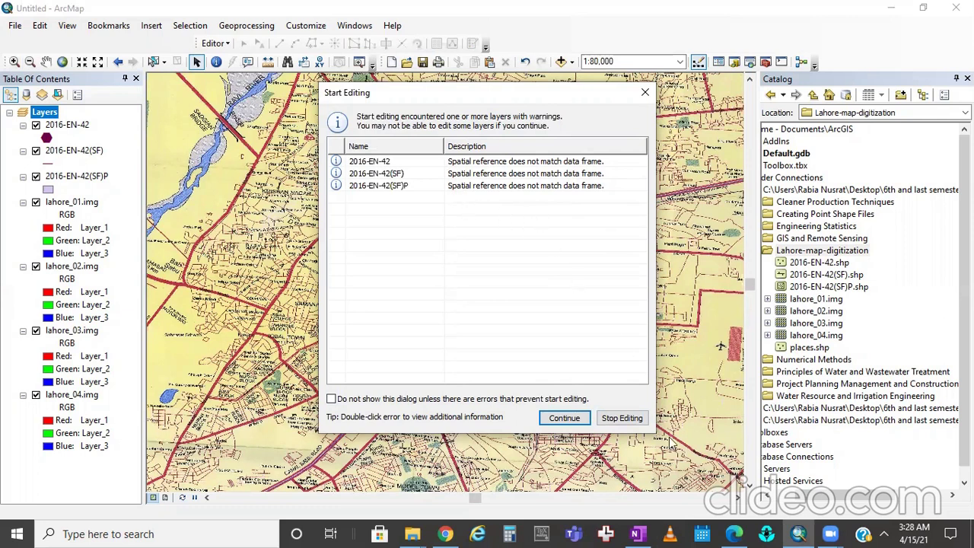
pyautogui.click(829, 534)
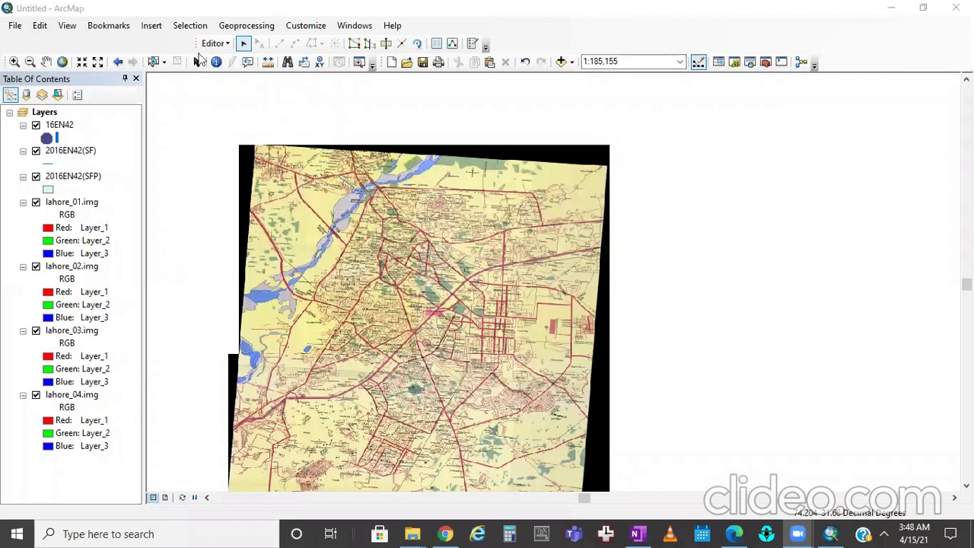
# - Change the 16EN42 point layer's symbol to Octagon 1 in dark blue and make it slightly larger
pyautogui.click(226, 44)
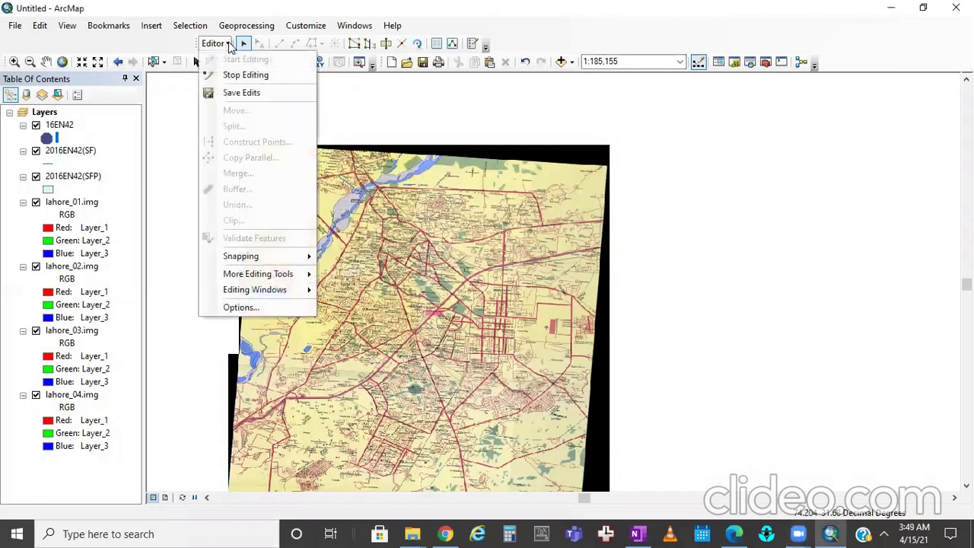
pyautogui.click(47, 139)
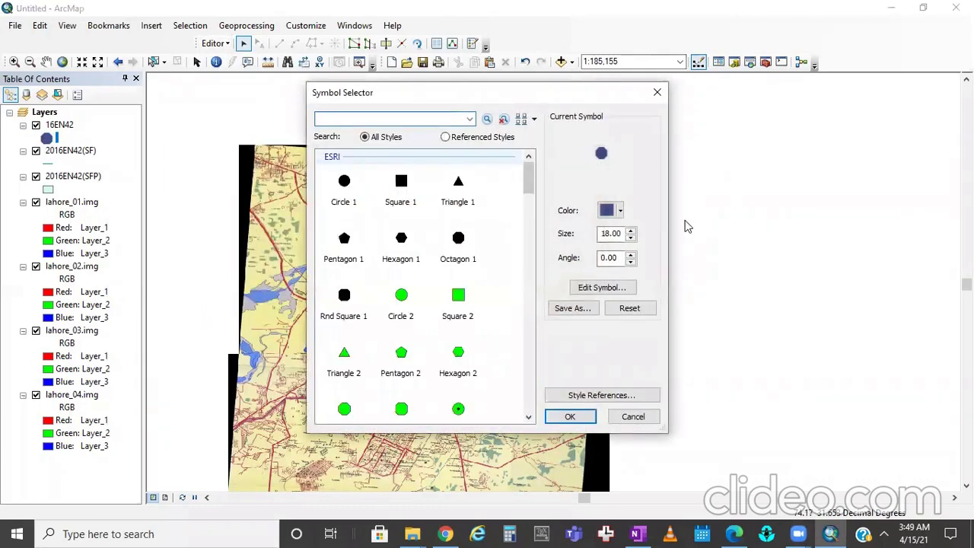
pyautogui.click(459, 239)
pyautogui.click(620, 211)
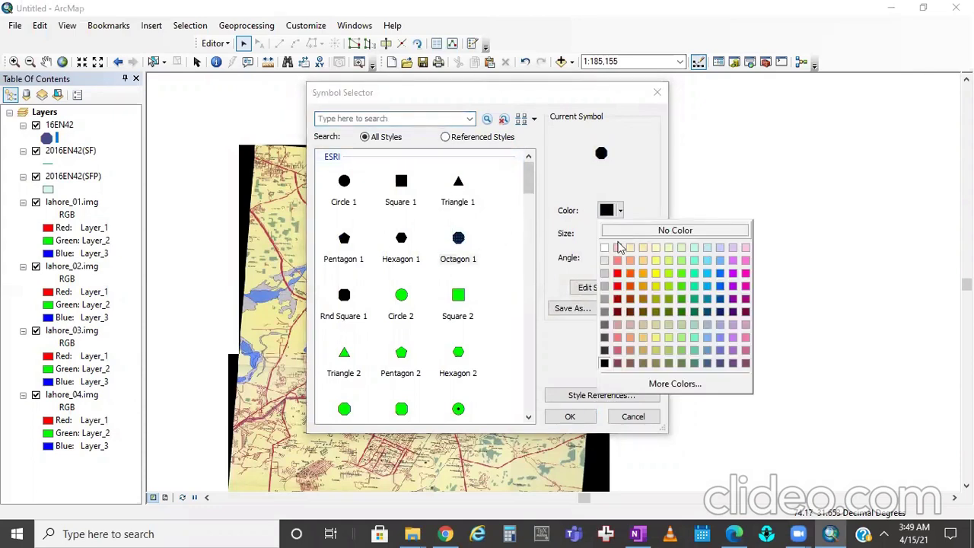
pyautogui.click(721, 364)
pyautogui.click(631, 231)
pyautogui.click(630, 232)
pyautogui.click(630, 232)
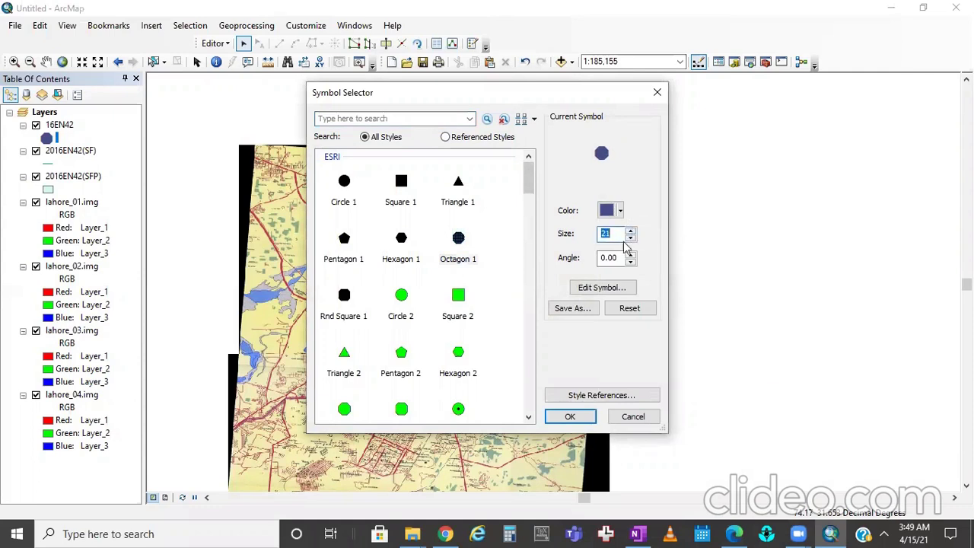
pyautogui.click(630, 237)
pyautogui.click(571, 417)
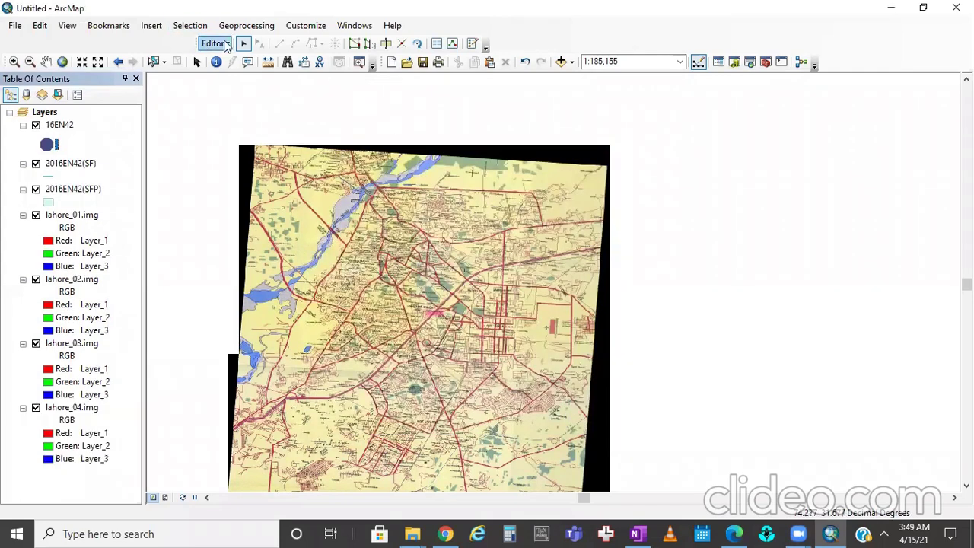
# - Open the Create Features window, place it clear of the map sheets and choose the 16EN42 point template
pyautogui.click(225, 45)
pyautogui.moveTo(253, 293)
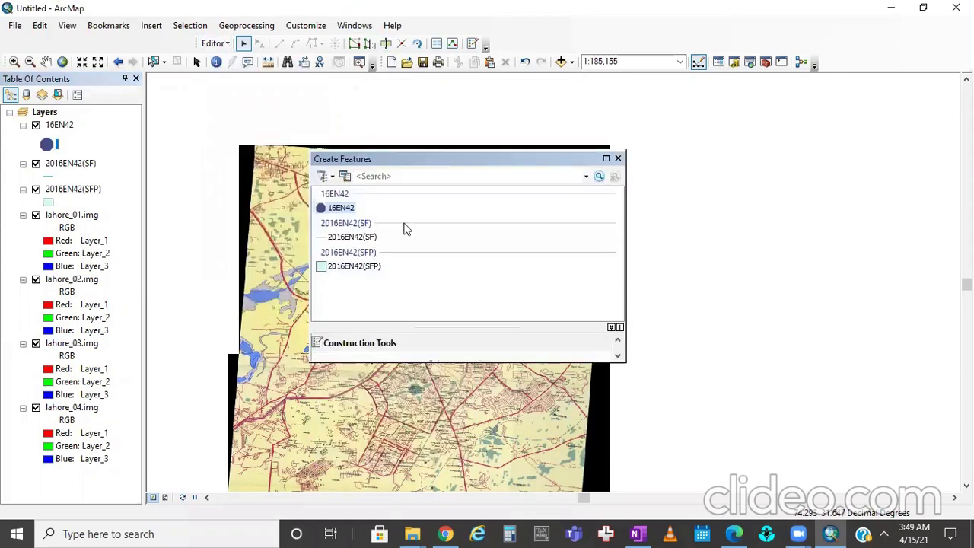
pyautogui.moveTo(456, 160); pyautogui.dragTo(782, 104)
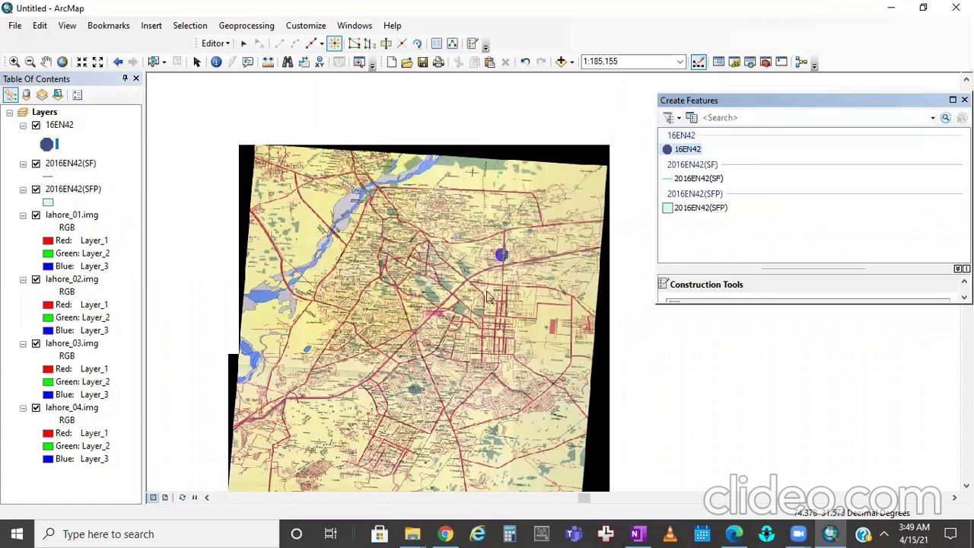
pyautogui.click(545, 191)
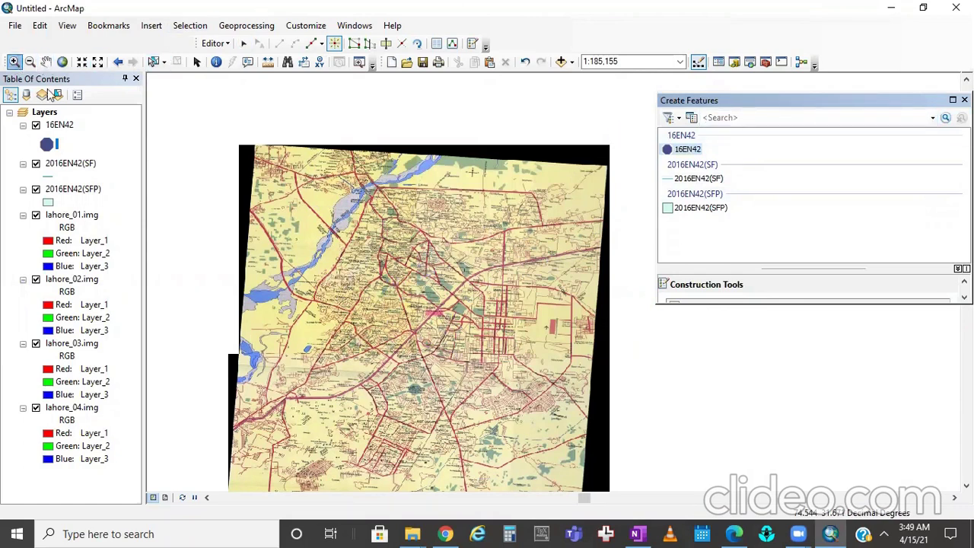
# - Zoom to the lahore_01.img layer, then magnify the area around Iqbal Park and Shad Bagh to 1:25,000
pyautogui.click(69, 216)
pyautogui.rightClick(67, 216)
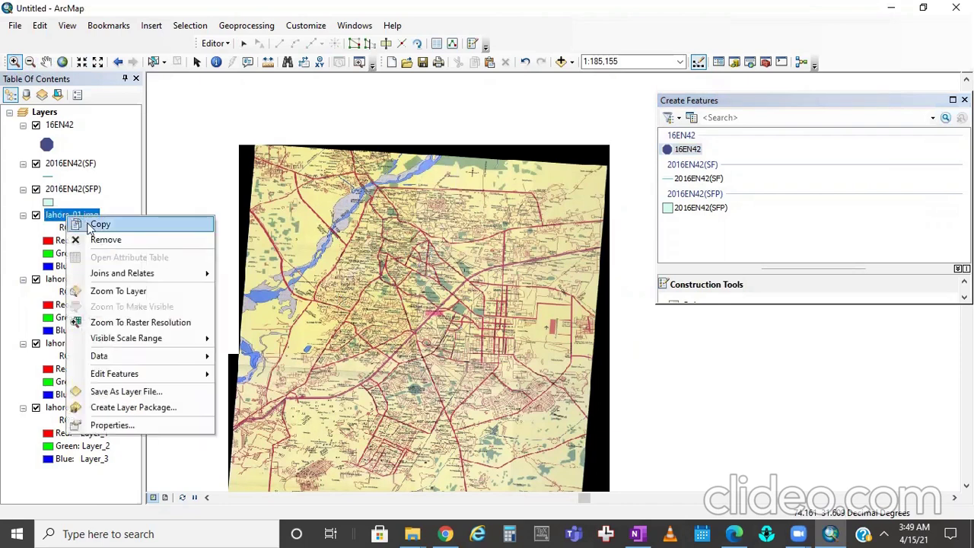
pyautogui.click(116, 290)
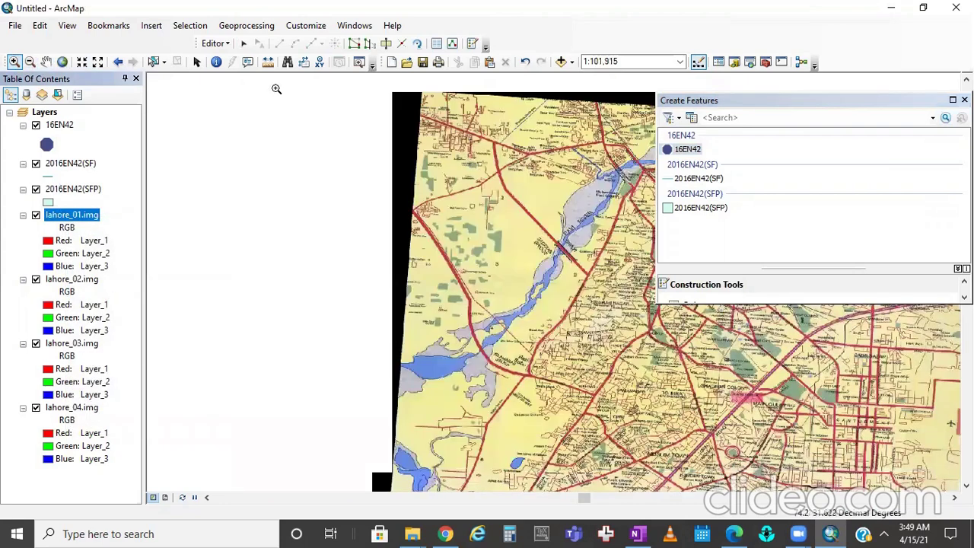
pyautogui.click(14, 63)
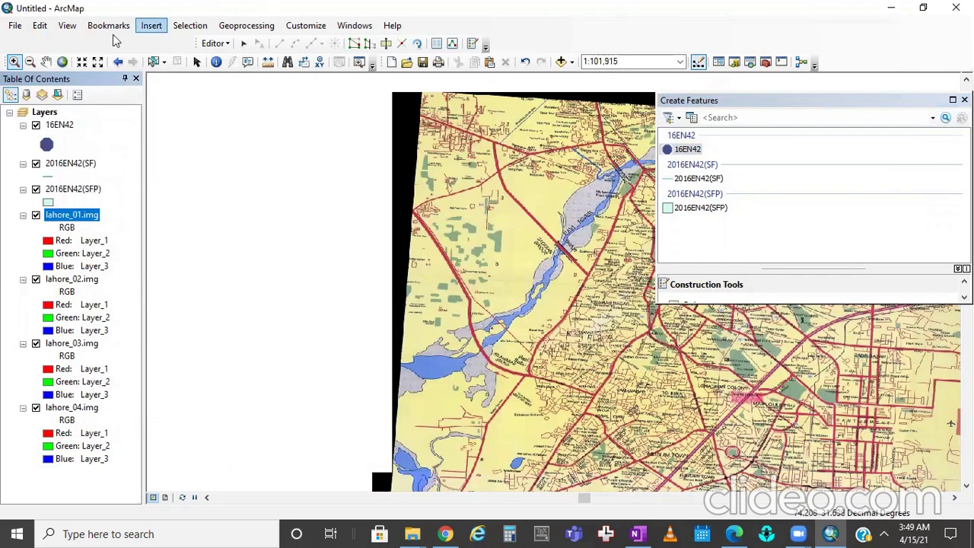
pyautogui.click(45, 62)
pyautogui.moveTo(634, 227); pyautogui.dragTo(337, 253)
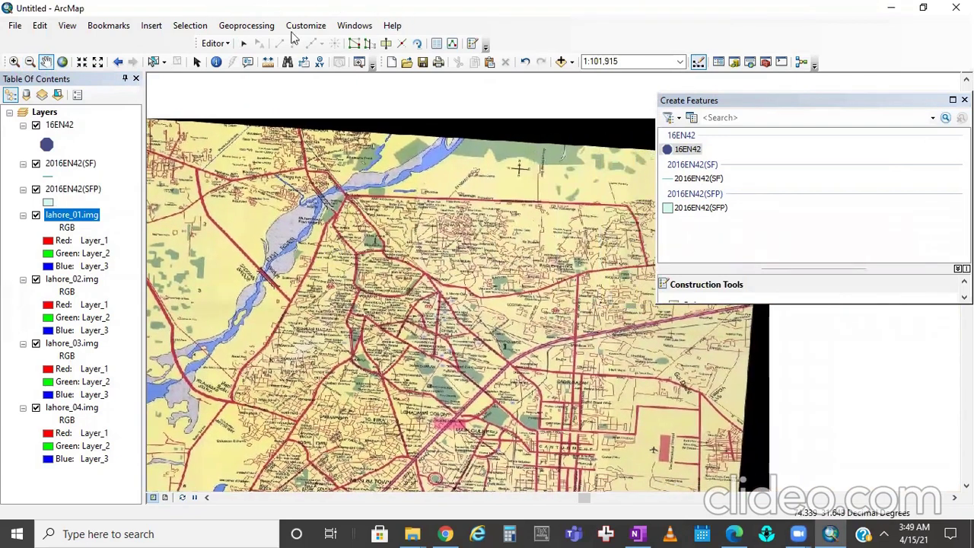
pyautogui.scroll(-3, 439, 271)
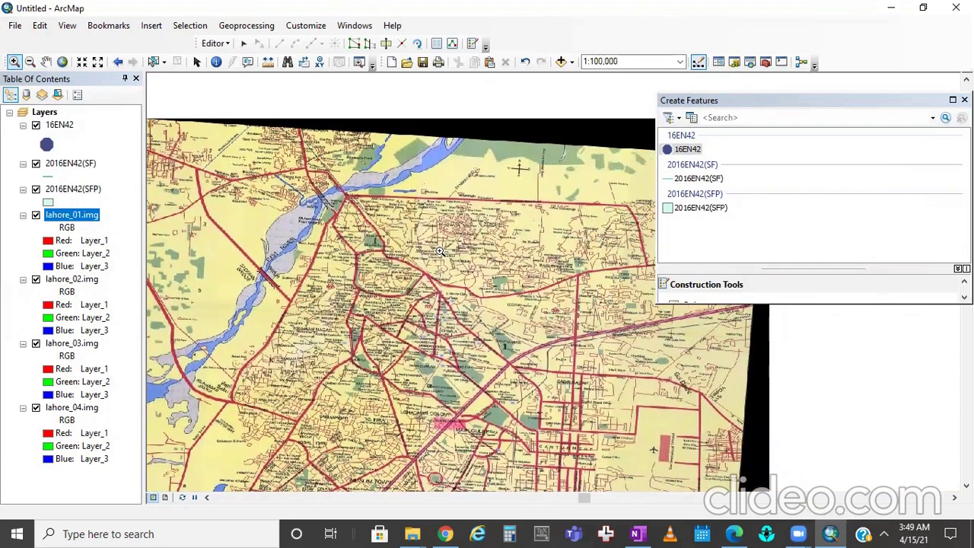
pyautogui.scroll(-1, 508, 227)
pyautogui.scroll(-2, 315, 200)
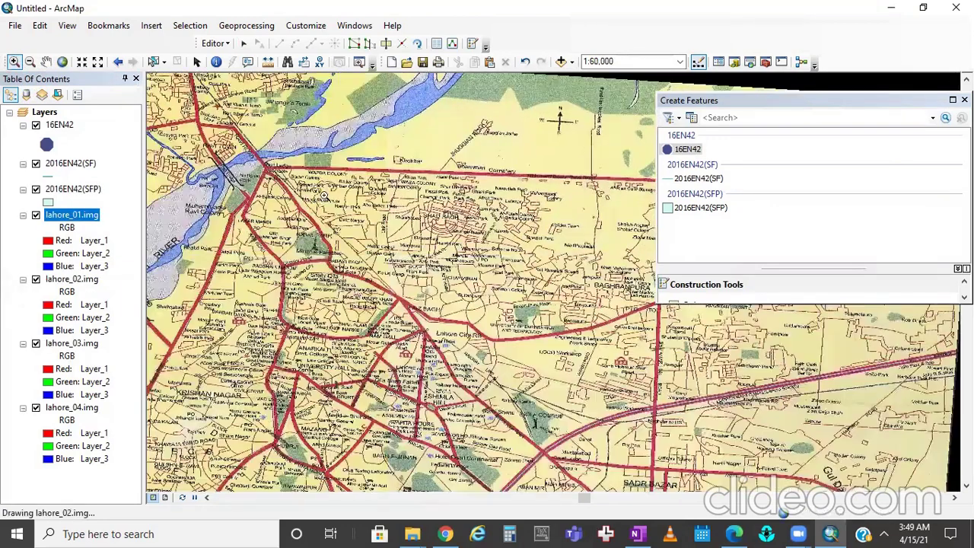
pyautogui.scroll(-2, 329, 195)
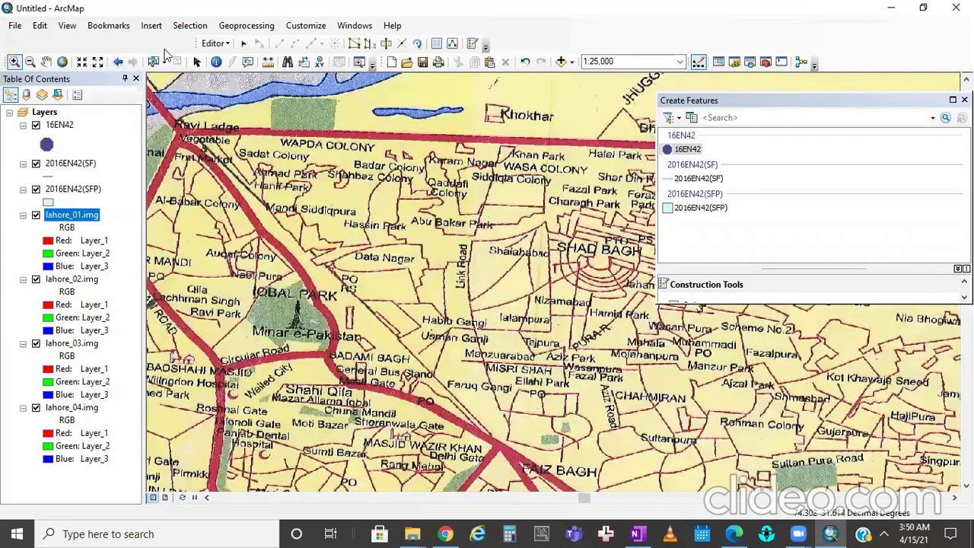
# - Place 16EN42 points on Abu Bakar Park, Nizamabad and Fazalpura
pyautogui.click(223, 46)
pyautogui.click(242, 28)
pyautogui.click(221, 44)
pyautogui.click(241, 28)
pyautogui.click(685, 150)
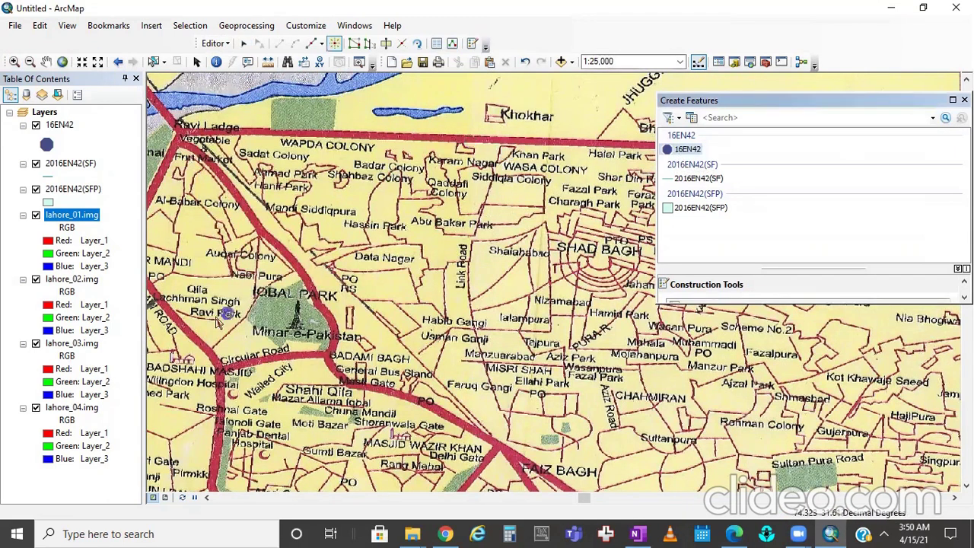
pyautogui.click(423, 242)
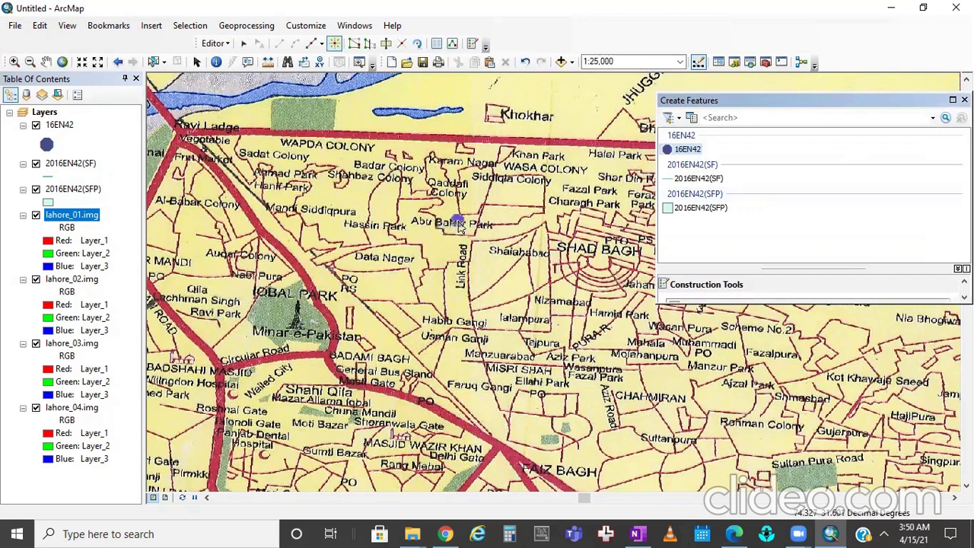
pyautogui.click(459, 225)
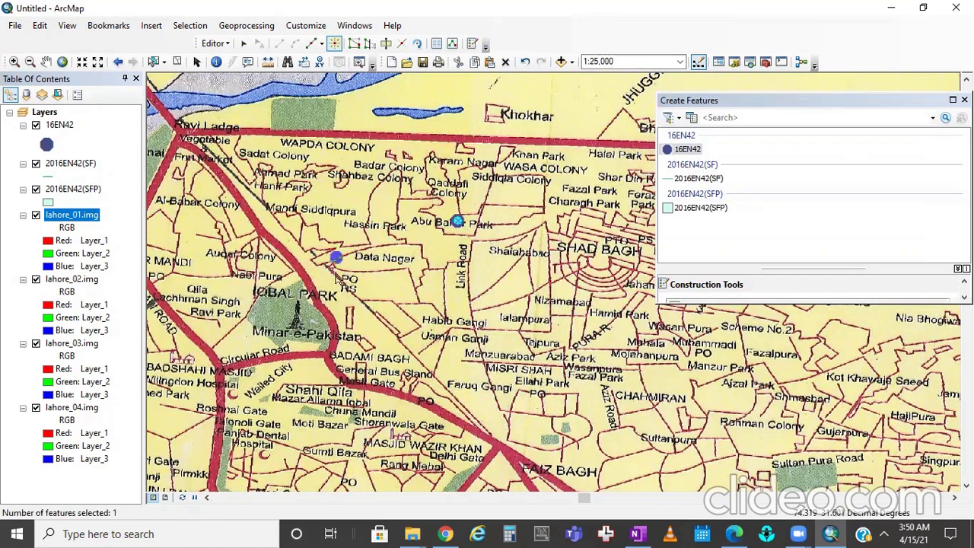
pyautogui.click(565, 300)
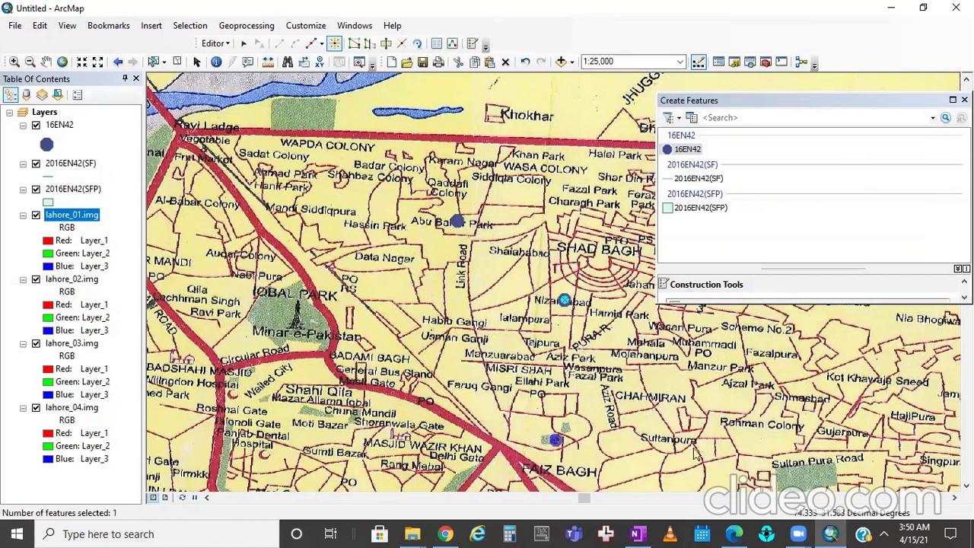
pyautogui.click(769, 354)
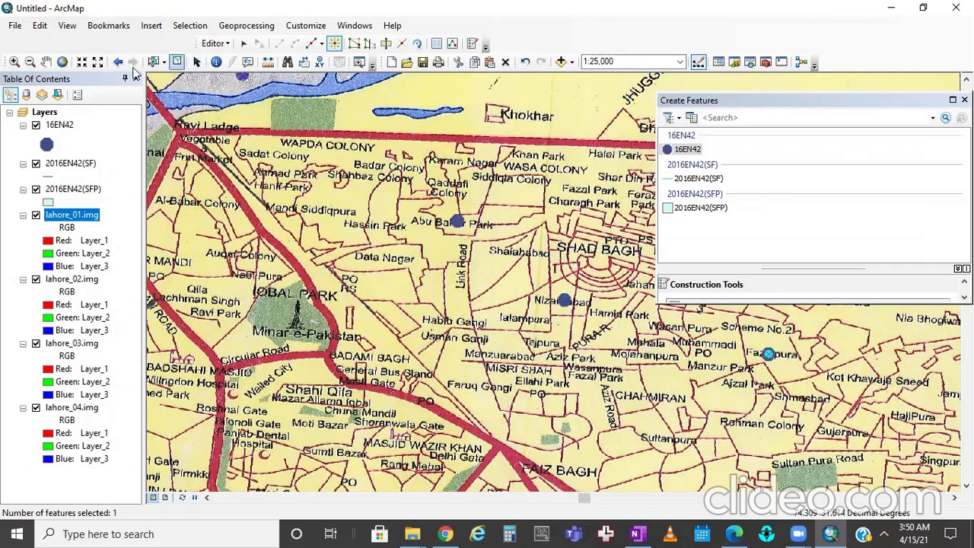
# - Add 16EN42 points on Haider Town and Mian Muhammad Din Colony, east of Fazalpura
pyautogui.click(46, 62)
pyautogui.moveTo(944, 430); pyautogui.dragTo(511, 426)
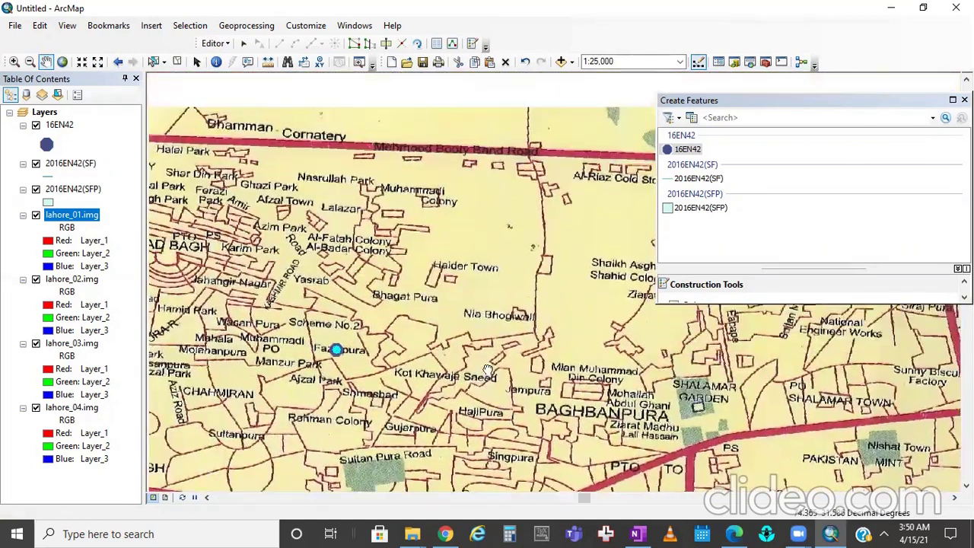
pyautogui.click(681, 151)
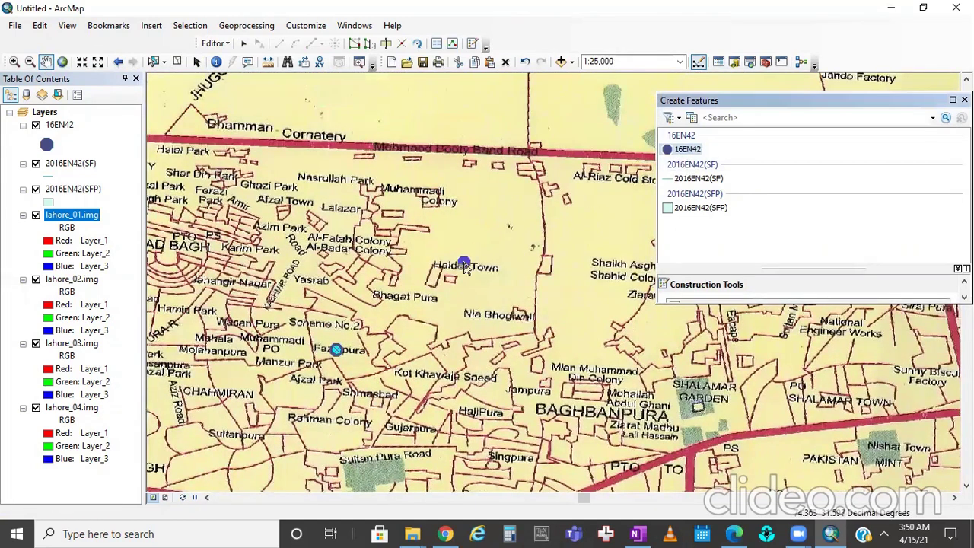
pyautogui.click(464, 263)
pyautogui.click(610, 371)
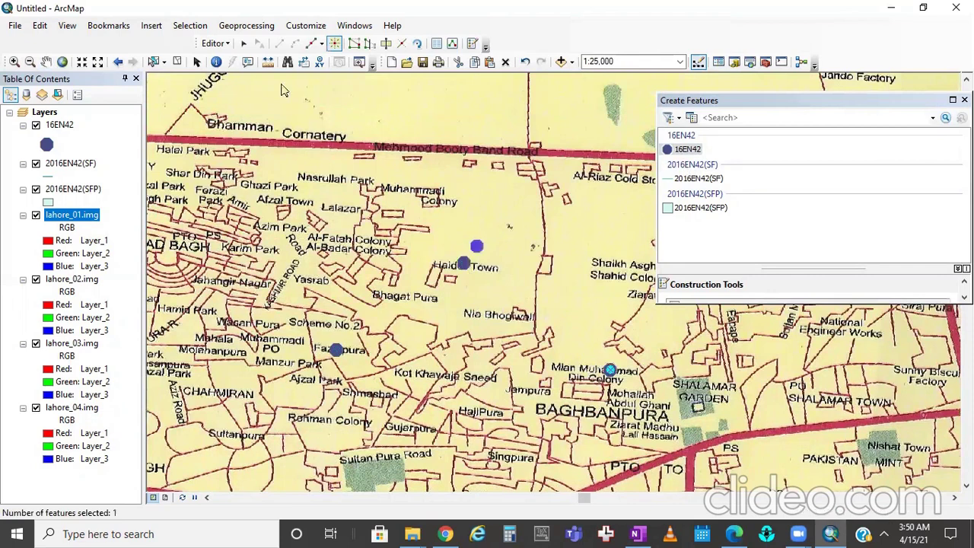
# - Add 16EN42 points on Embassador Hotel, Bagh-e-Jinnah and the Drug Testing Laboratory around Shimla Hill
pyautogui.click(46, 61)
pyautogui.moveTo(358, 427); pyautogui.dragTo(473, 261)
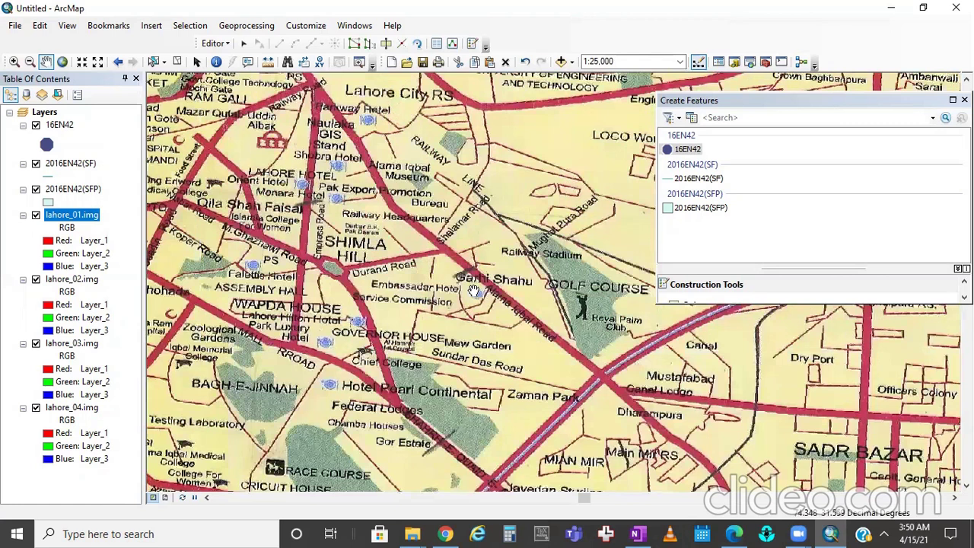
pyautogui.moveTo(401, 306); pyautogui.dragTo(525, 256)
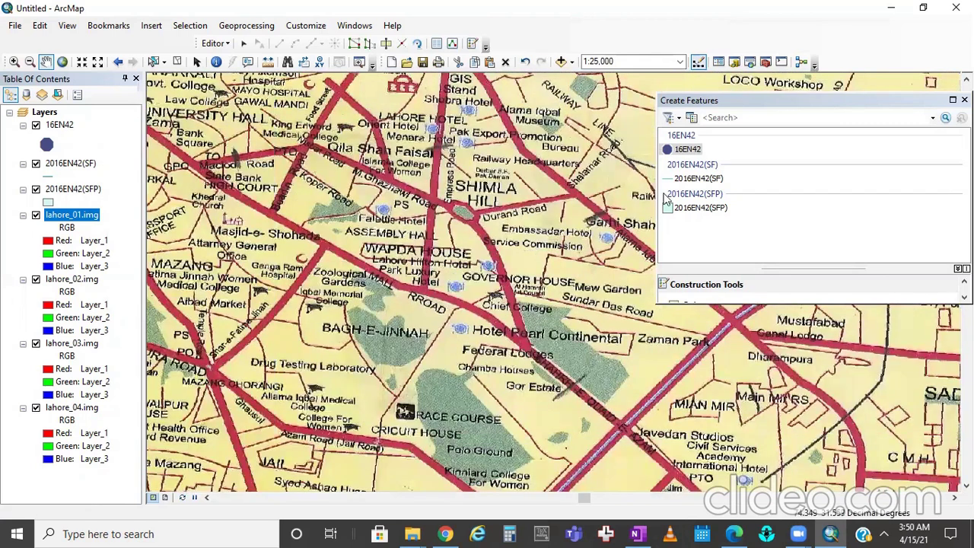
pyautogui.click(690, 152)
pyautogui.click(542, 230)
pyautogui.click(371, 328)
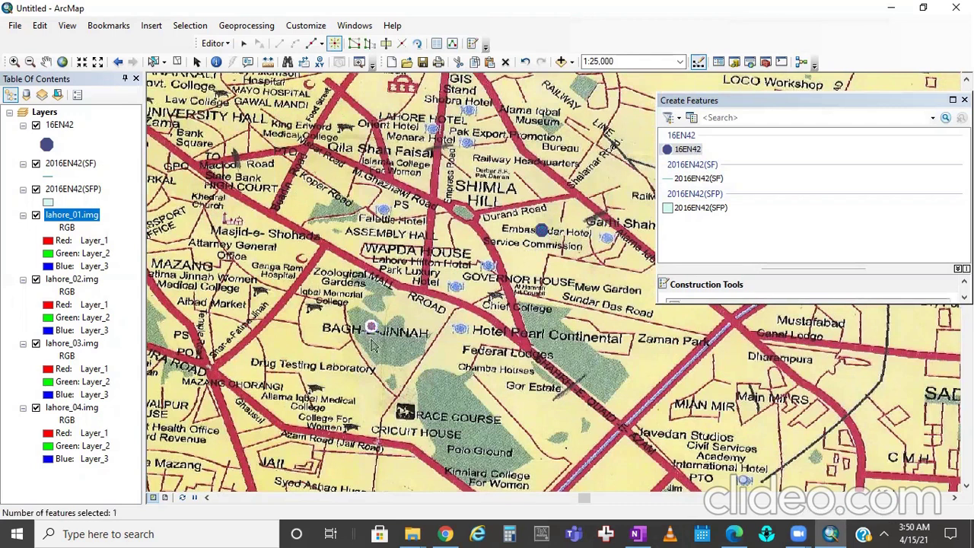
pyautogui.click(333, 365)
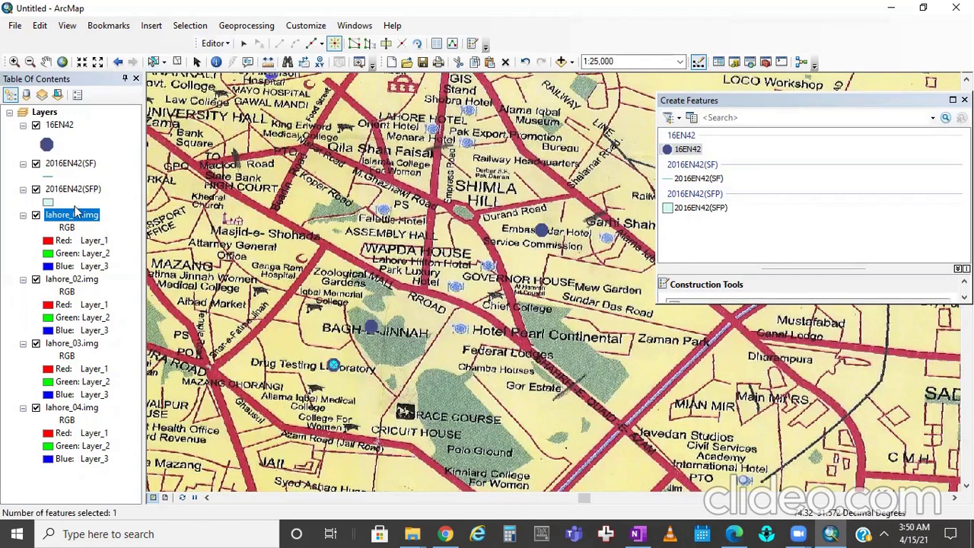
# - Stop the edit session and save the edits to the point layer
pyautogui.rightClick(74, 219)
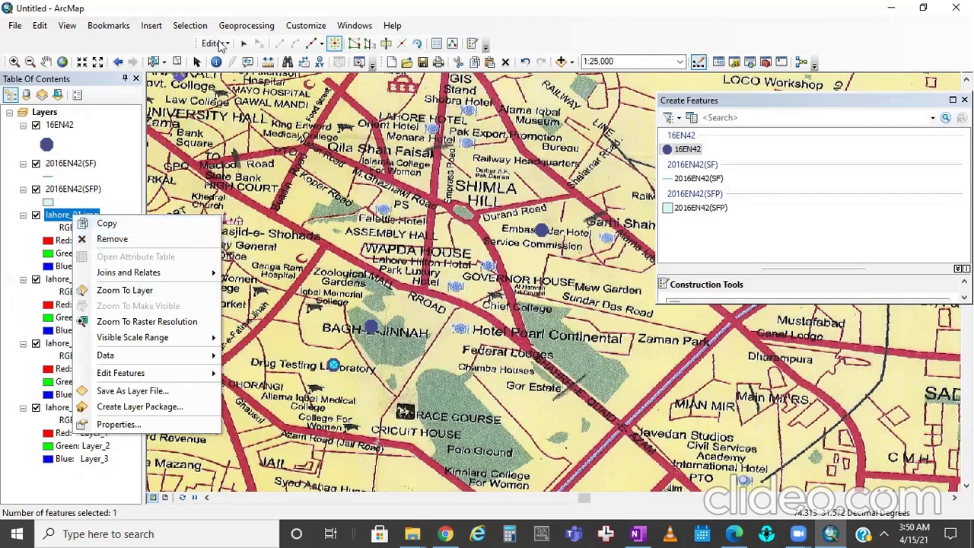
pyautogui.click(227, 45)
pyautogui.click(229, 73)
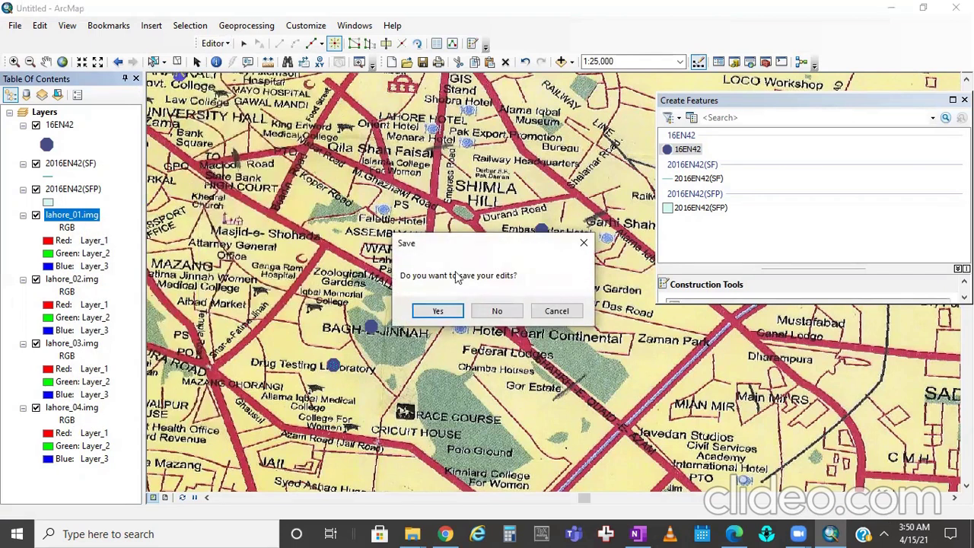
pyautogui.click(437, 312)
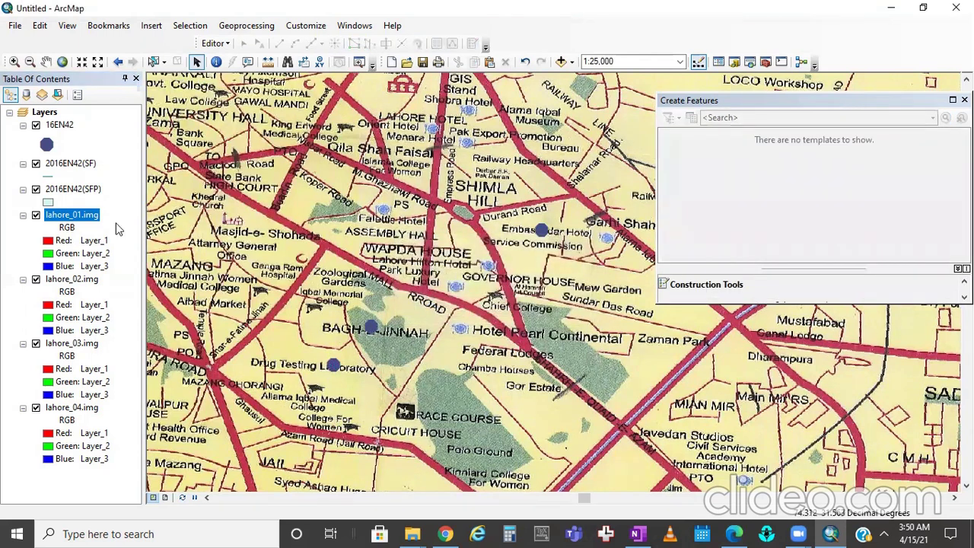
pyautogui.rightClick(75, 216)
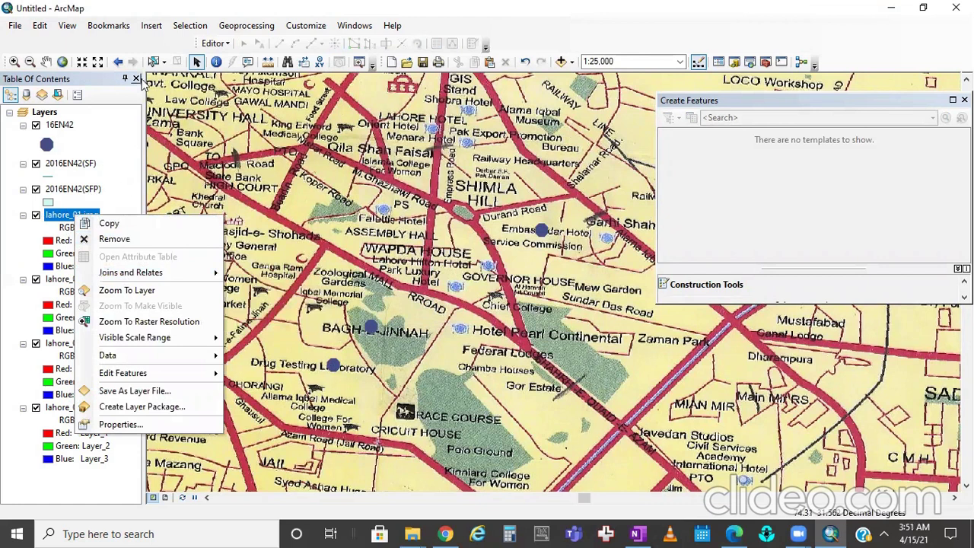
pyautogui.click(220, 44)
pyautogui.click(238, 58)
pyautogui.click(220, 44)
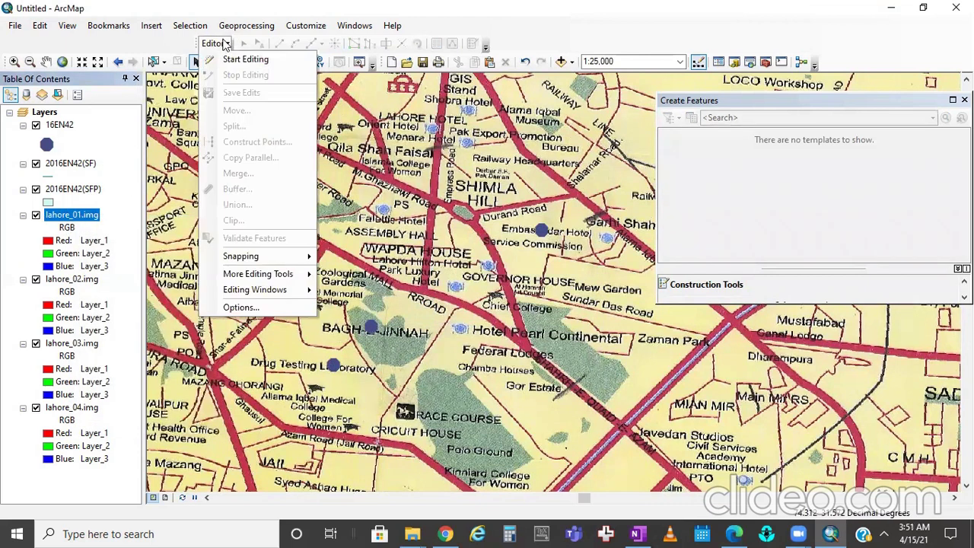
pyautogui.click(67, 168)
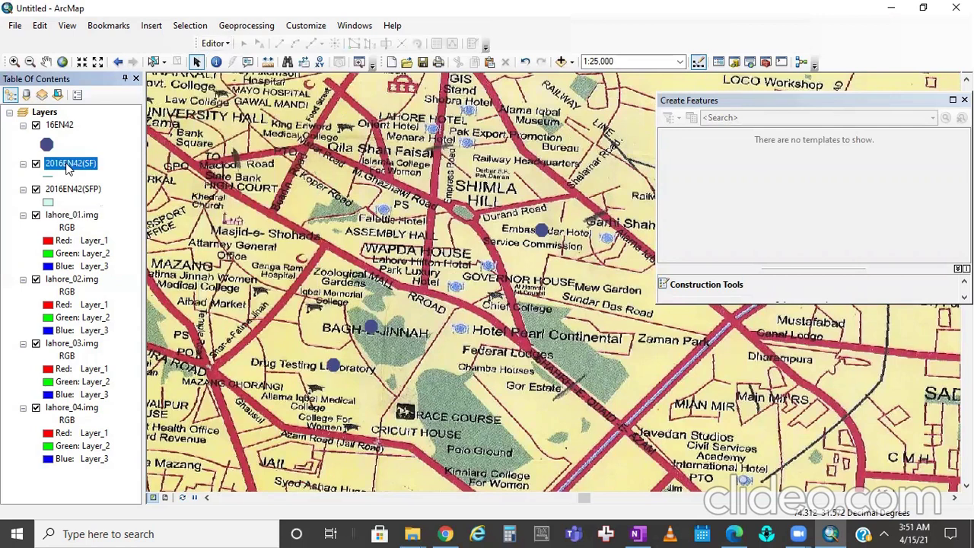
# - Open the attribute table of the 16EN42 layer, check its point records and close it again
pyautogui.click(61, 126)
pyautogui.rightClick(65, 125)
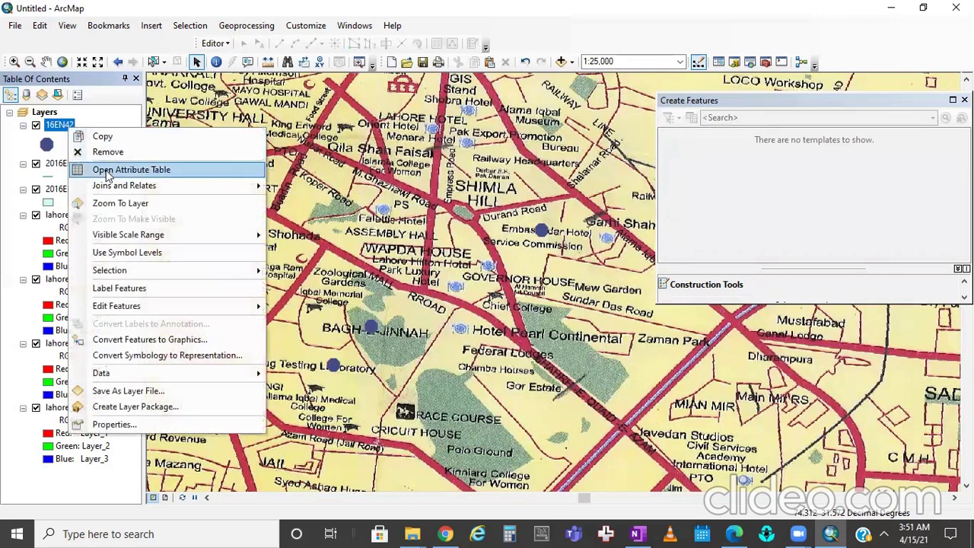
pyautogui.click(114, 167)
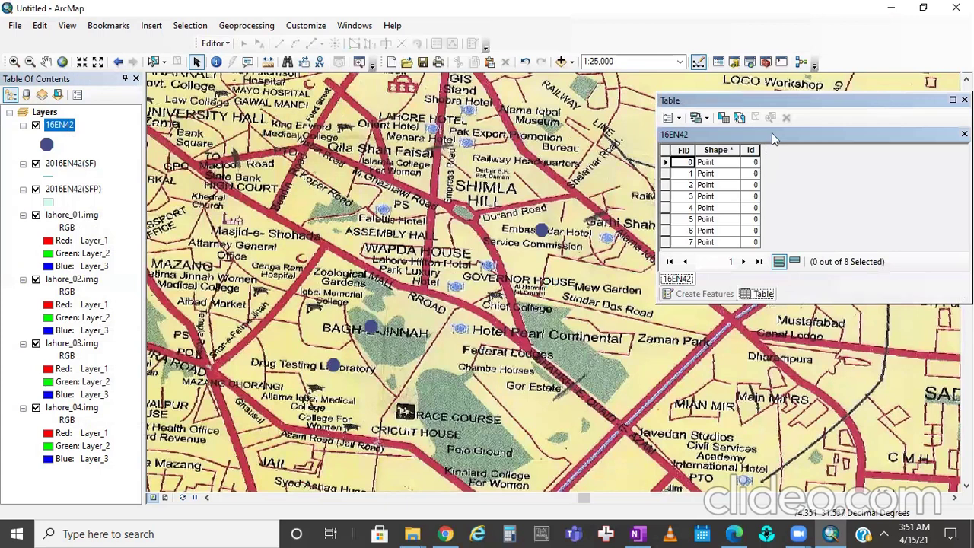
pyautogui.moveTo(794, 101); pyautogui.dragTo(399, 163)
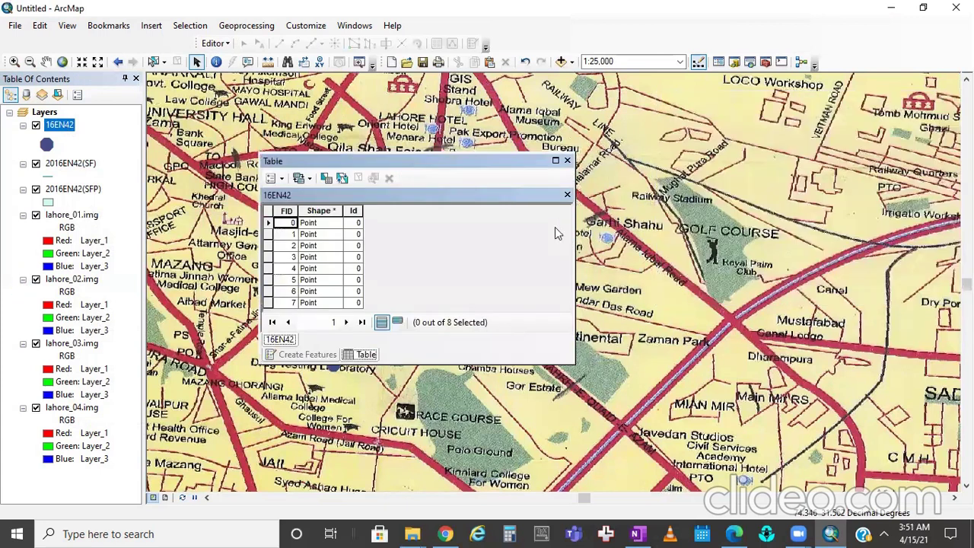
pyautogui.click(567, 161)
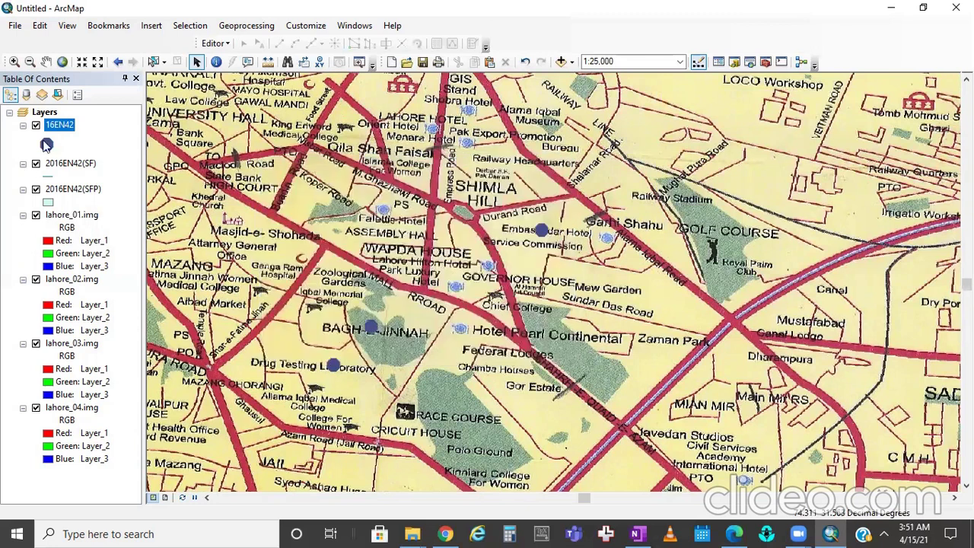
# - Start a new edit session despite the spatial reference warnings and open the Create Features window
pyautogui.click(227, 44)
pyautogui.click(231, 59)
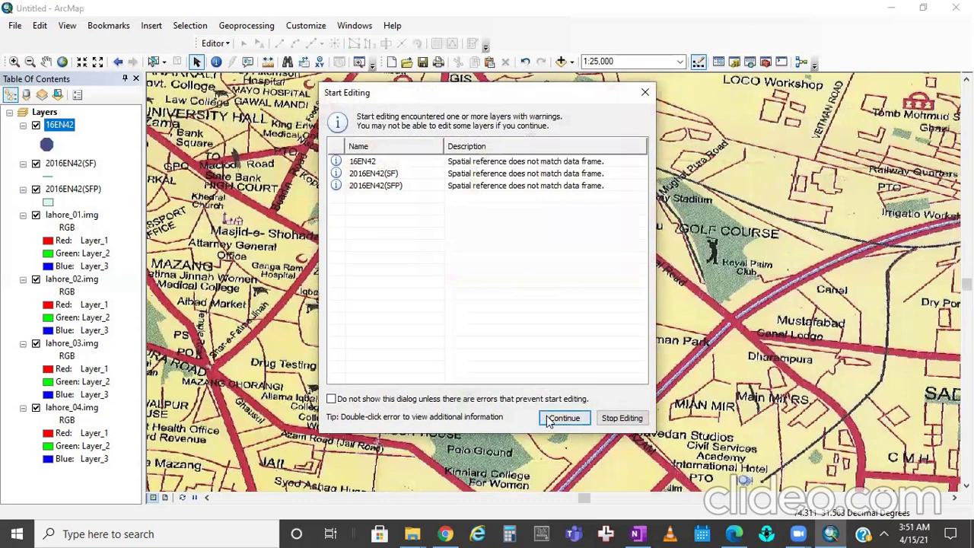
pyautogui.click(563, 419)
pyautogui.click(234, 42)
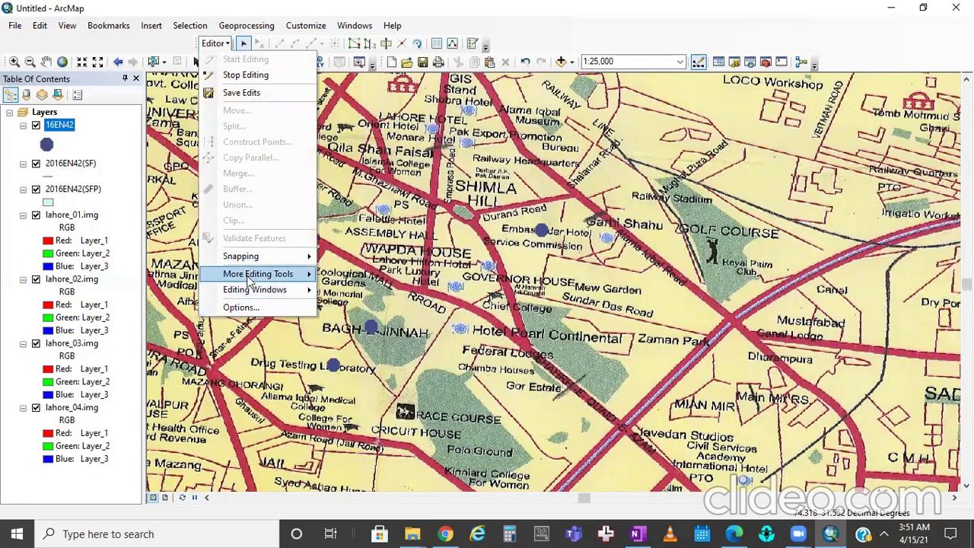
pyautogui.moveTo(251, 291)
pyautogui.click(329, 291)
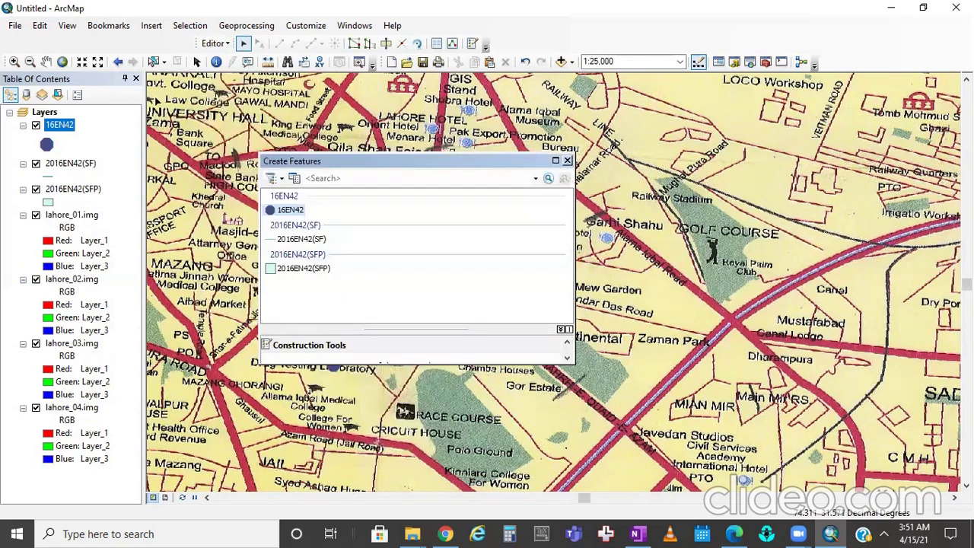
# - Change the 16EN42 point symbol to Octagon 1 with size 19 and a dark muted red colour
pyautogui.click(47, 145)
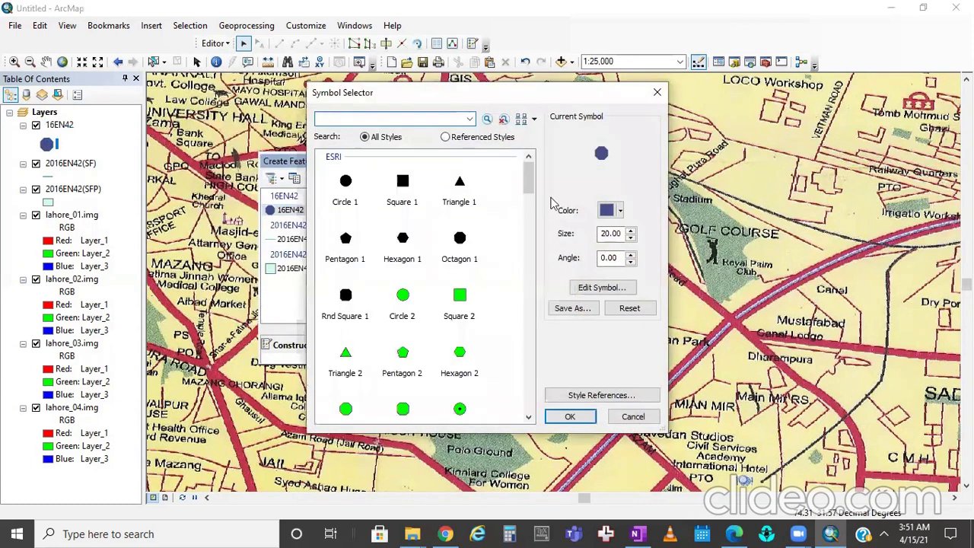
pyautogui.moveTo(525, 183)
pyautogui.mouseDown()
pyautogui.moveTo(525, 258)
pyautogui.moveTo(524, 181)
pyautogui.mouseUp()
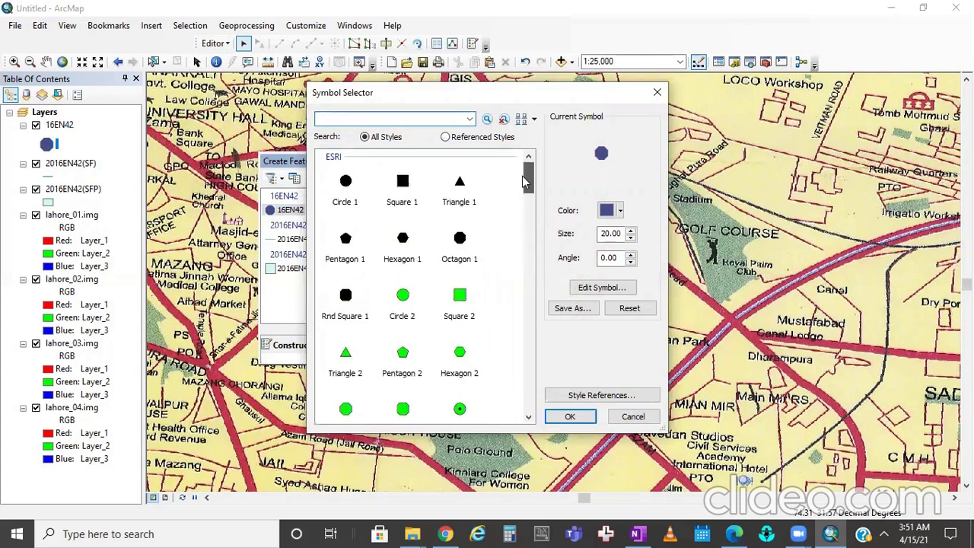
pyautogui.click(460, 242)
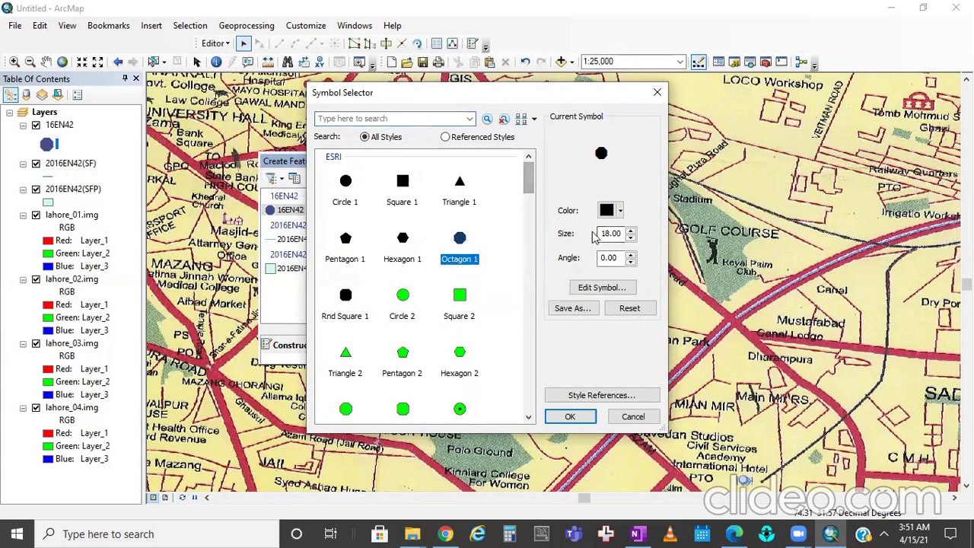
pyautogui.click(631, 230)
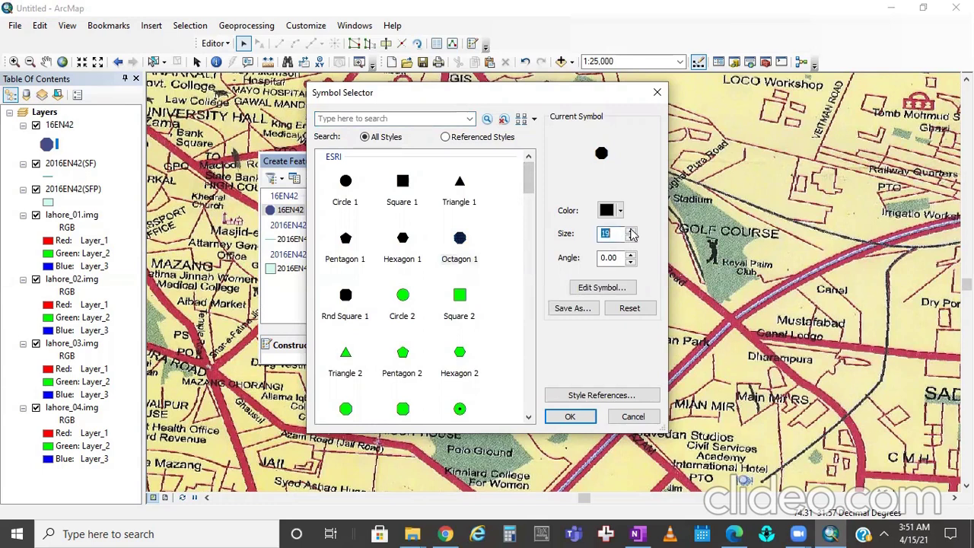
pyautogui.click(621, 212)
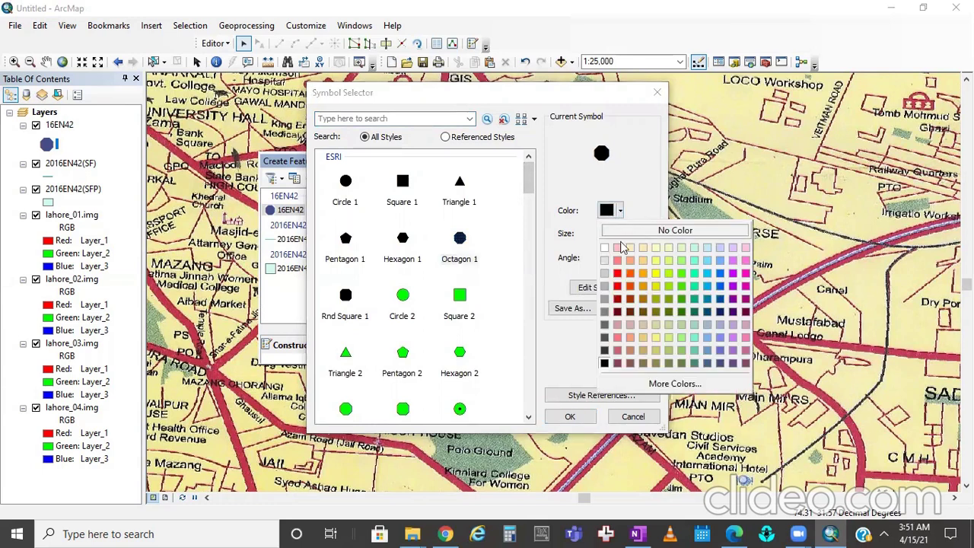
pyautogui.click(616, 364)
pyautogui.click(582, 415)
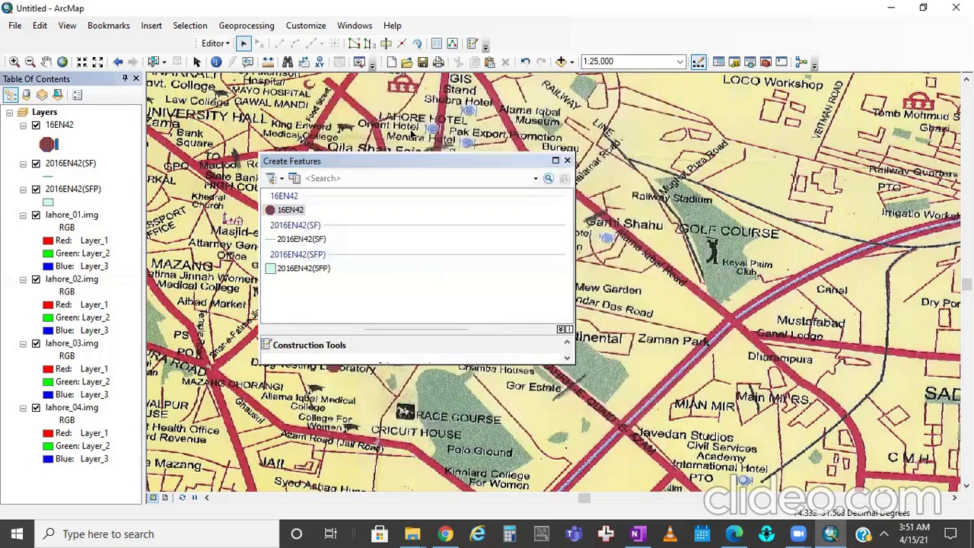
# - Move the Create Features window aside and place 16EN42 points on Khyber Block, Samanabad, Ichhra and Shah Kamal Colony
pyautogui.moveTo(411, 162); pyautogui.dragTo(575, 279)
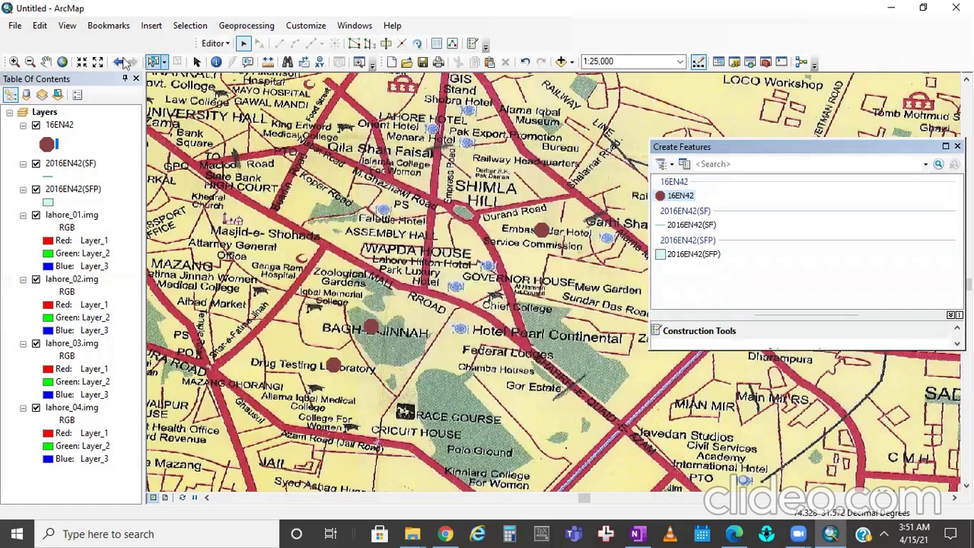
pyautogui.click(47, 61)
pyautogui.moveTo(259, 324); pyautogui.dragTo(469, 55)
pyautogui.moveTo(538, 229); pyautogui.dragTo(653, 183)
pyautogui.click(680, 195)
pyautogui.click(339, 308)
pyautogui.click(339, 225)
pyautogui.click(496, 232)
pyautogui.click(503, 387)
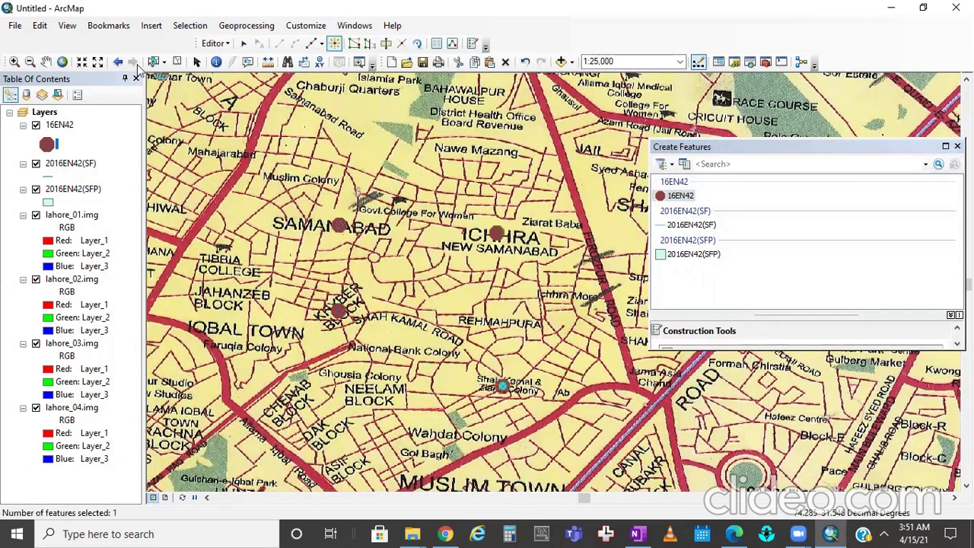
pyautogui.click(46, 62)
pyautogui.moveTo(227, 262); pyautogui.dragTo(358, 121)
pyautogui.moveTo(377, 244); pyautogui.dragTo(636, 407)
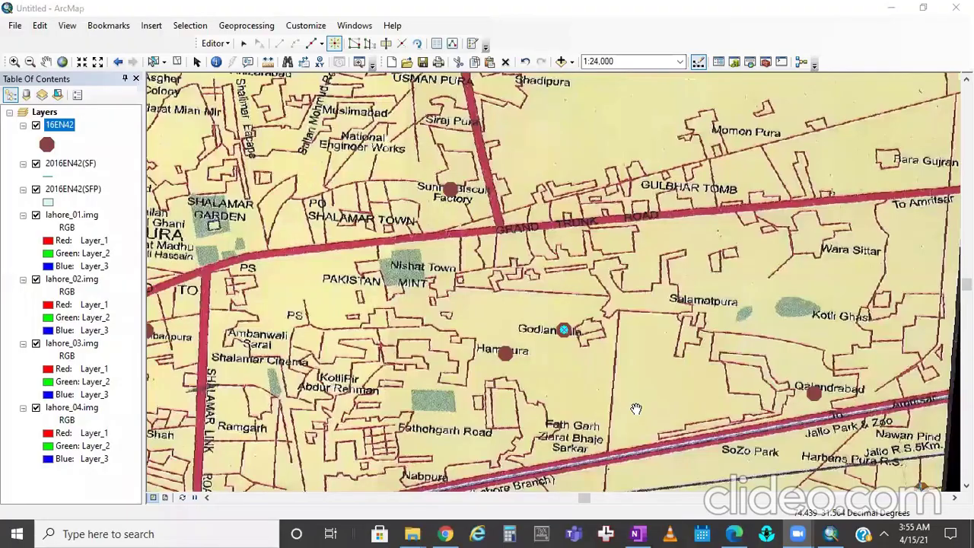
pyautogui.click(832, 76)
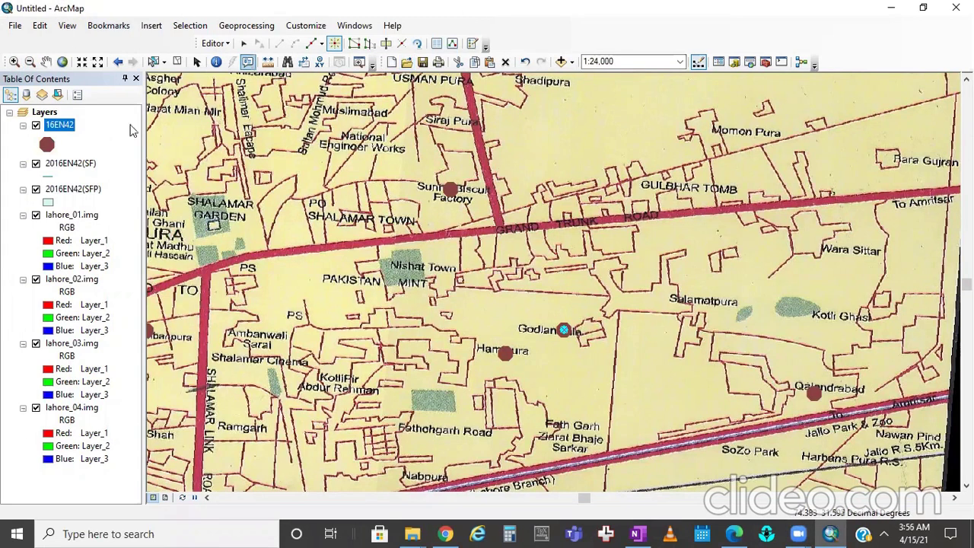
# - Examine the placed 16EN42 points across the whole Lahore map at a 1:80,000 scale
pyautogui.click(96, 64)
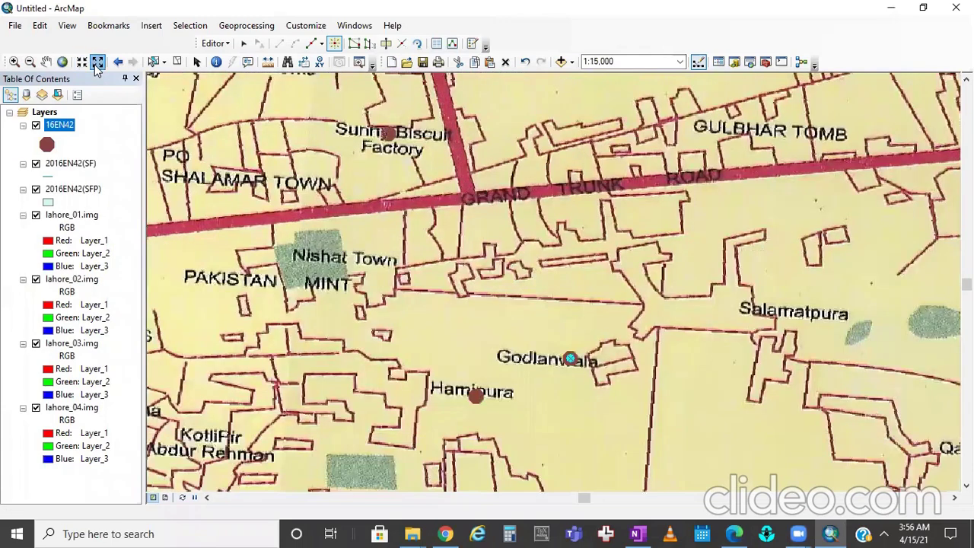
pyautogui.click(97, 63)
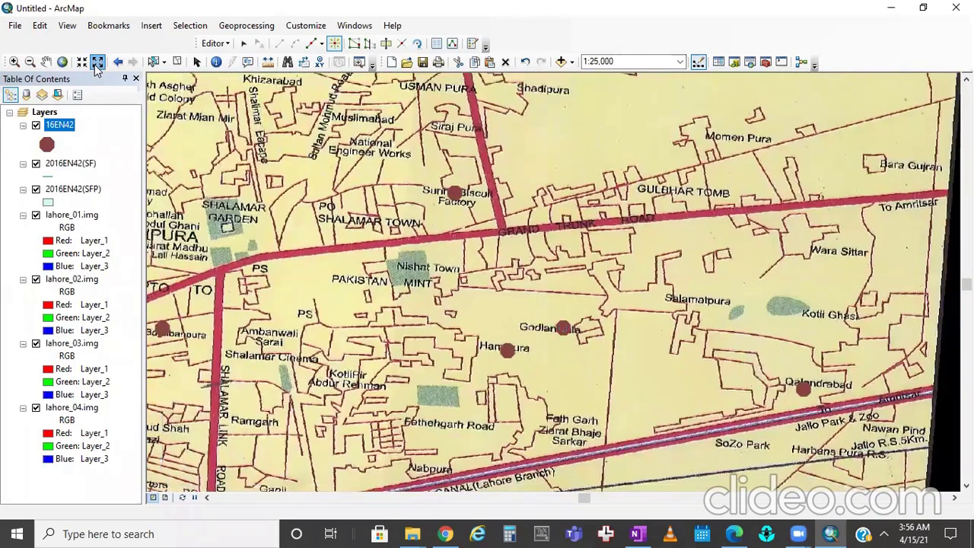
pyautogui.click(96, 63)
pyautogui.click(97, 64)
pyautogui.click(97, 64)
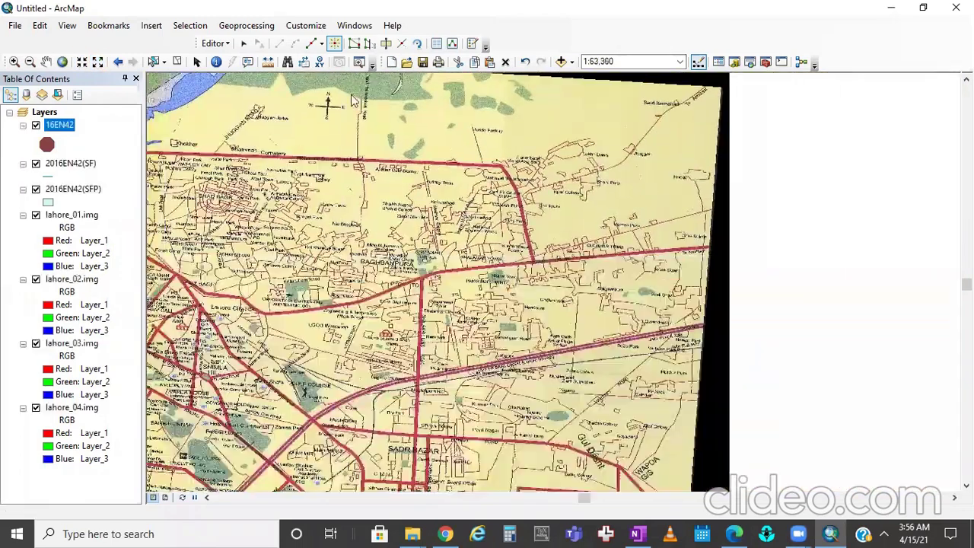
pyautogui.click(97, 63)
pyautogui.click(48, 63)
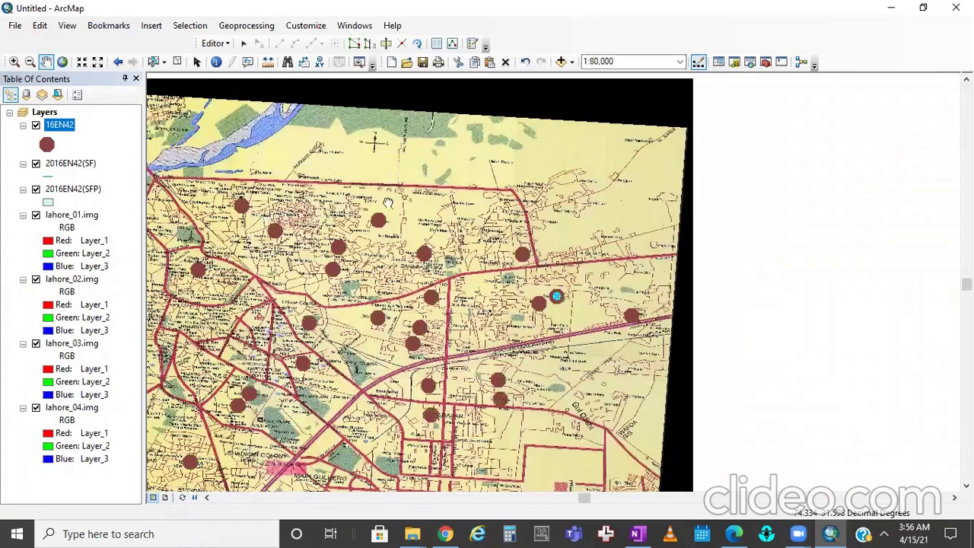
pyautogui.moveTo(320, 358); pyautogui.dragTo(601, 219)
pyautogui.moveTo(604, 287)
pyautogui.mouseDown()
pyautogui.moveTo(535, 251)
pyautogui.moveTo(583, 252)
pyautogui.moveTo(651, 307)
pyautogui.mouseUp()
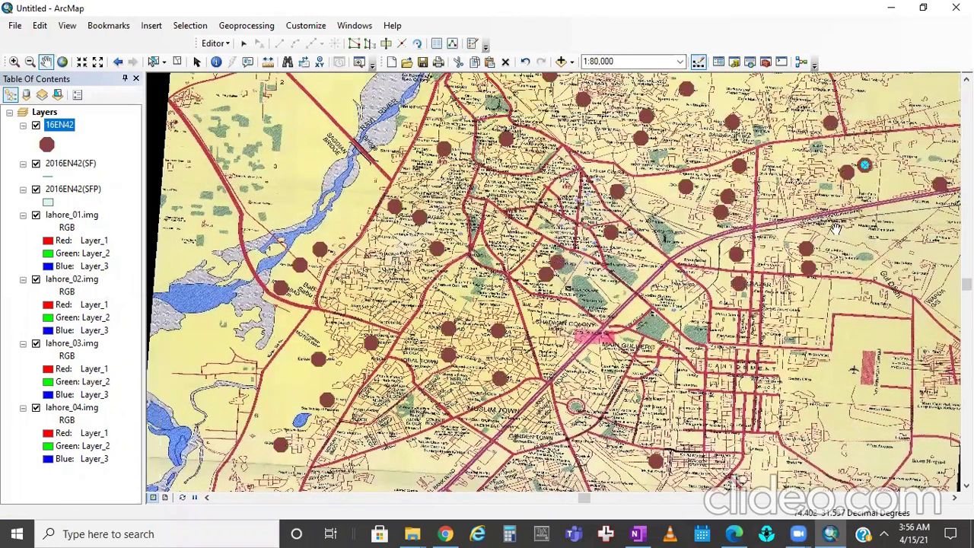
pyautogui.moveTo(609, 175); pyautogui.dragTo(517, 303)
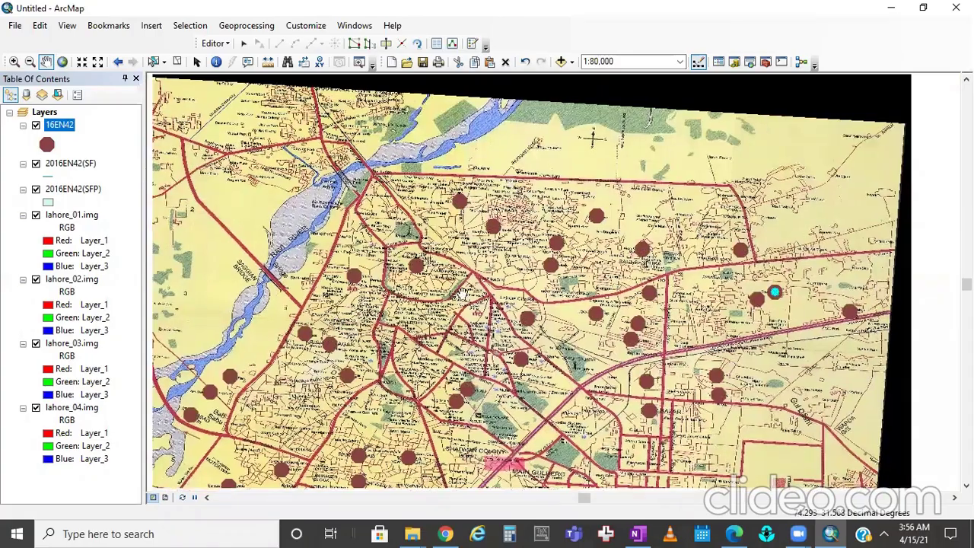
pyautogui.moveTo(281, 453); pyautogui.dragTo(466, 308)
pyautogui.moveTo(410, 227); pyautogui.dragTo(132, 86)
pyautogui.moveTo(453, 406); pyautogui.dragTo(668, 276)
pyautogui.moveTo(593, 134); pyautogui.dragTo(609, 340)
pyautogui.moveTo(590, 250); pyautogui.dragTo(558, 287)
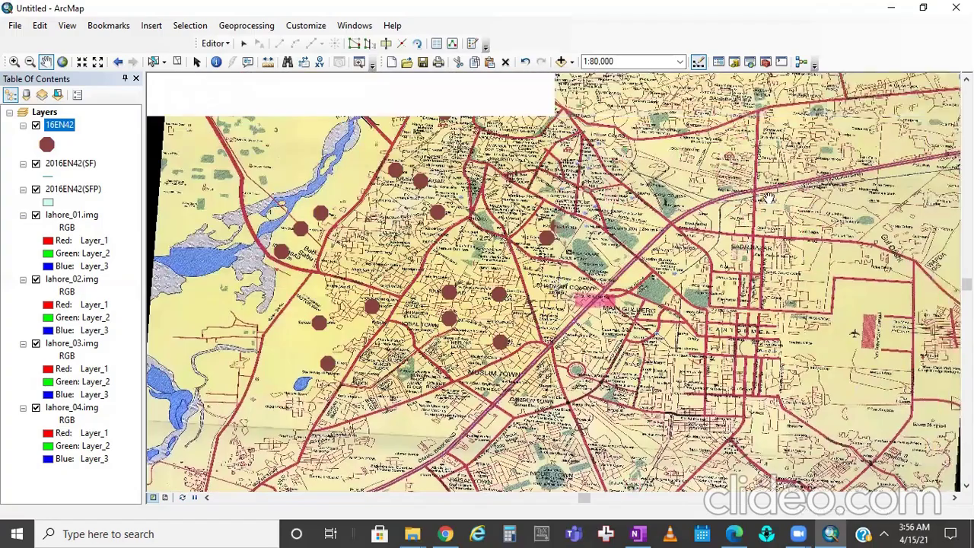
pyautogui.moveTo(769, 133); pyautogui.dragTo(667, 216)
pyautogui.moveTo(564, 289); pyautogui.dragTo(623, 244)
# - Stop editing with the 16EN42 point edits saved and start a fresh edit session
pyautogui.click(226, 43)
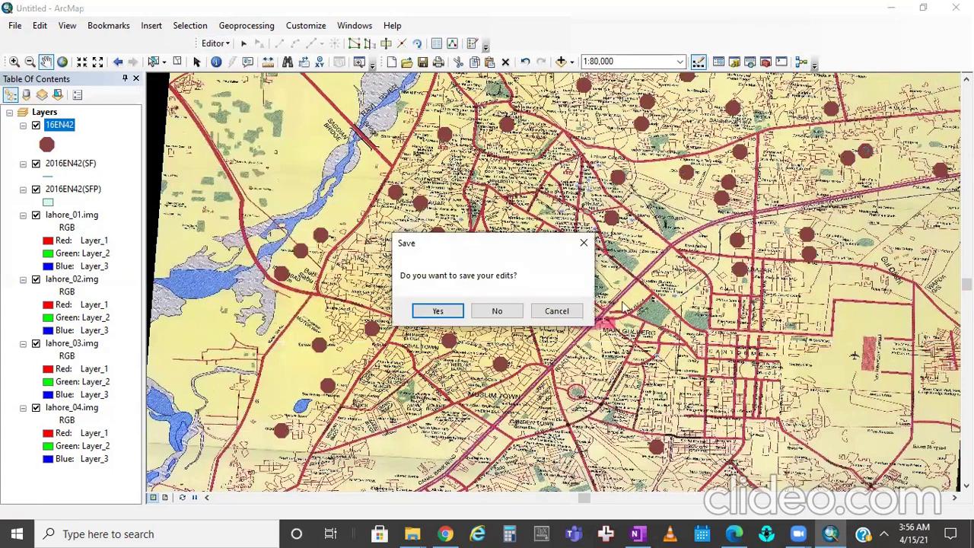
pyautogui.click(439, 313)
pyautogui.click(216, 43)
pyautogui.click(245, 59)
pyautogui.click(562, 420)
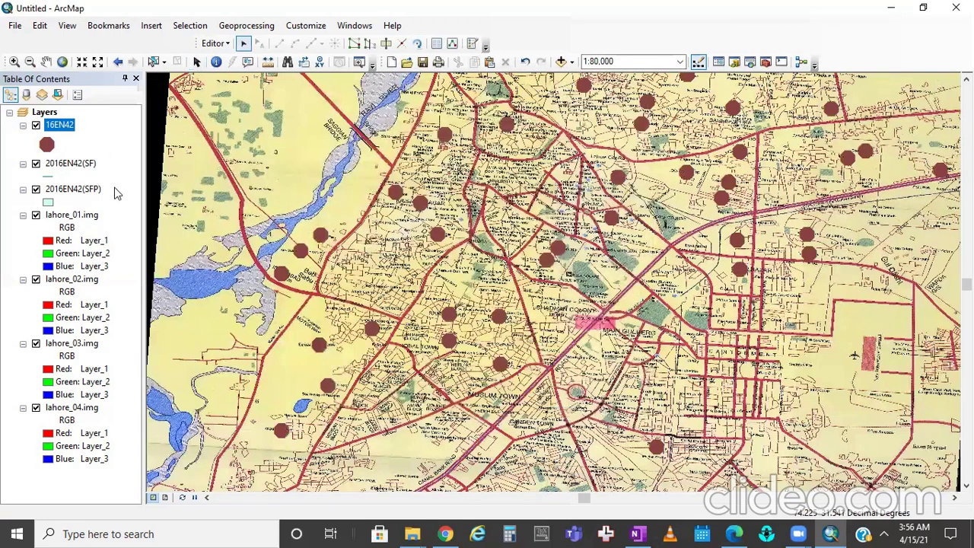
# - Open the attribute table of the 16EN42 layer, move it over the middle of the map and look through its records
pyautogui.rightClick(63, 125)
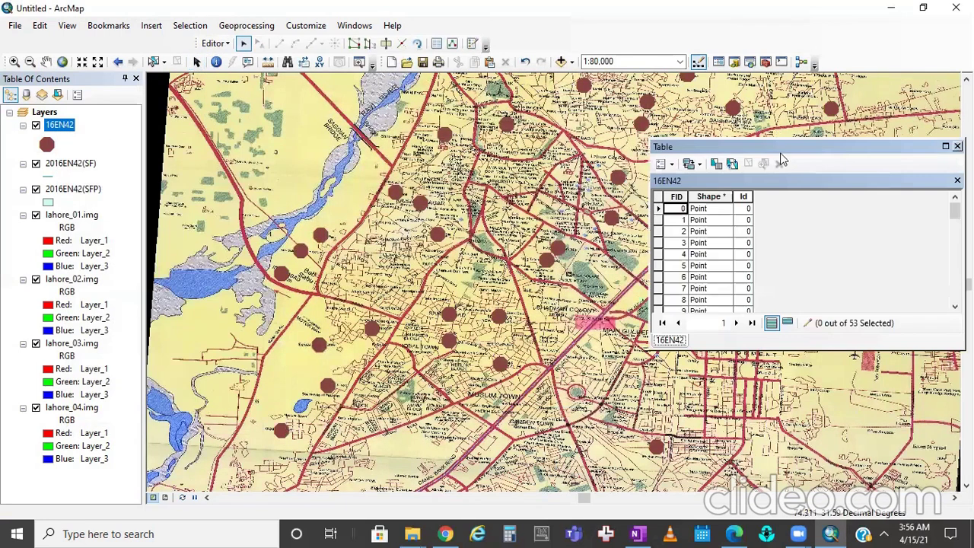
pyautogui.moveTo(761, 146); pyautogui.dragTo(556, 218)
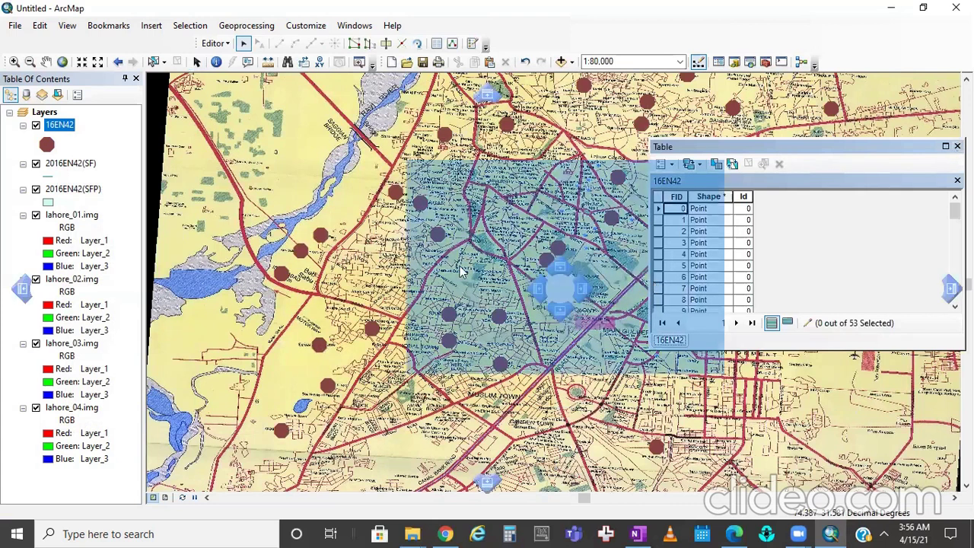
pyautogui.moveTo(461, 272); pyautogui.dragTo(462, 272)
pyautogui.scroll(-13, 708, 285)
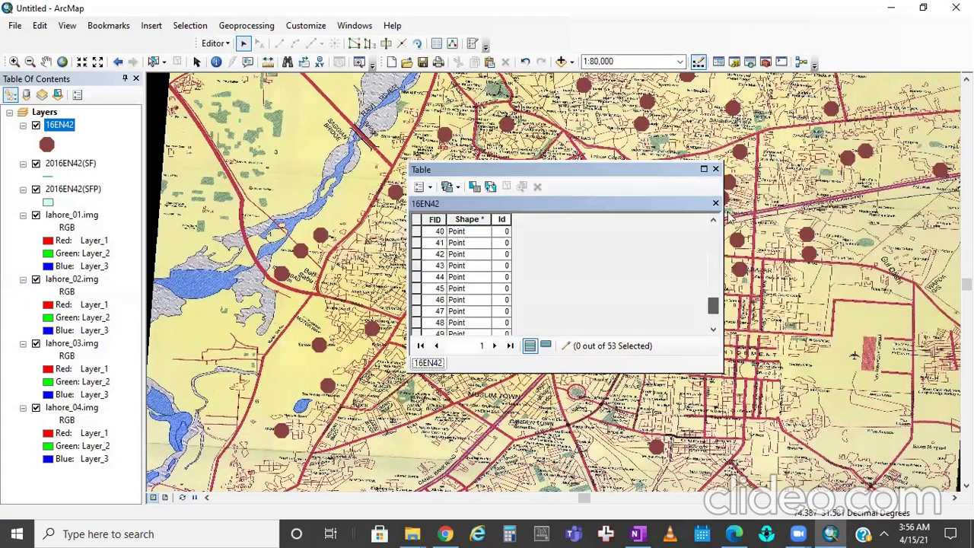
pyautogui.scroll(13, 579, 228)
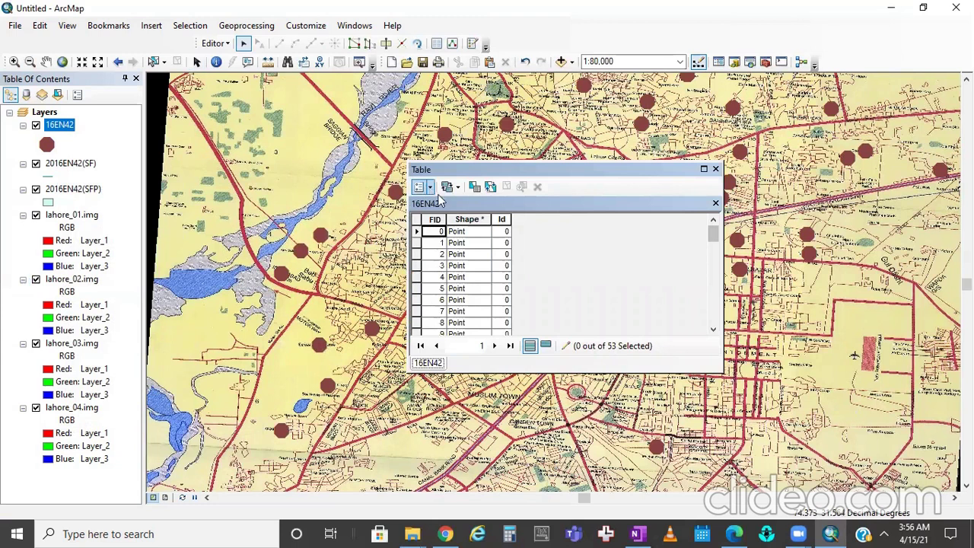
# - Check the table options for adding a field and end the edit session
pyautogui.click(422, 186)
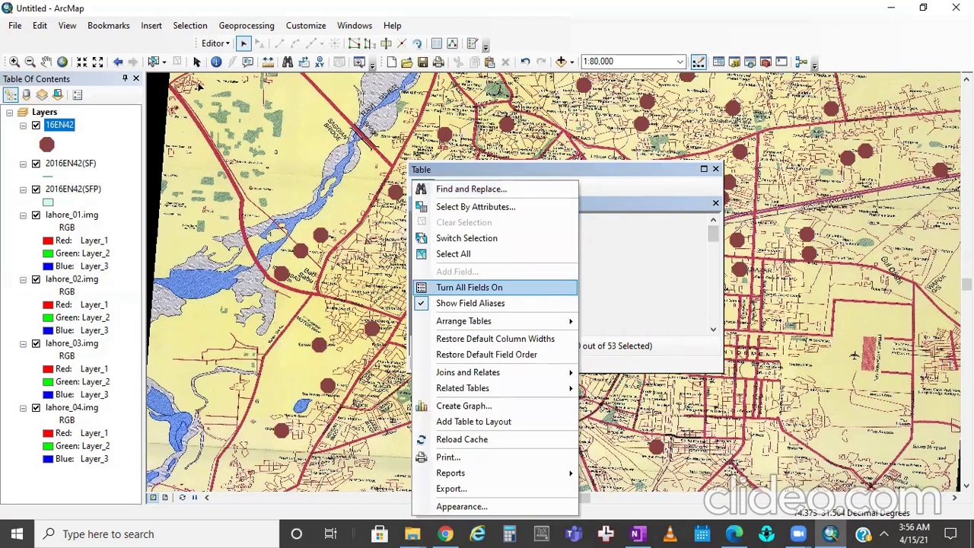
pyautogui.click(229, 43)
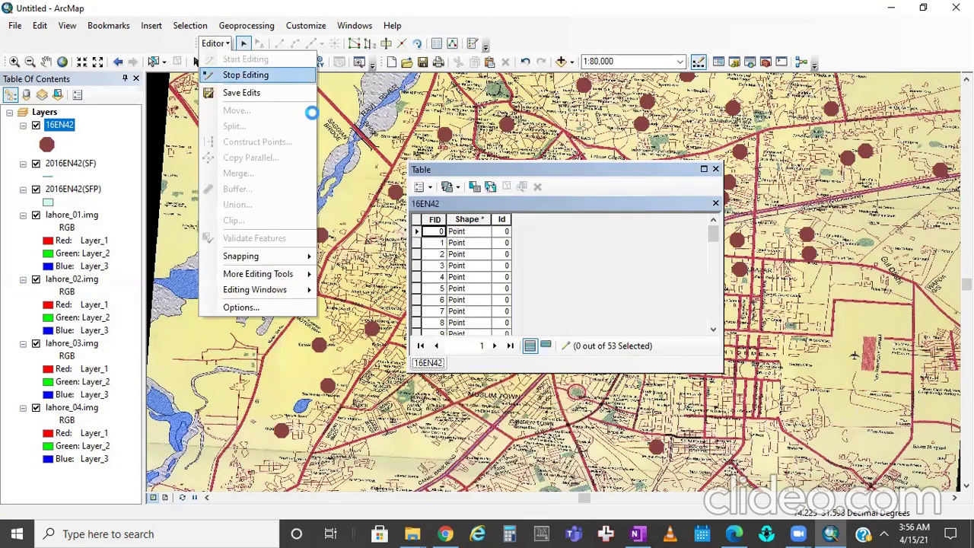
pyautogui.click(243, 74)
# - Add a Text field called Name with a length of 100 to the 16EN42 attribute table
pyautogui.click(425, 187)
pyautogui.click(459, 271)
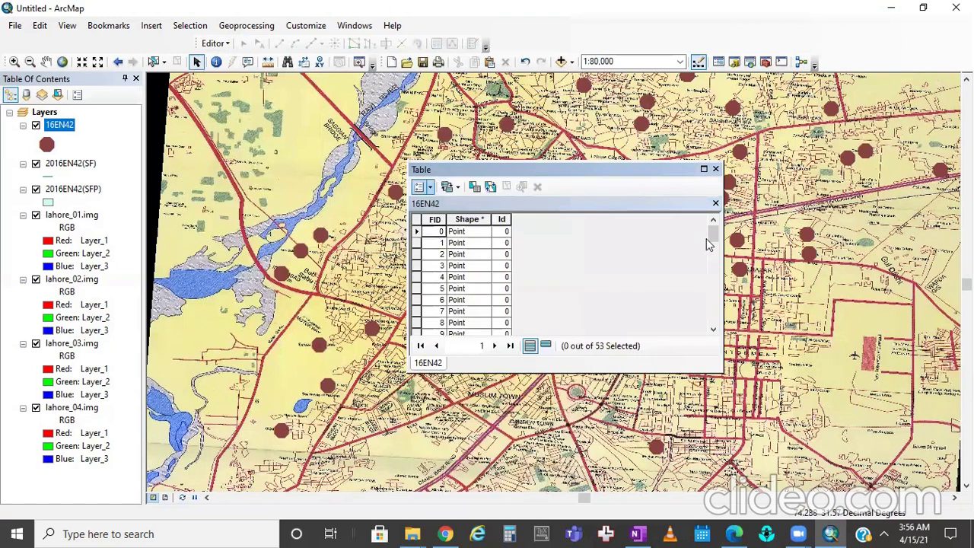
pyautogui.click(486, 212)
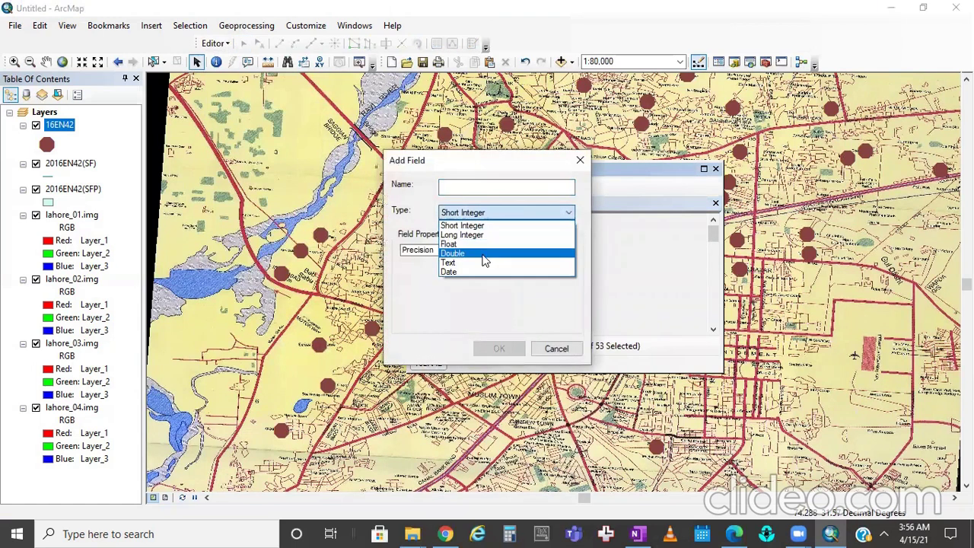
pyautogui.click(482, 262)
pyautogui.click(483, 185)
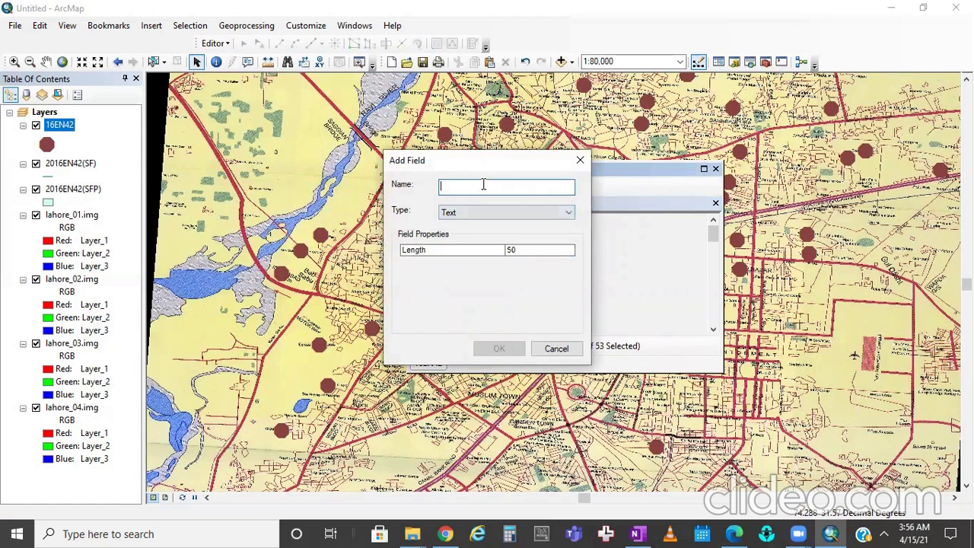
pyautogui.write('pL')
pyautogui.press('BackSpace')
pyautogui.write('N')
pyautogui.press('BackSpace')
pyautogui.write('Name')
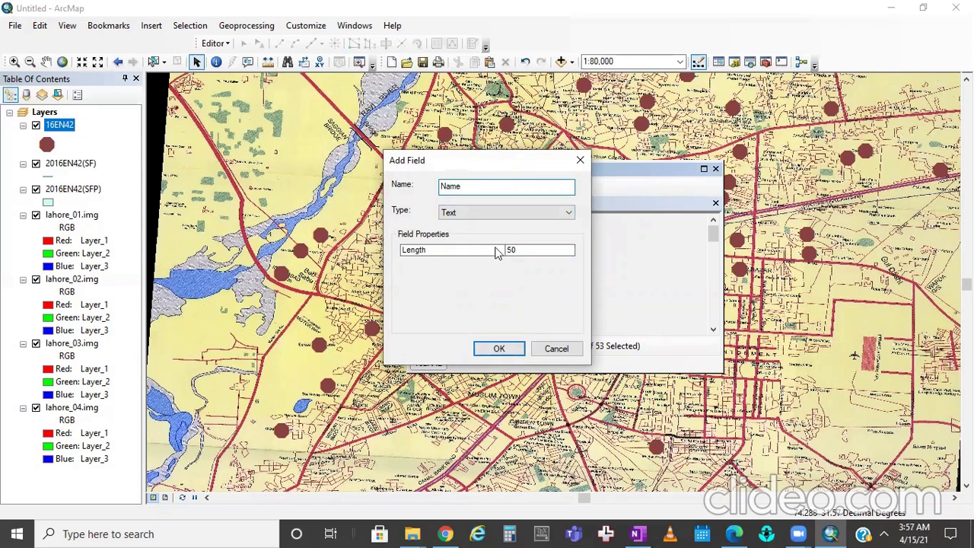
pyautogui.click(519, 251)
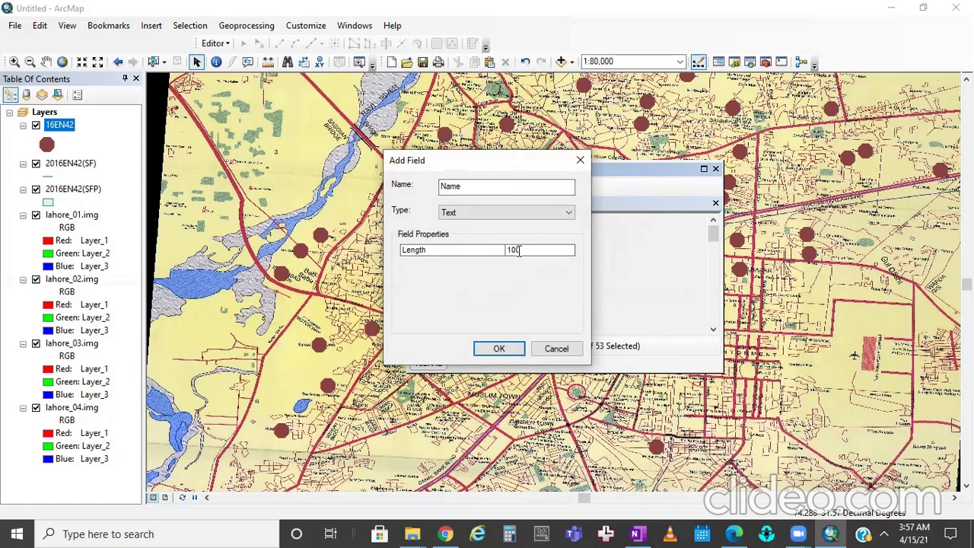
pyautogui.click(499, 349)
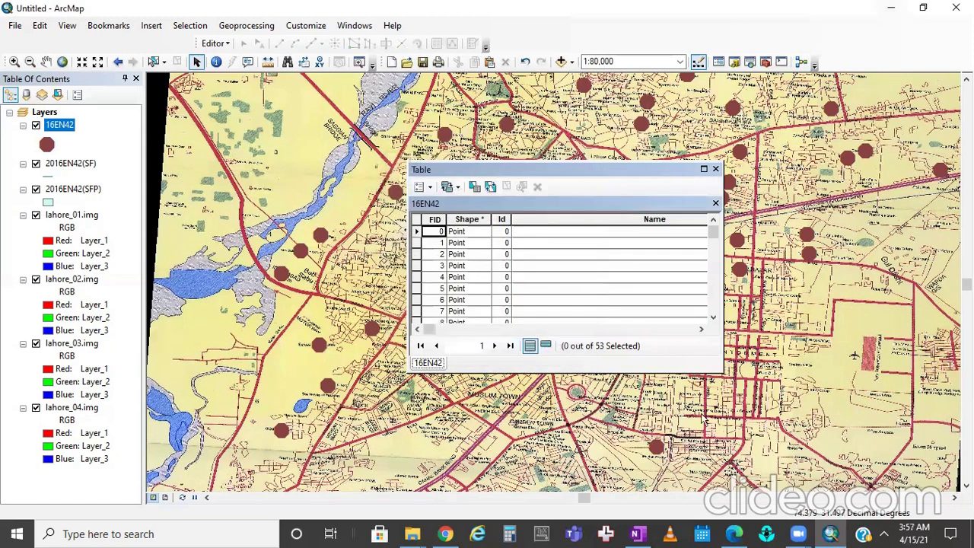
# - Check the empty Name column, select the FID 0 record and move the table off the middle of the map
pyautogui.click(566, 233)
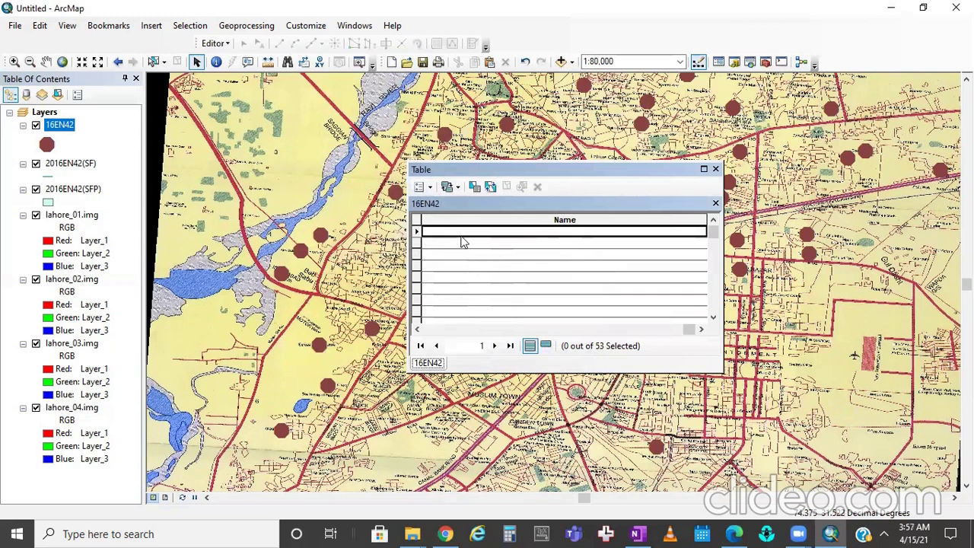
pyautogui.click(554, 330)
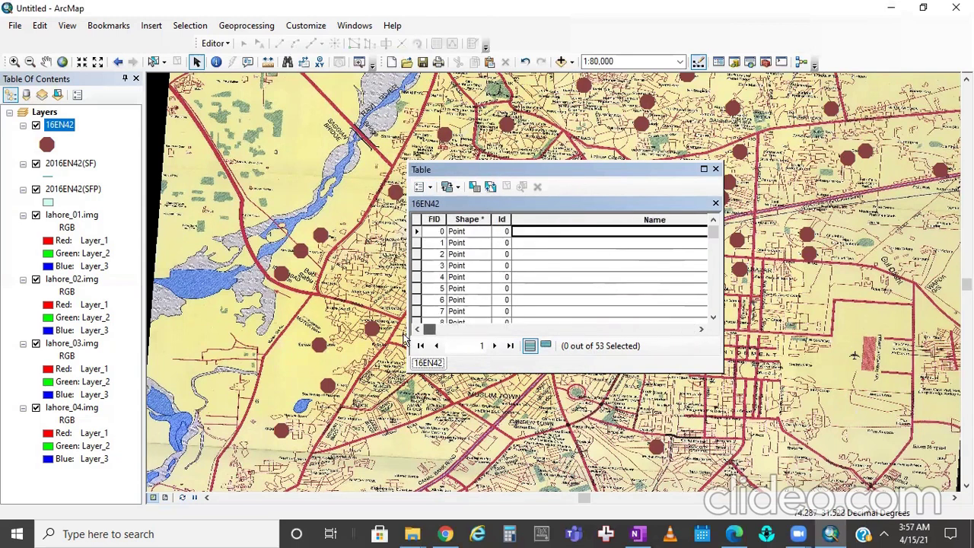
pyautogui.click(424, 231)
pyautogui.rightClick(417, 235)
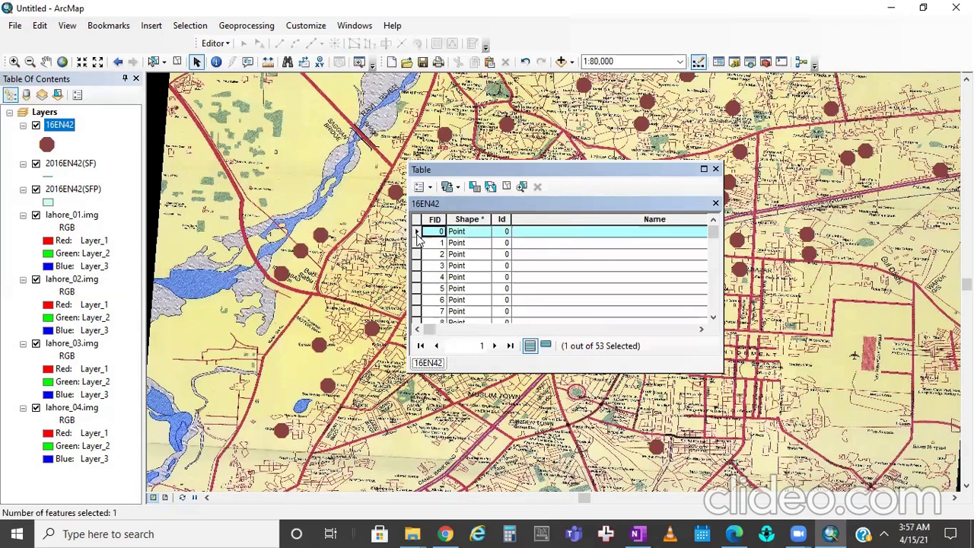
pyautogui.click(434, 242)
pyautogui.moveTo(522, 169); pyautogui.dragTo(826, 230)
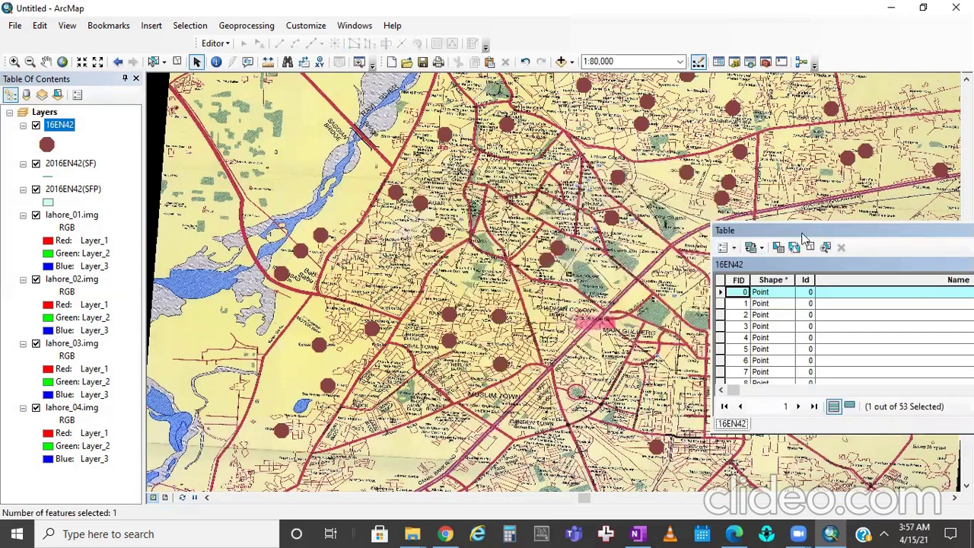
# - Flash the FID 0 point and locate it on the map
pyautogui.rightClick(724, 296)
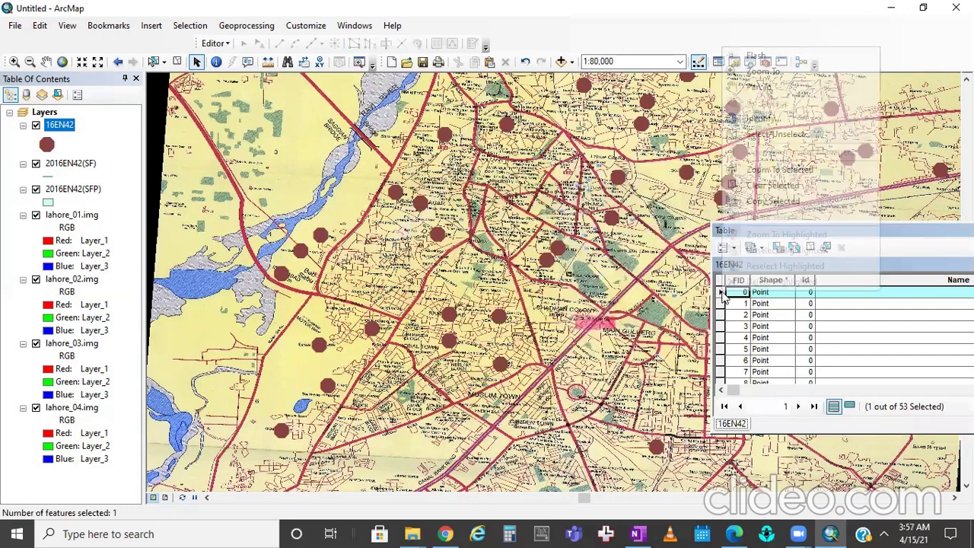
pyautogui.click(763, 55)
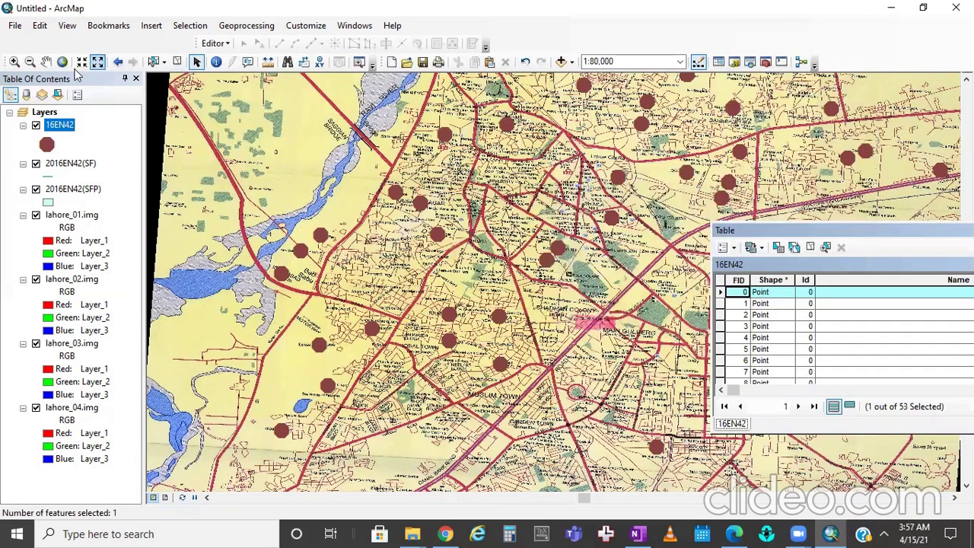
pyautogui.click(46, 61)
pyautogui.moveTo(567, 110); pyautogui.dragTo(345, 283)
pyautogui.moveTo(405, 246); pyautogui.dragTo(478, 265)
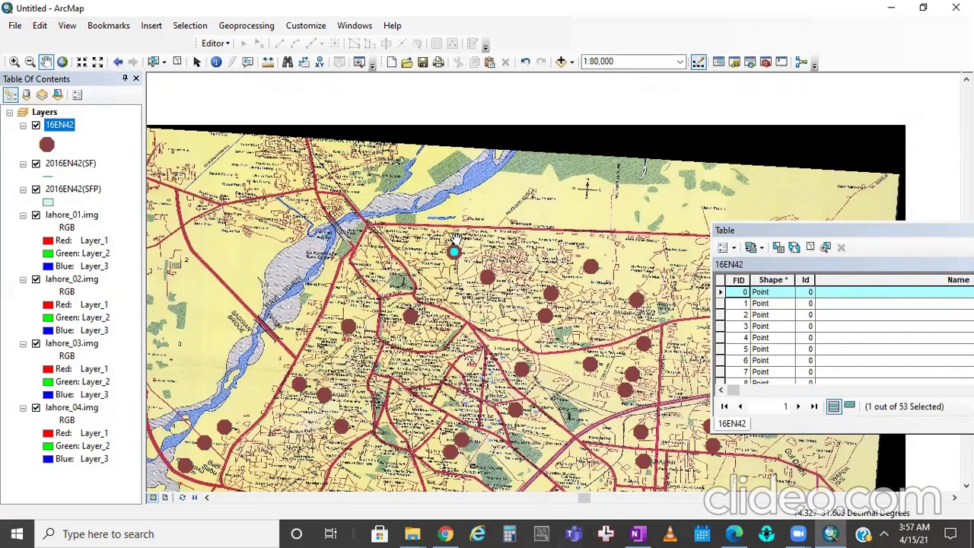
pyautogui.moveTo(417, 280); pyautogui.dragTo(371, 281)
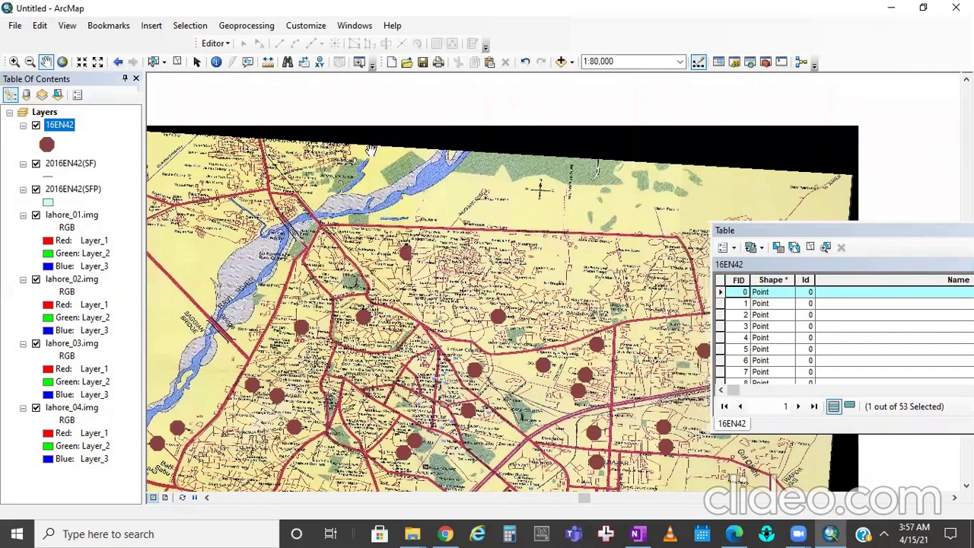
# - Zoom in on the selected point to 1:25,000 and briefly hide the 16EN42 layer to read the place name beneath it
pyautogui.click(14, 61)
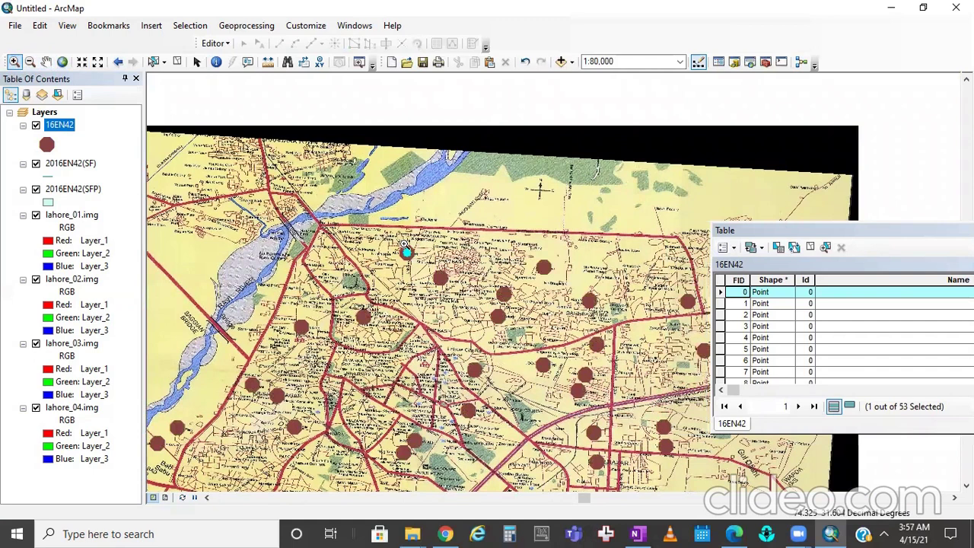
pyautogui.click(408, 251)
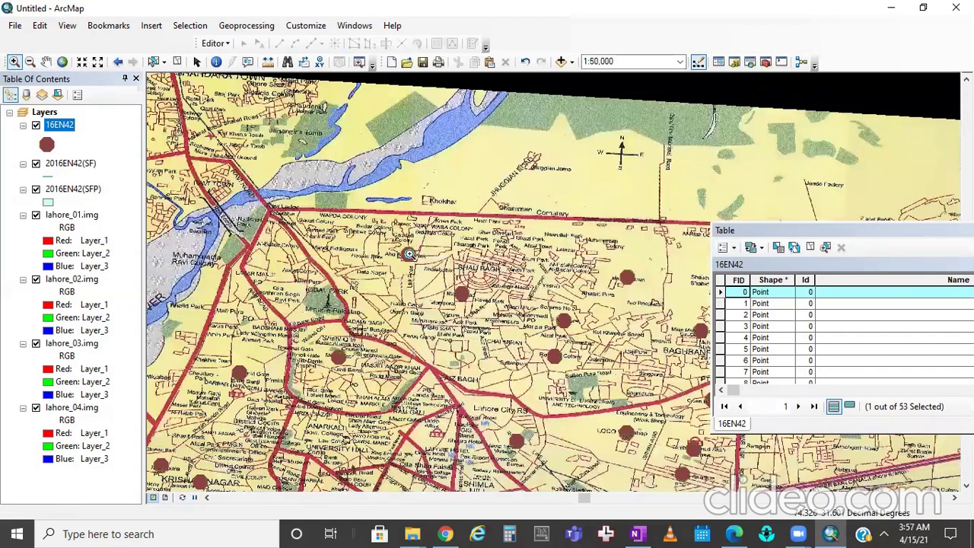
pyautogui.click(409, 253)
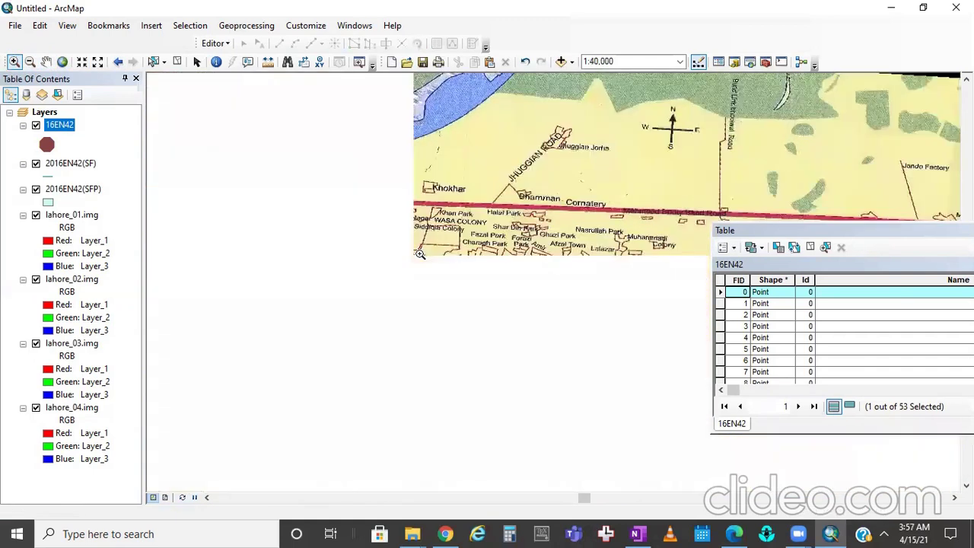
pyautogui.click(410, 255)
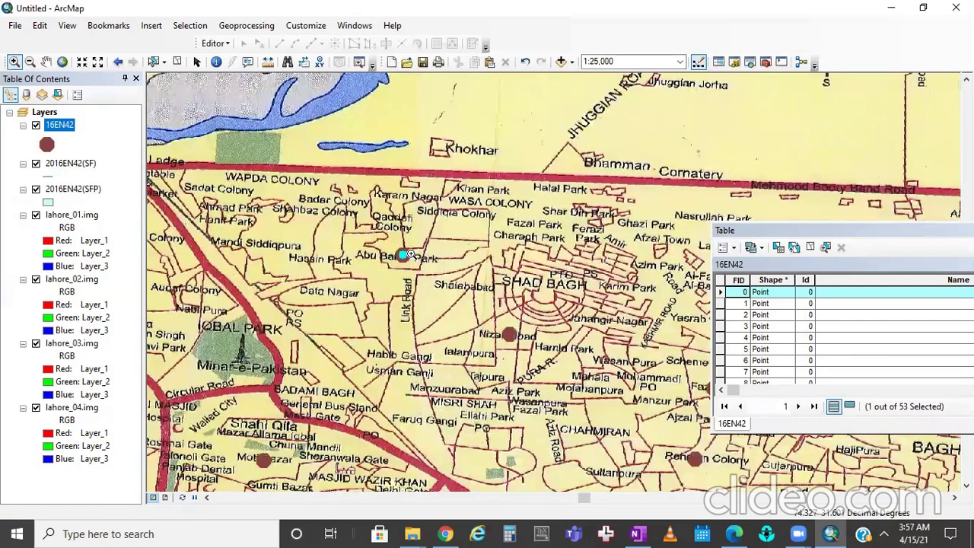
pyautogui.click(36, 125)
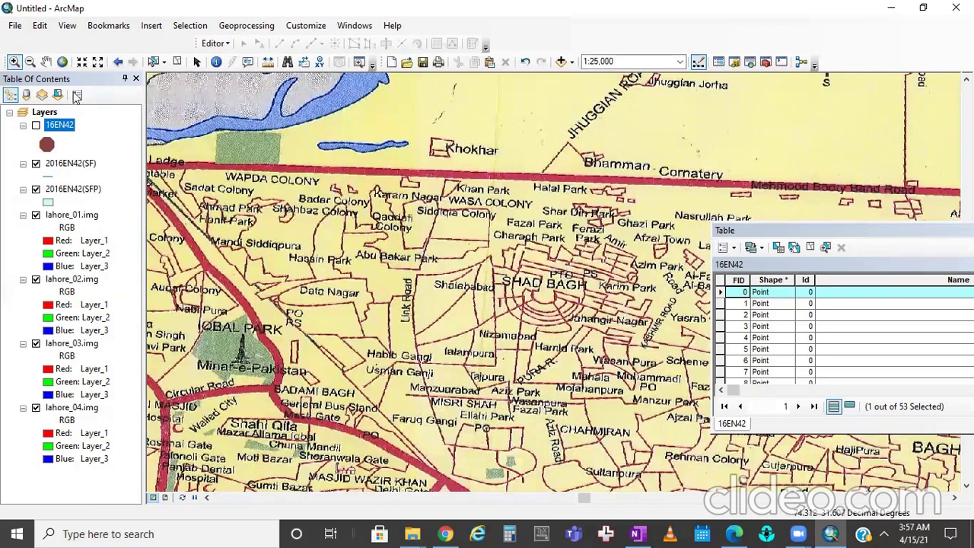
pyautogui.click(36, 125)
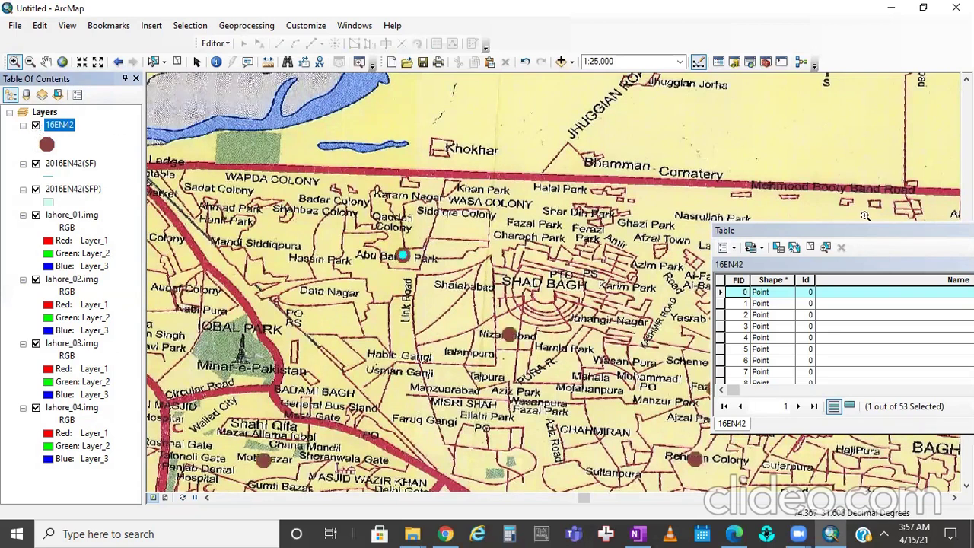
# - Bring the whole 16EN42 attribute table into view over the map and start an edit session on the layers
pyautogui.click(46, 62)
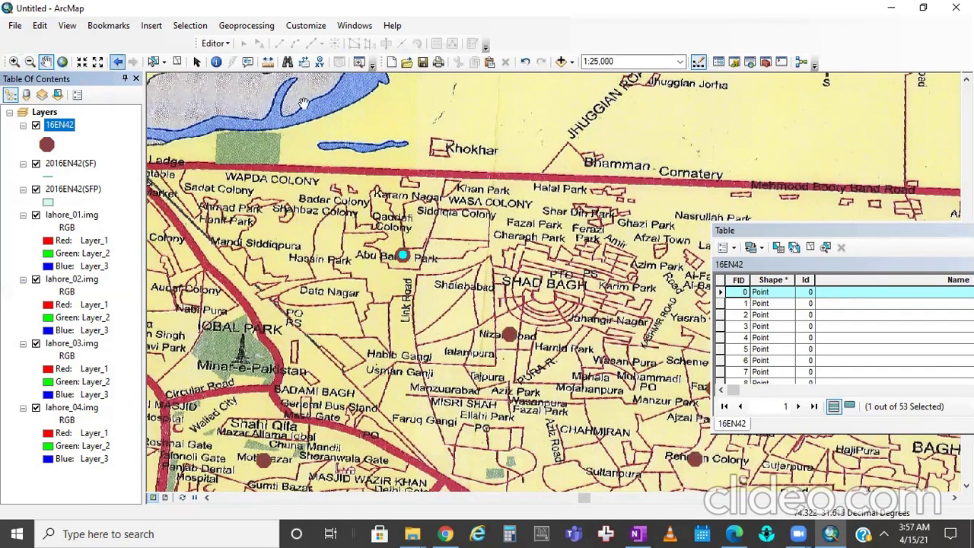
pyautogui.moveTo(798, 241); pyautogui.dragTo(664, 188)
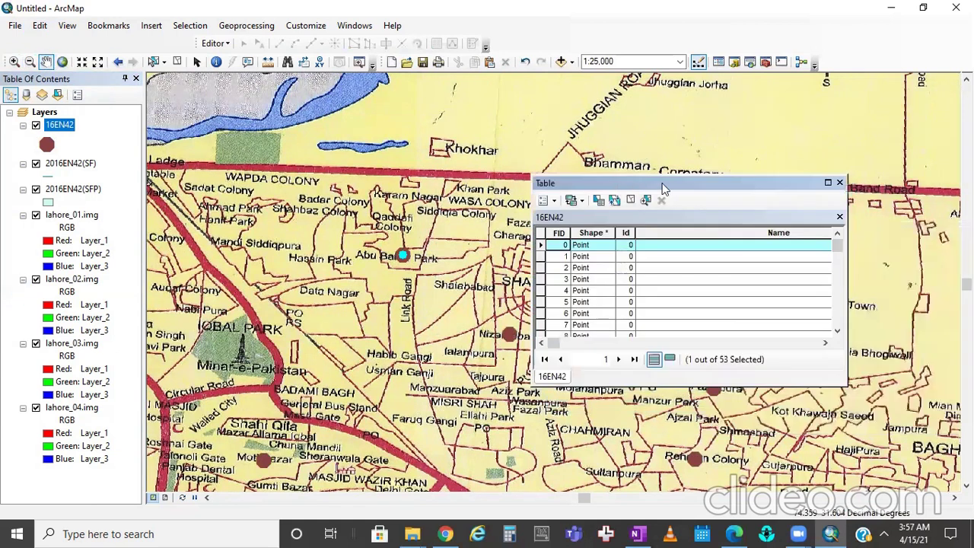
pyautogui.click(687, 249)
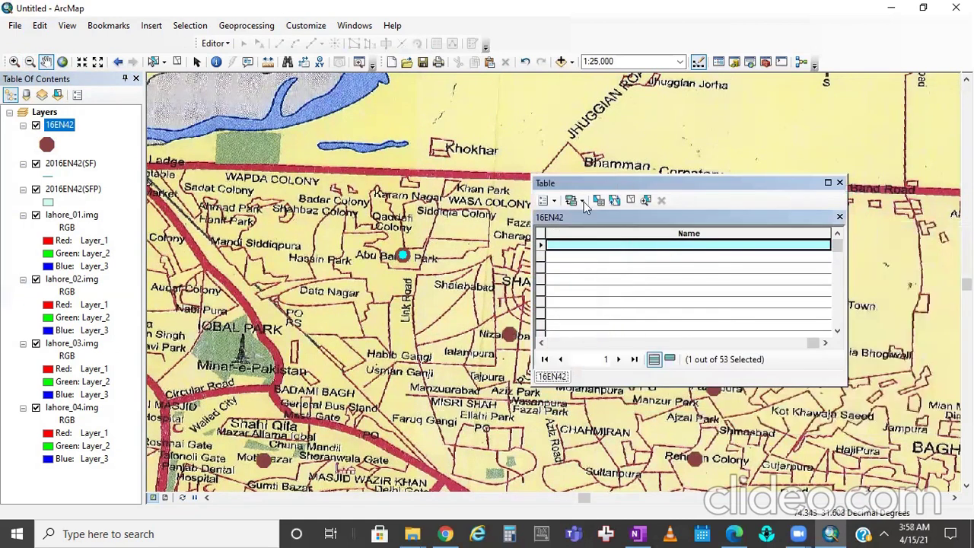
pyautogui.click(213, 43)
pyautogui.click(236, 59)
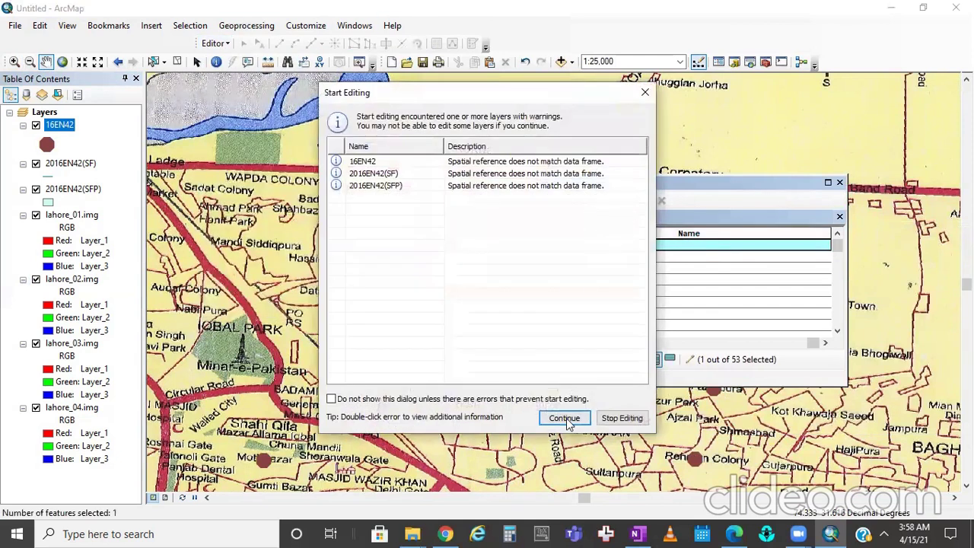
pyautogui.click(564, 422)
# - Enter Abu Bakar Park as the Name of the FID 0 record in the 16EN42 attribute table
pyautogui.click(623, 245)
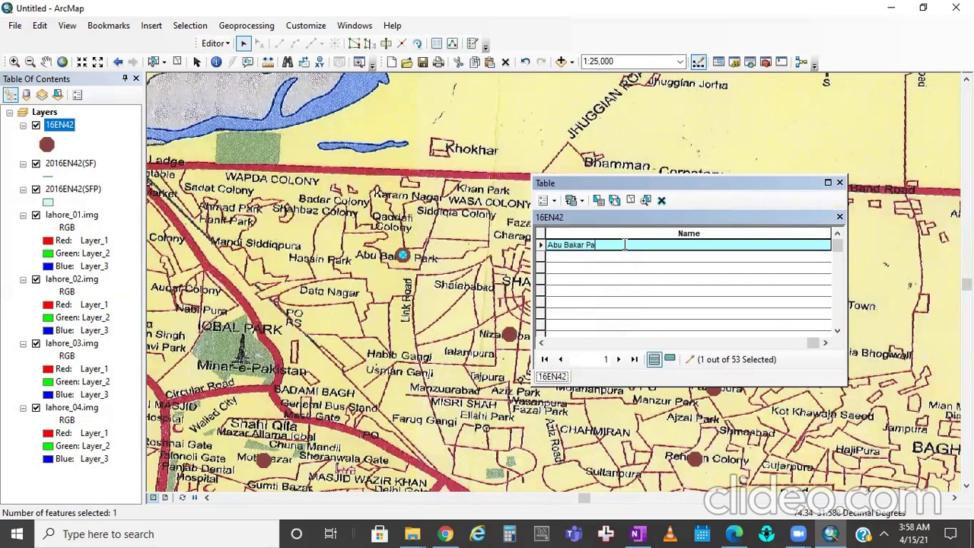
pyautogui.write('Abu Bakar Park')
pyautogui.moveTo(813, 343); pyautogui.dragTo(568, 343)
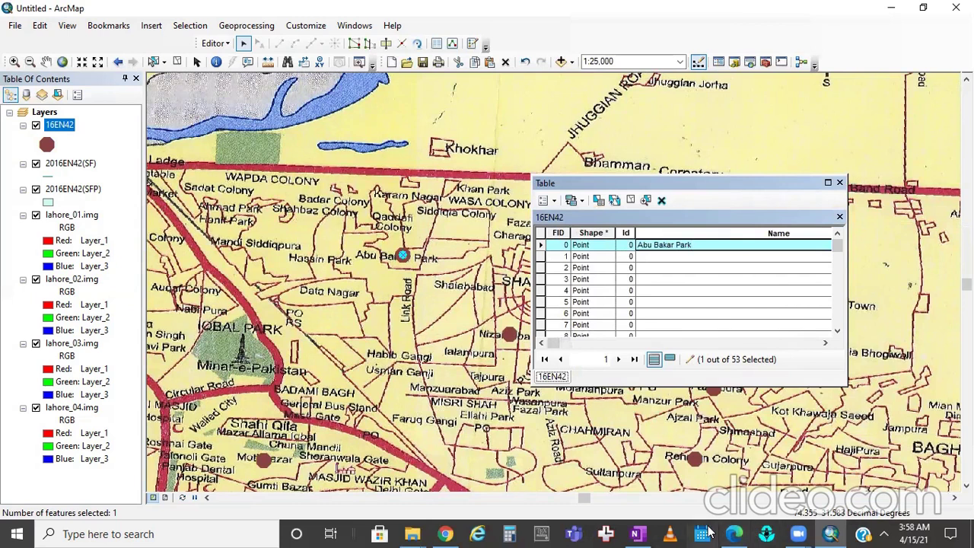